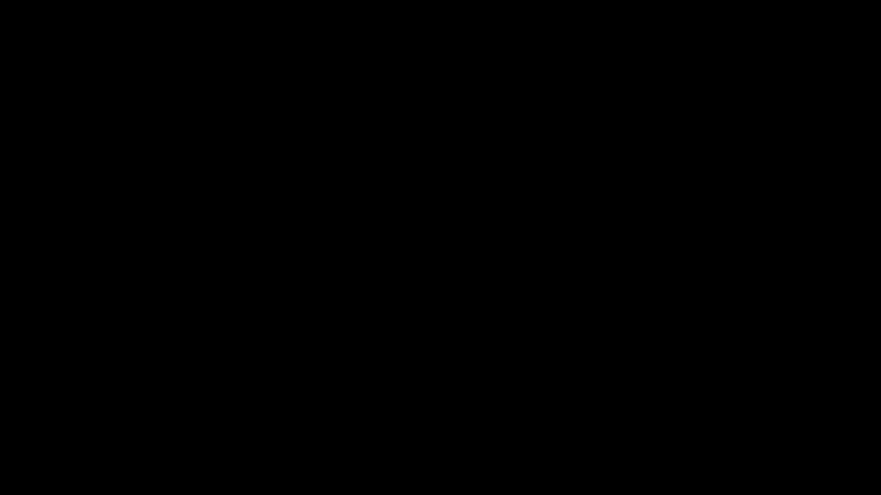
Step: Leave the finished store preview for shopify.com/free-trial and view the $1 first-month offer
left_click(624, 315)
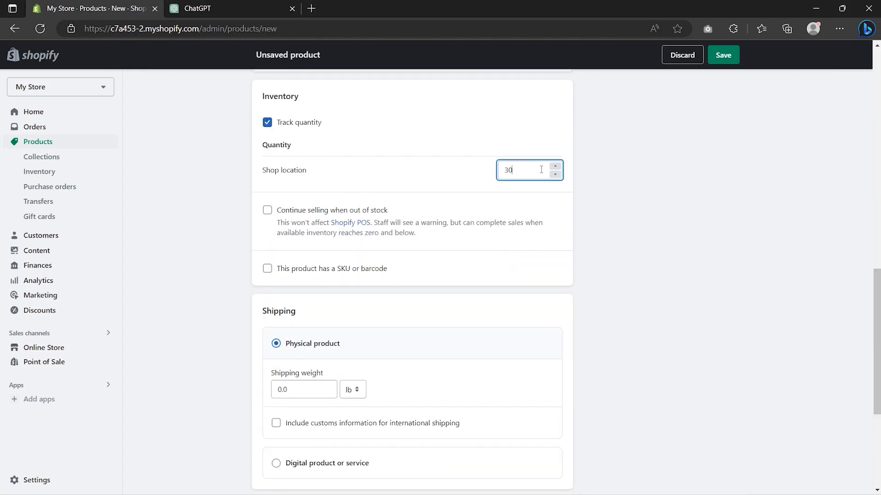
left_click(267, 269)
left_click(800, 140)
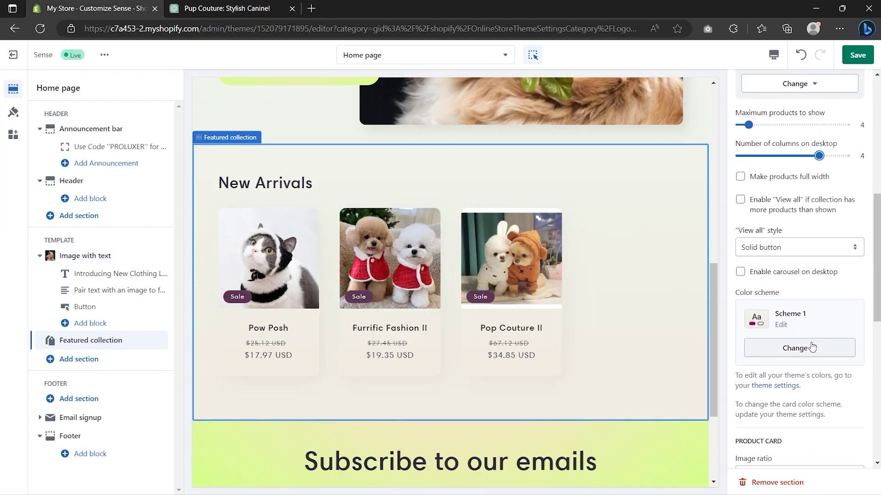
scroll(812, 347, "down", 10)
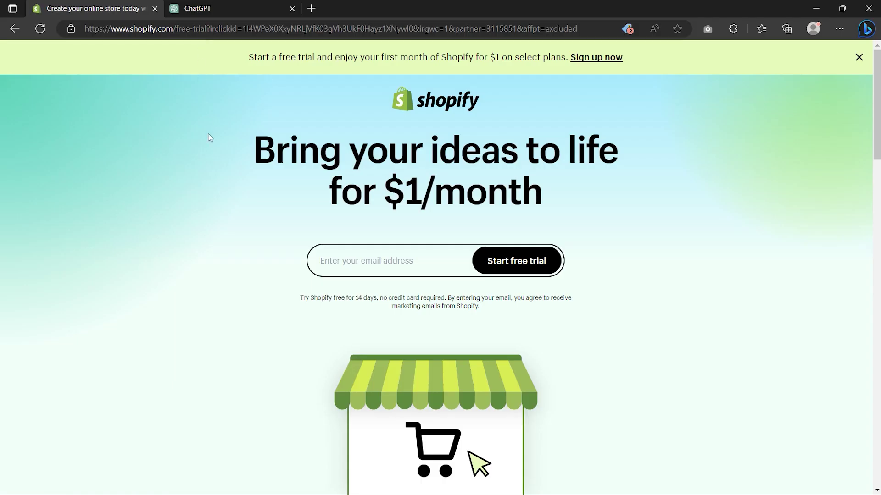
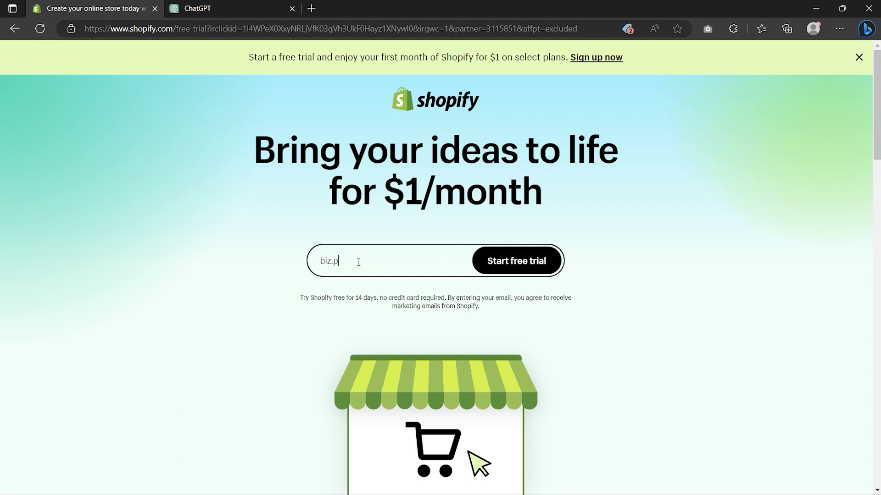
Step: Start a Shopify free trial with the account e-mail and skip all onboarding questions
left_click(516, 265)
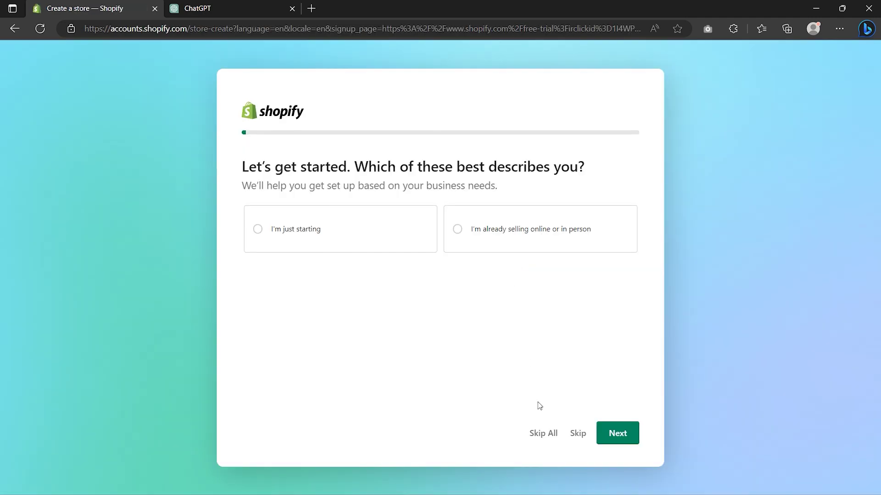
left_click(541, 433)
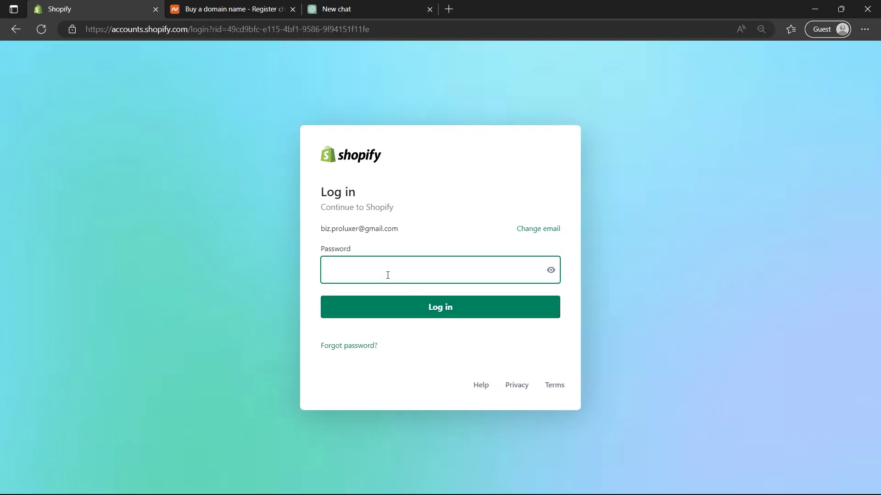
Step: Log in to the new My Store trial store with the account password
left_click(387, 276)
key("ctrl+v")
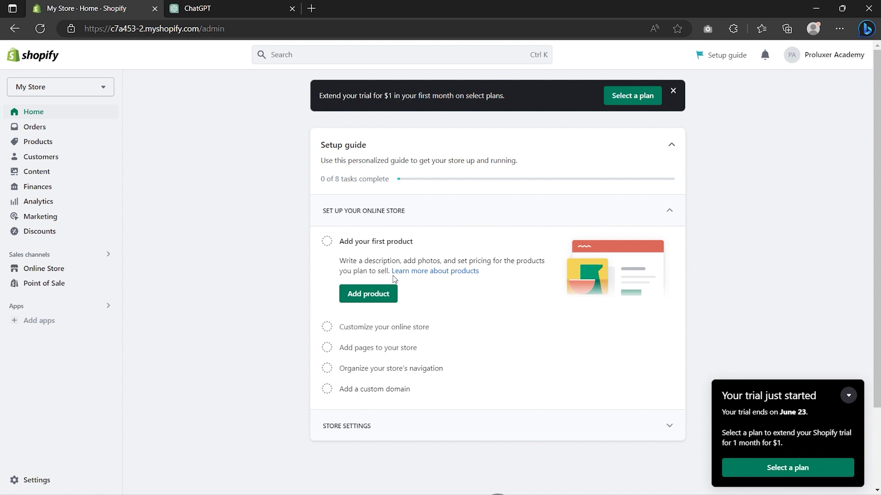
left_click(50, 271)
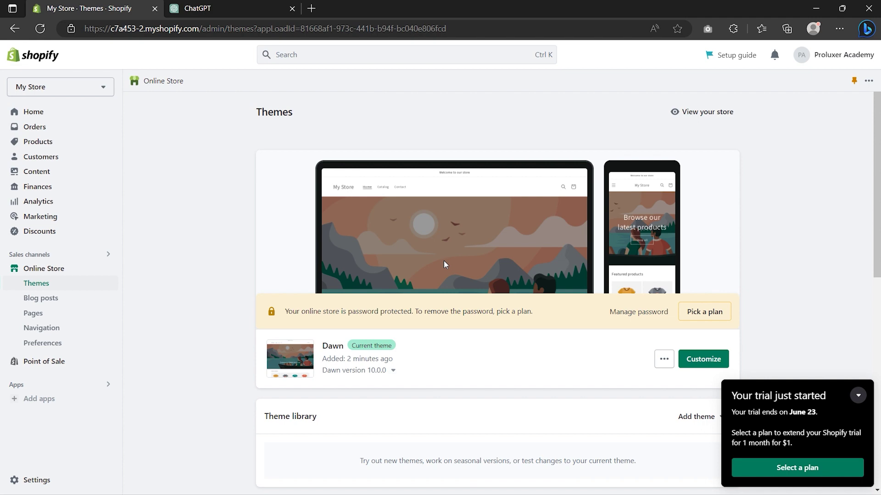
Step: Browse the popular free themes and the Shopify Theme Store, then close the Theme Store tab
scroll(444, 262, "down", 10)
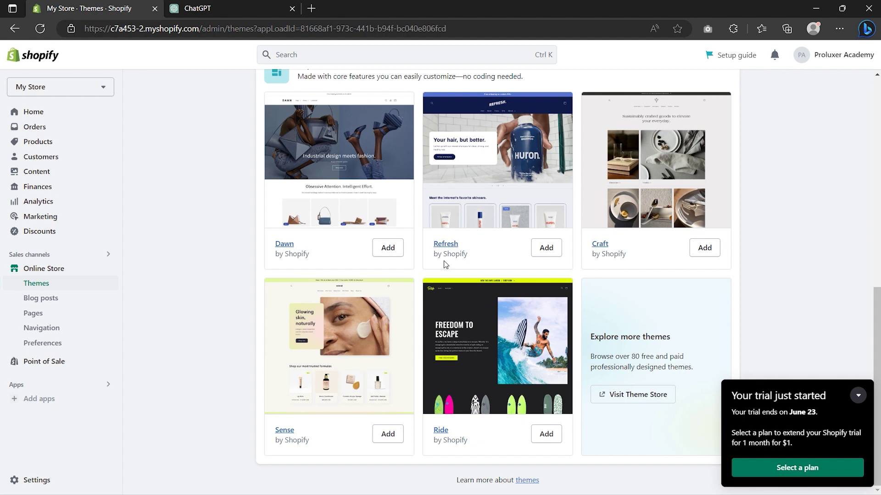
left_click(632, 398)
scroll(627, 395, "down", 6)
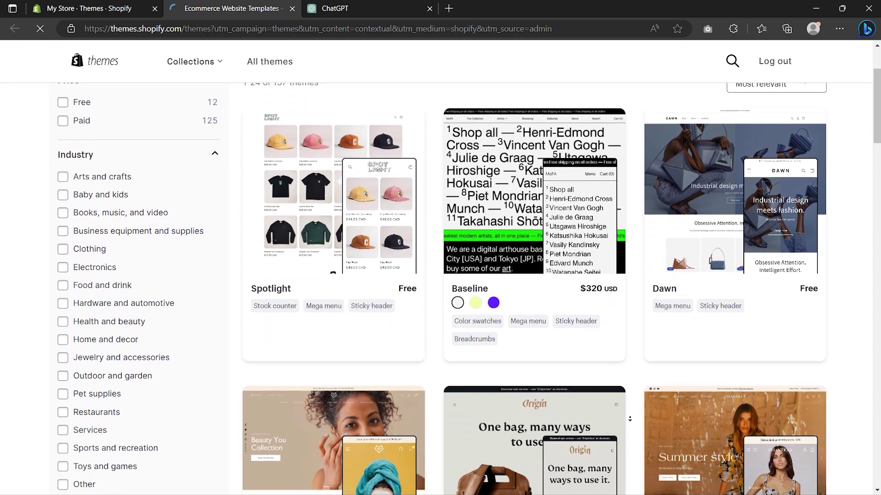
scroll(630, 418, "down", 3)
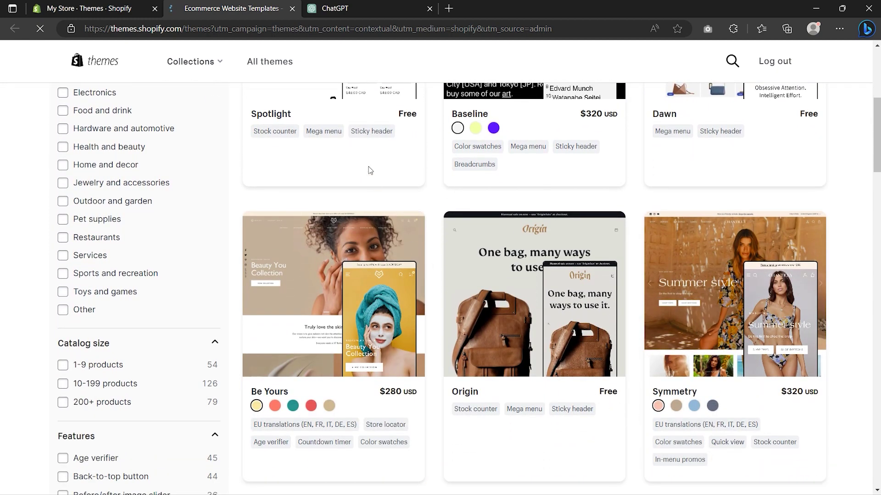
left_click(292, 9)
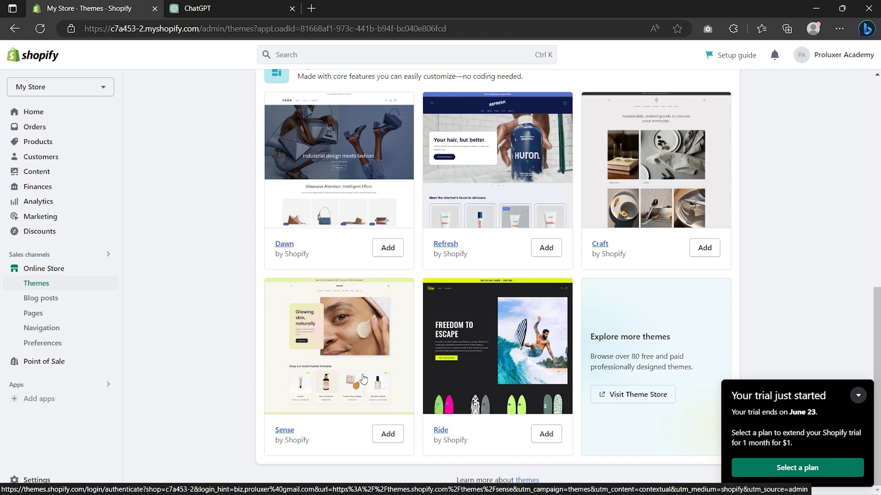
Step: Add the Sense theme and publish it as the live theme in place of Dawn
left_click(389, 435)
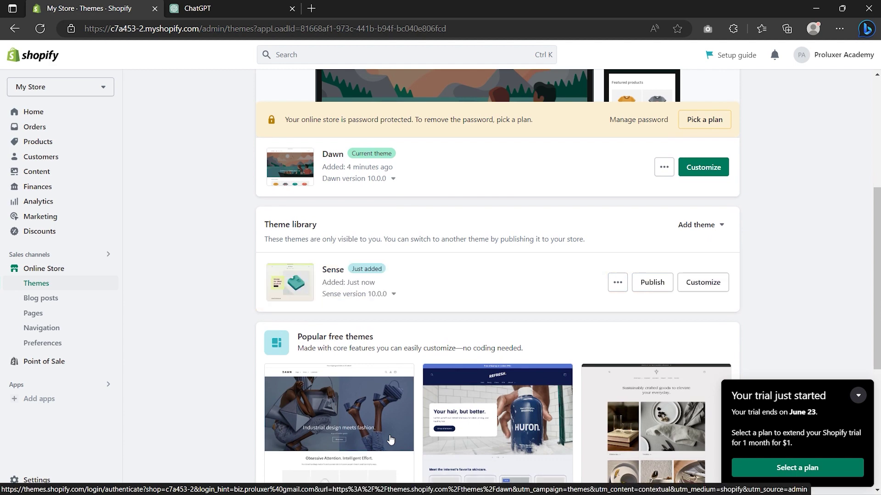
left_click(652, 285)
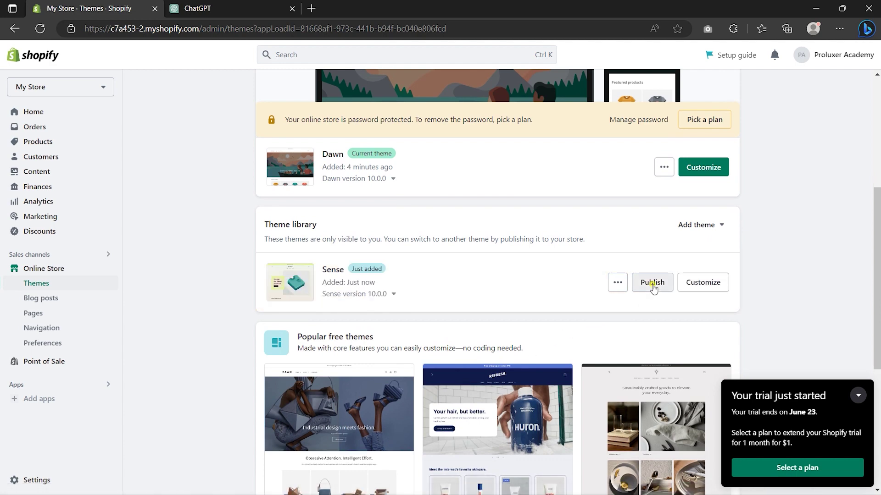
left_click(574, 364)
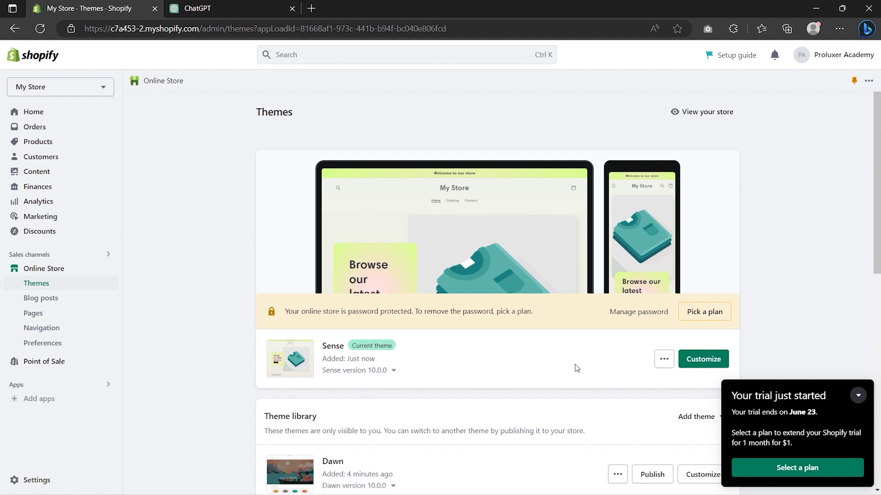
left_click(48, 144)
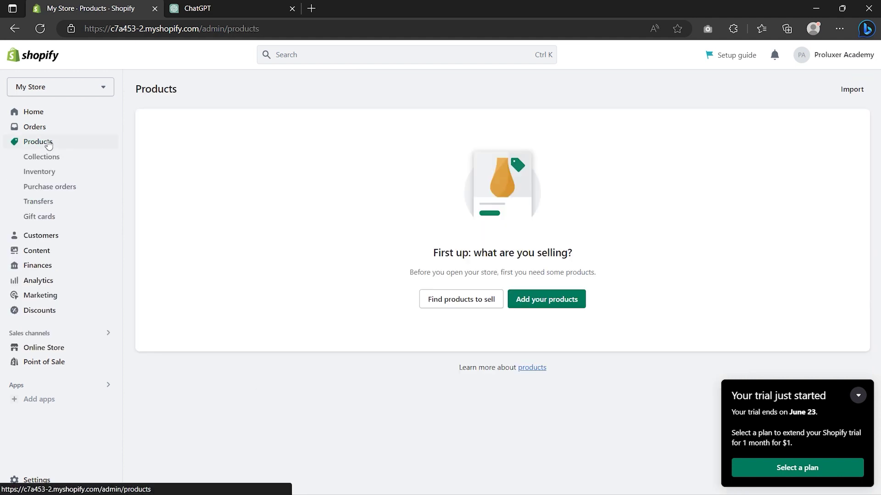
Step: Delete the default Home page collection and begin a new collection
left_click(46, 158)
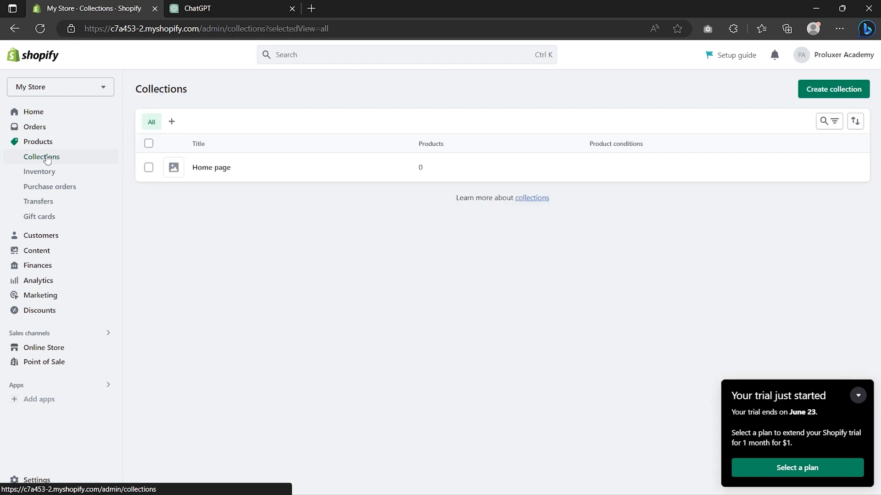
left_click(148, 169)
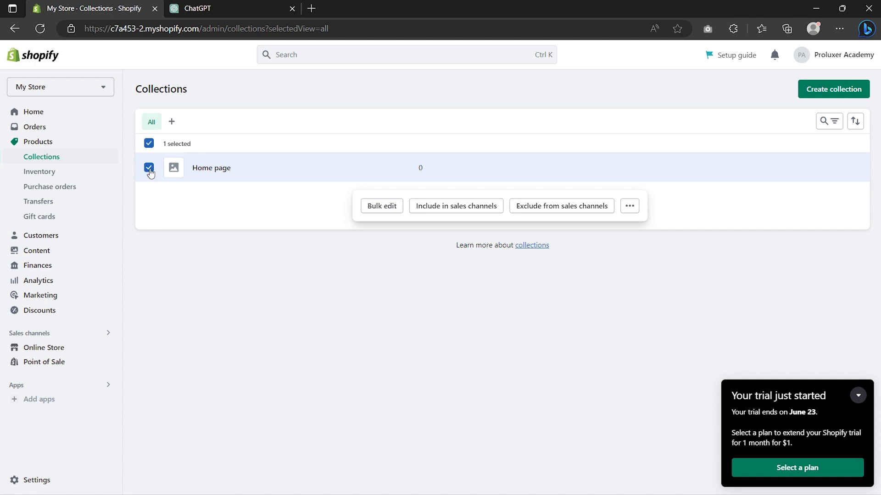
left_click(632, 211)
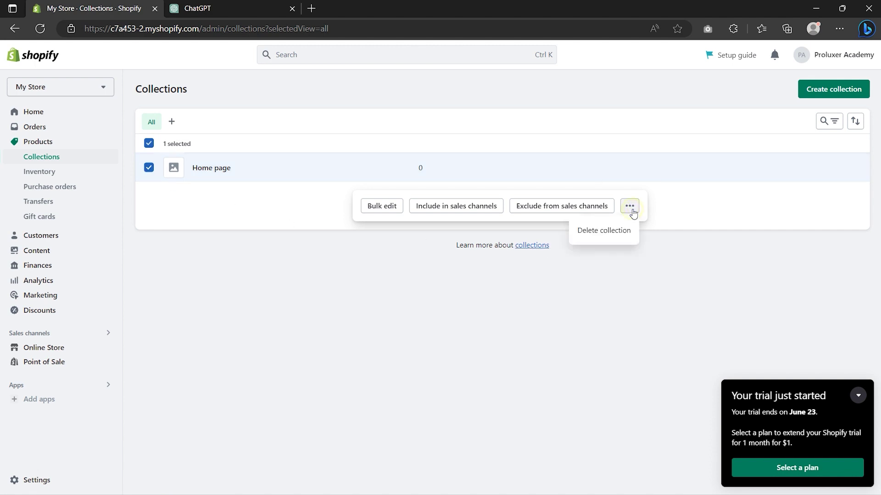
left_click(615, 229)
left_click(571, 301)
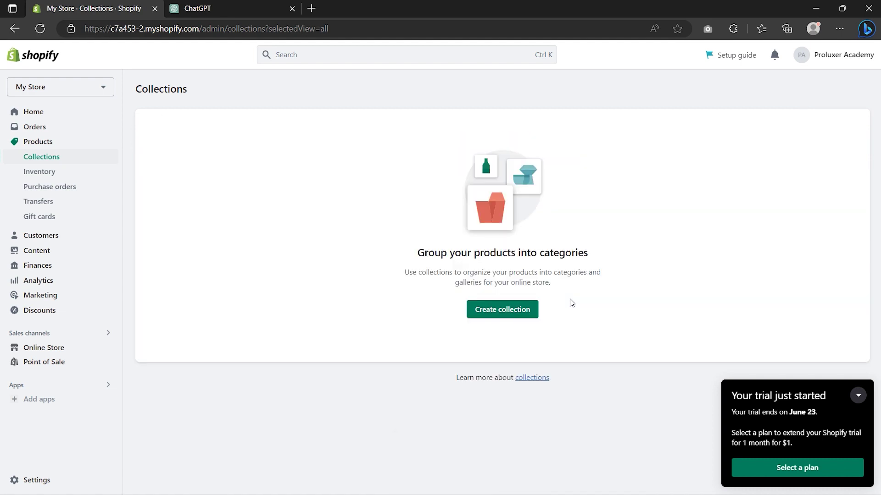
left_click(515, 310)
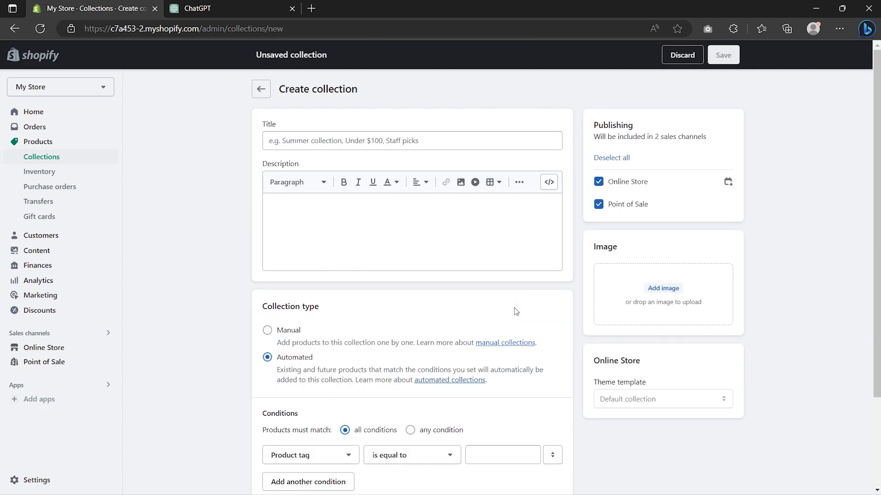
left_click(322, 139)
Step: Save a manual collection titled 'Cats' alongside New Arrival and Dog's
type("Cats")
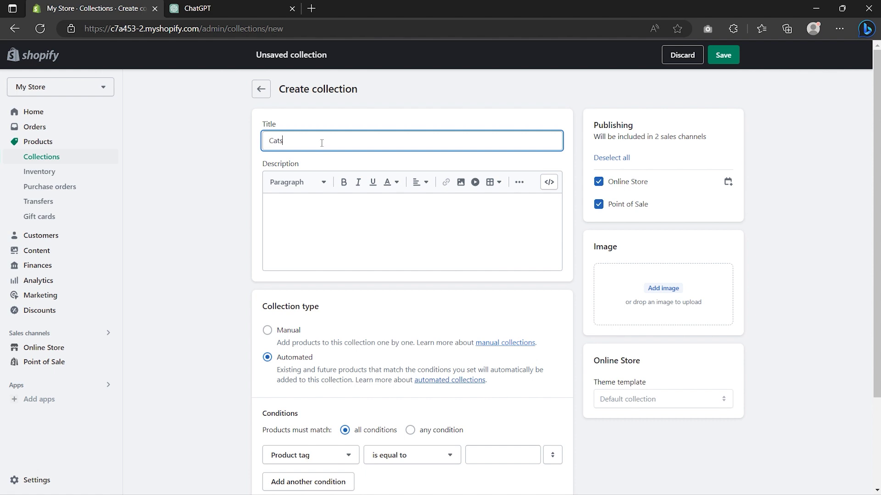
left_click(318, 194)
left_click(267, 331)
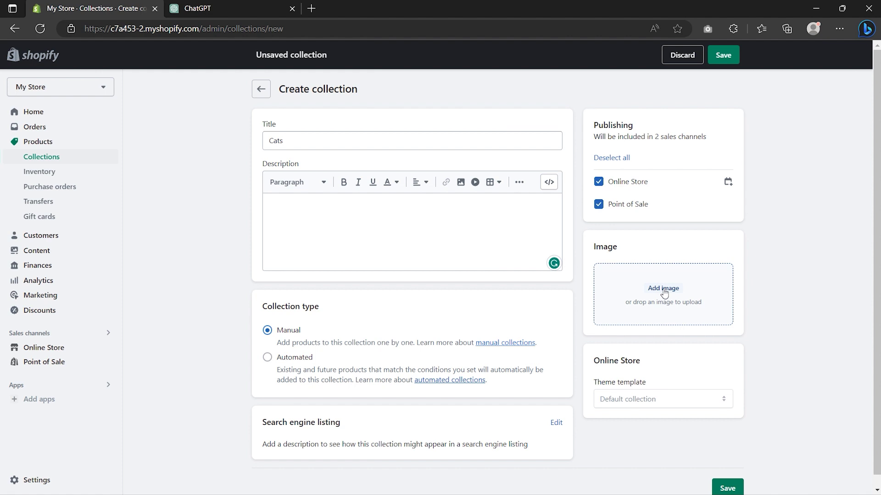
left_click(729, 59)
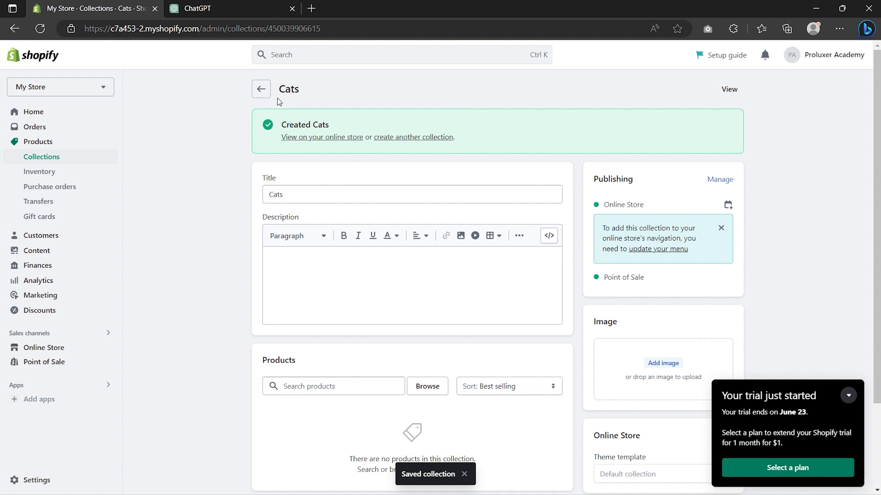
left_click(262, 92)
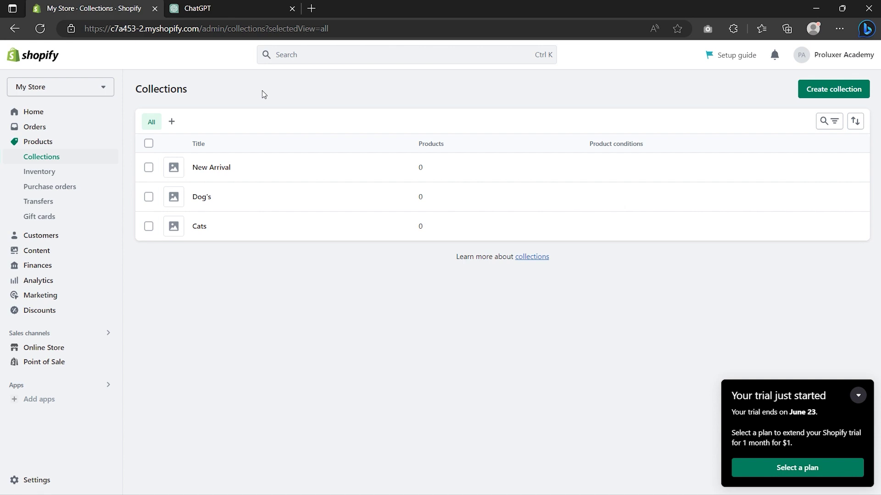
left_click(38, 146)
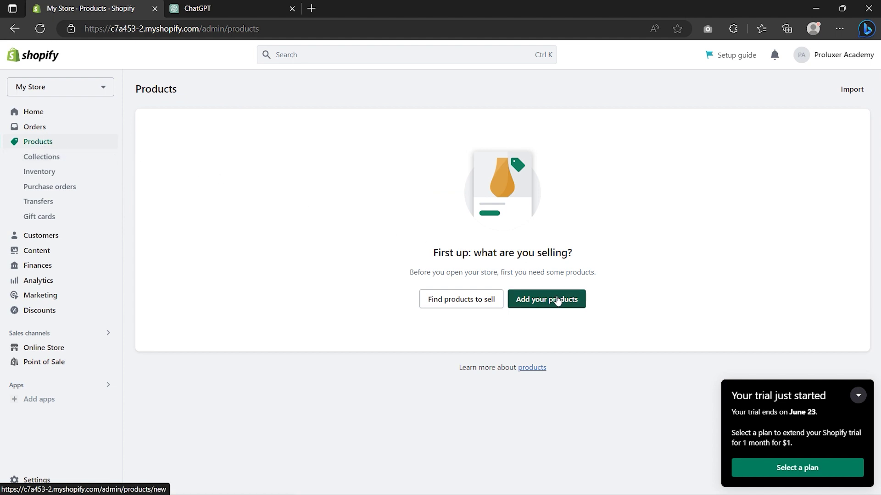
Step: Start a new product with the title 'Pop Couture II' pasted in, then switch to ChatGPT
left_click(556, 300)
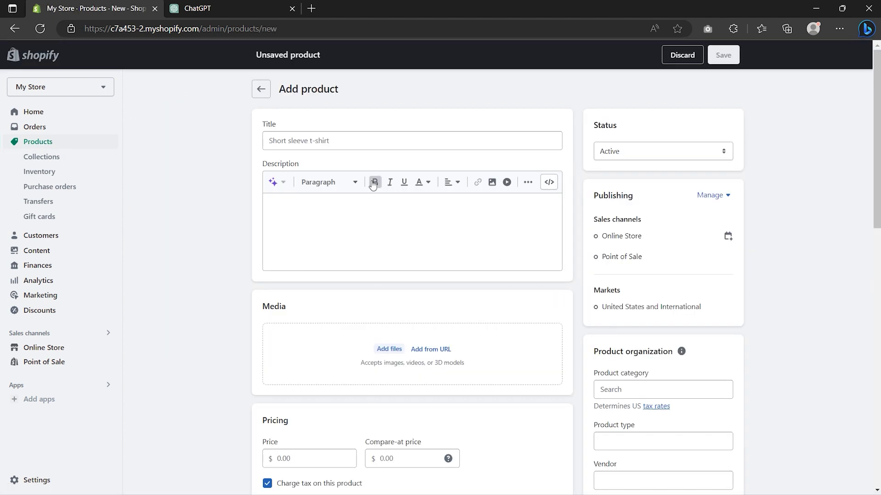
left_click(329, 141)
type("Pop Couture II")
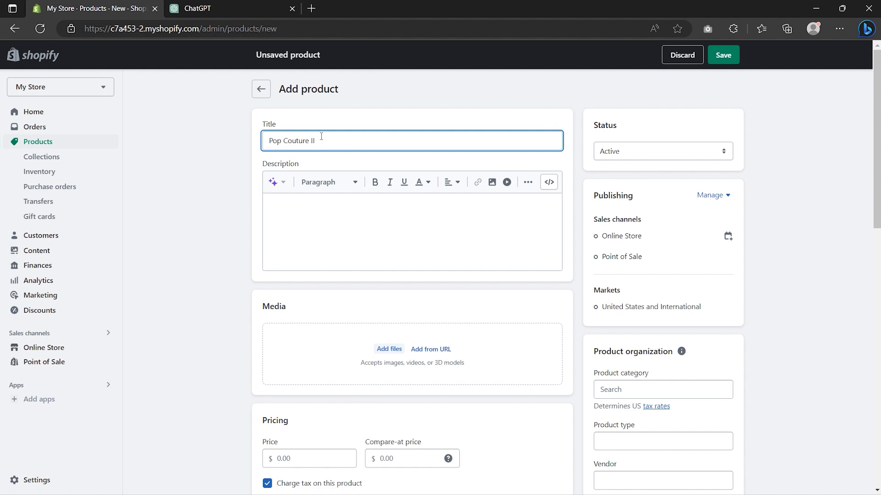
left_click(231, 10)
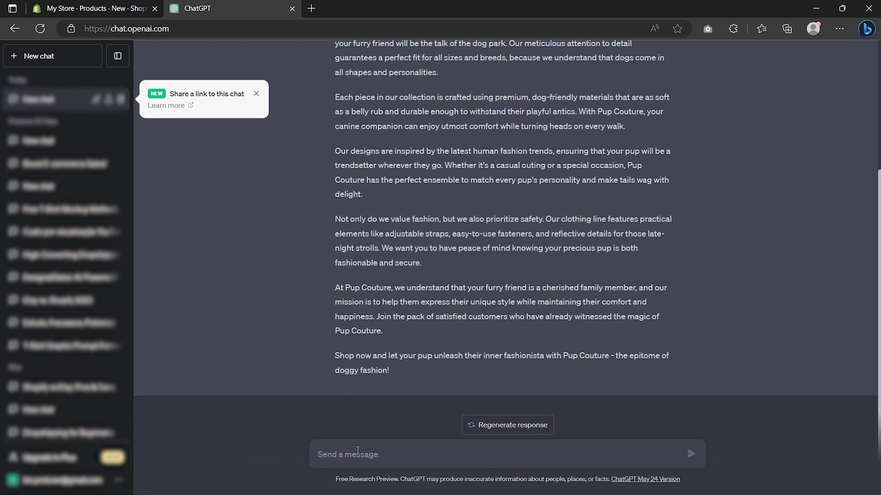
Step: Copy ChatGPT's generated Pup Couture description and return to the Shopify product form
scroll(344, 229, "up", 5)
left_click_drag(334, 117, 436, 251)
right_click(434, 247)
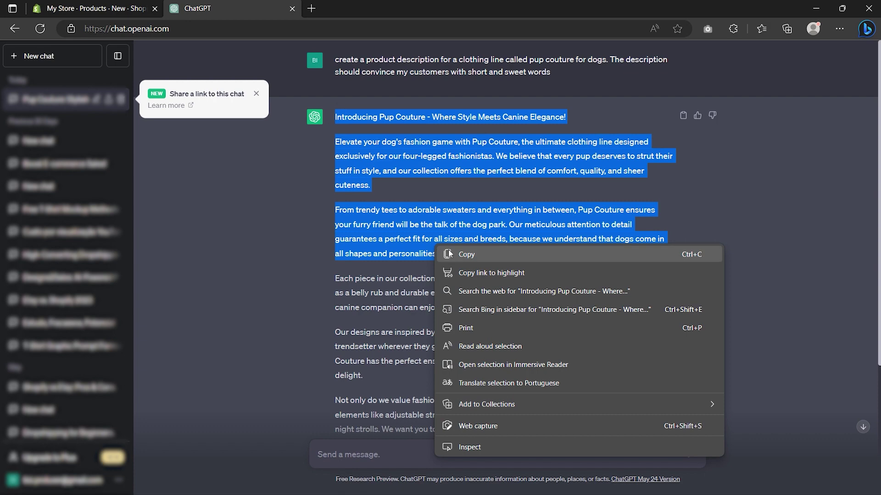
left_click(466, 255)
left_click(113, 9)
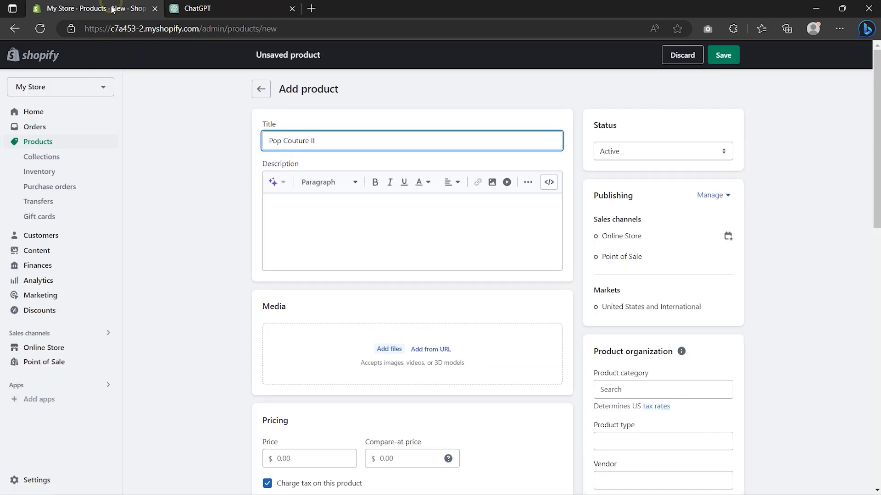
Step: Paste the Pup Couture description into Pop Couture II and set its status to Draft
right_click(291, 205)
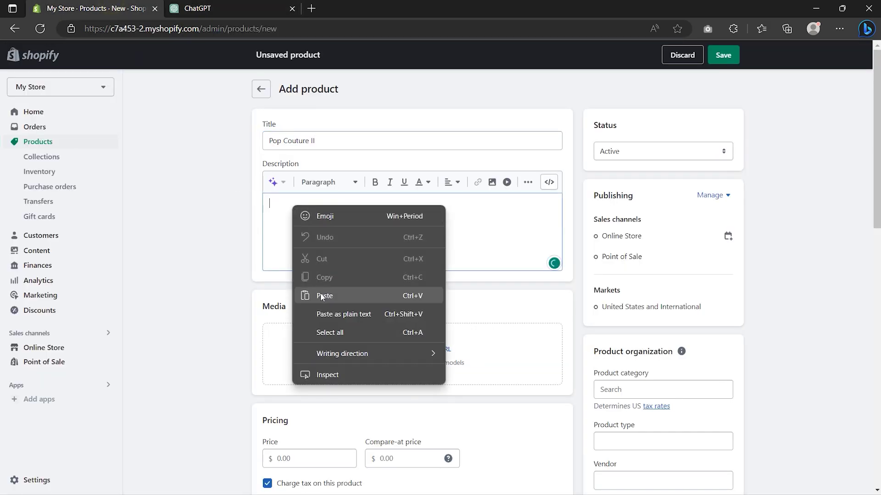
left_click(323, 295)
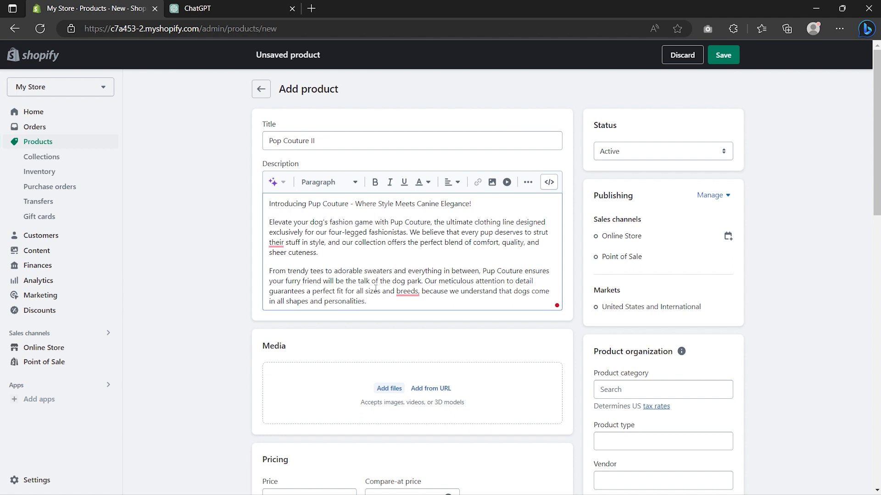
left_click(631, 154)
left_click(622, 175)
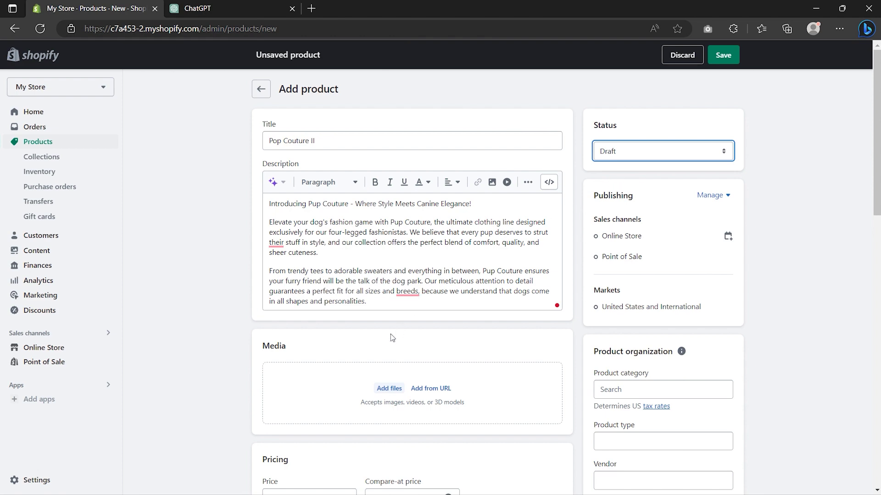
scroll(392, 337, "down", 4)
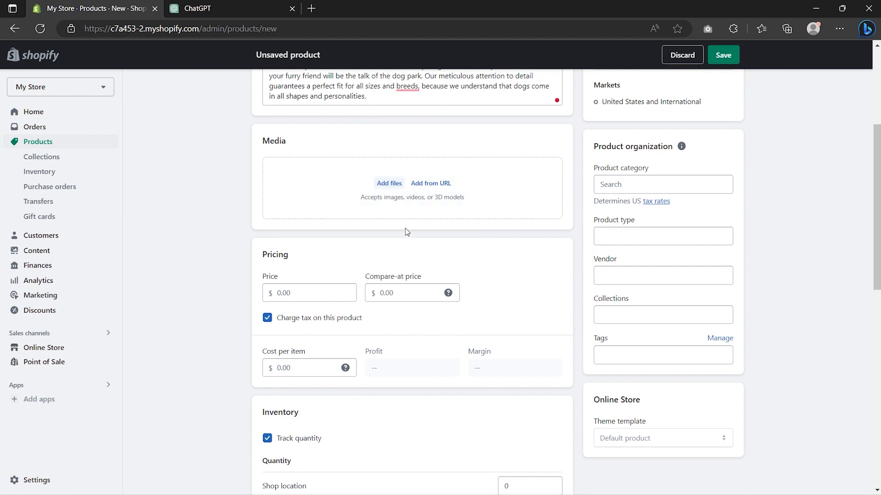
Step: Upload five dog-clothing photos, featuring the two dressed-up dogs and moving the bear-face hoodie up
left_click(389, 183)
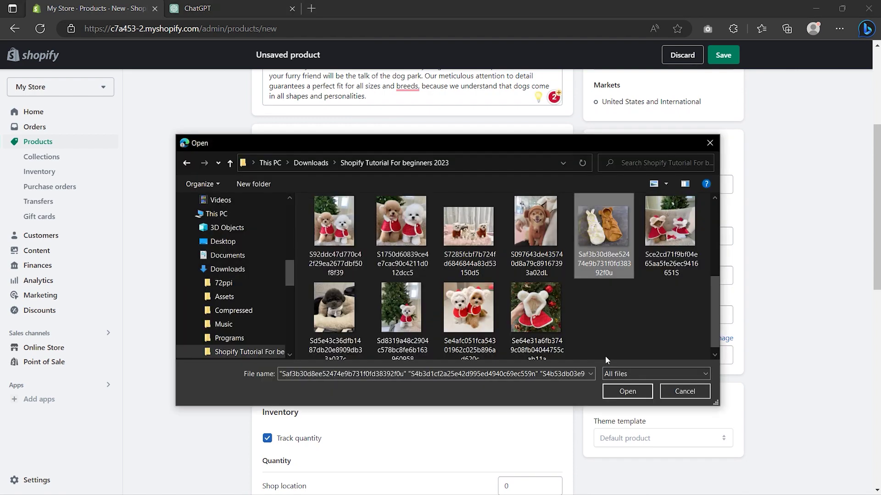
left_click(627, 392)
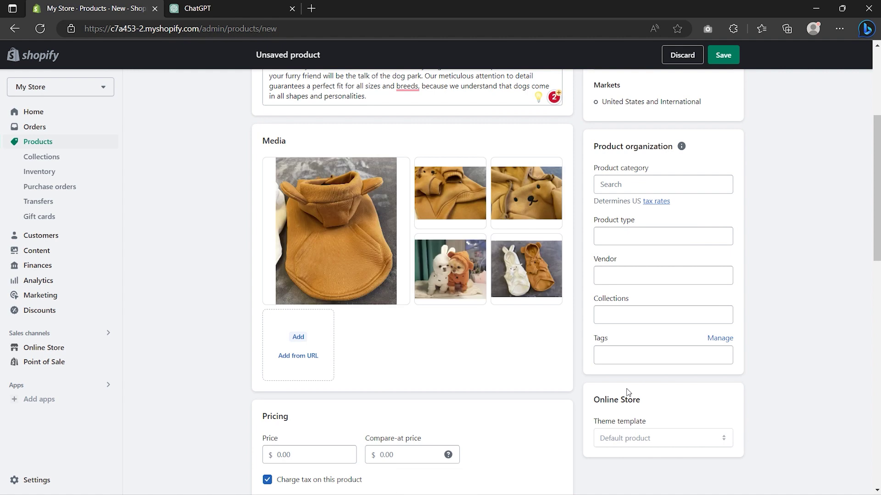
left_click_drag(456, 251, 344, 190)
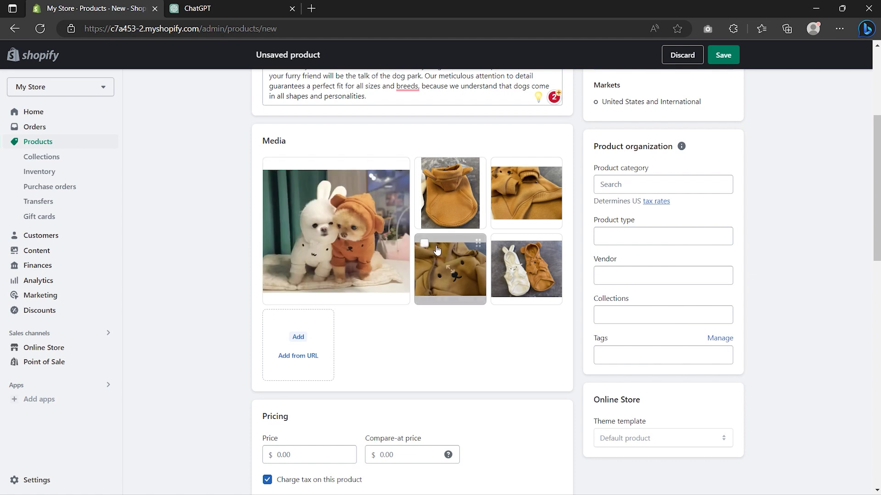
left_click_drag(450, 266, 451, 190)
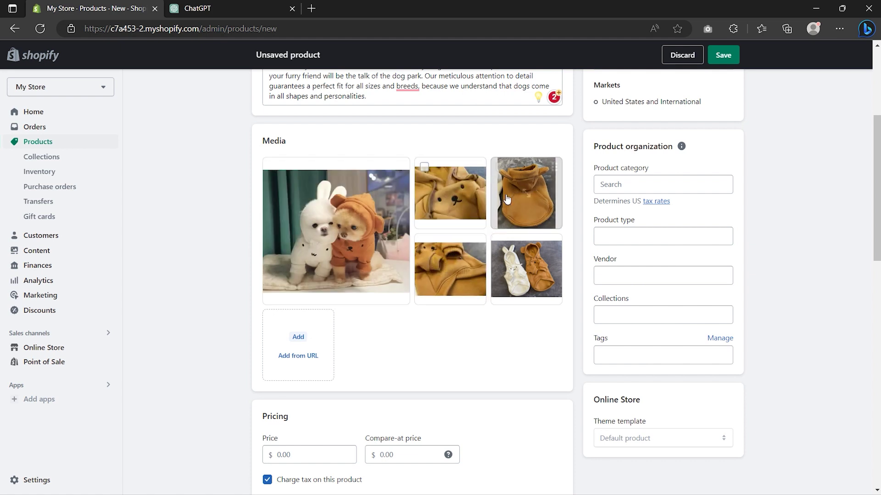
left_click(623, 185)
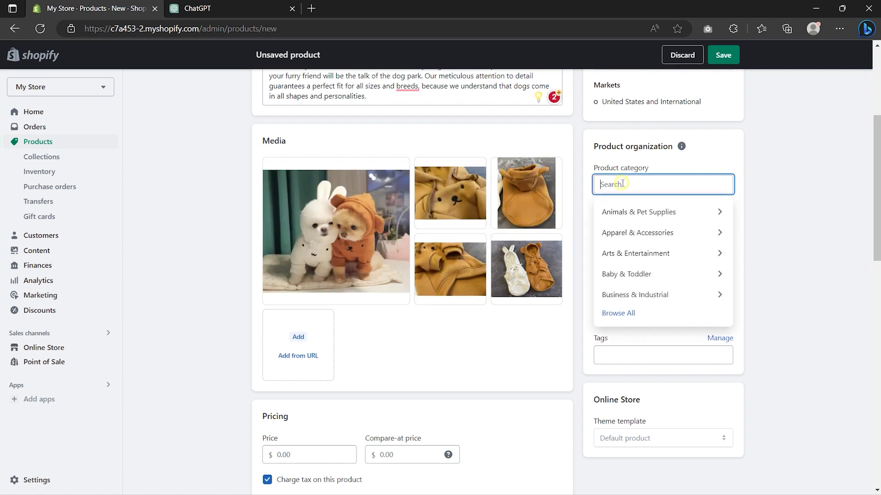
Step: Categorize Pop Couture II as Animals & Pet Supplies and add it to the Dog's and New Arrival collections
left_click(628, 214)
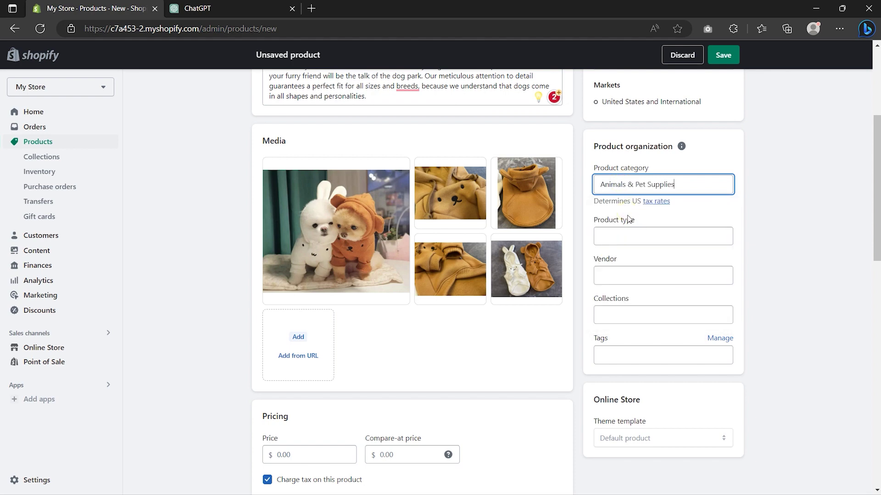
left_click(633, 312)
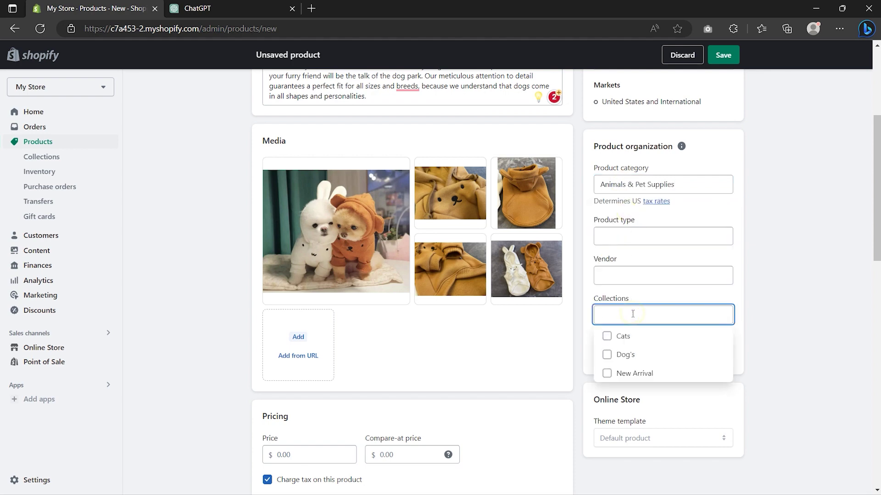
left_click(619, 355)
left_click(618, 375)
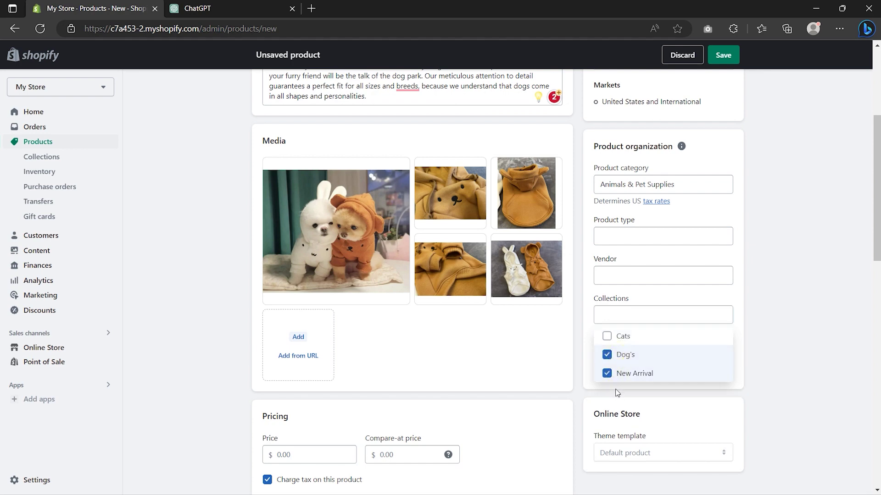
left_click(617, 393)
Step: Enter price 34.85, compare-at price 67.12 and cost per item 15
scroll(617, 394, "down", 5)
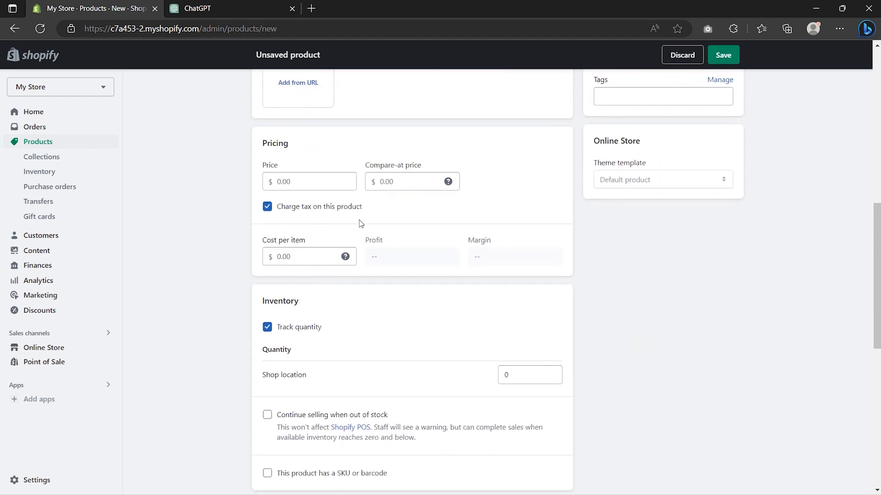
left_click(293, 176)
type("34.85")
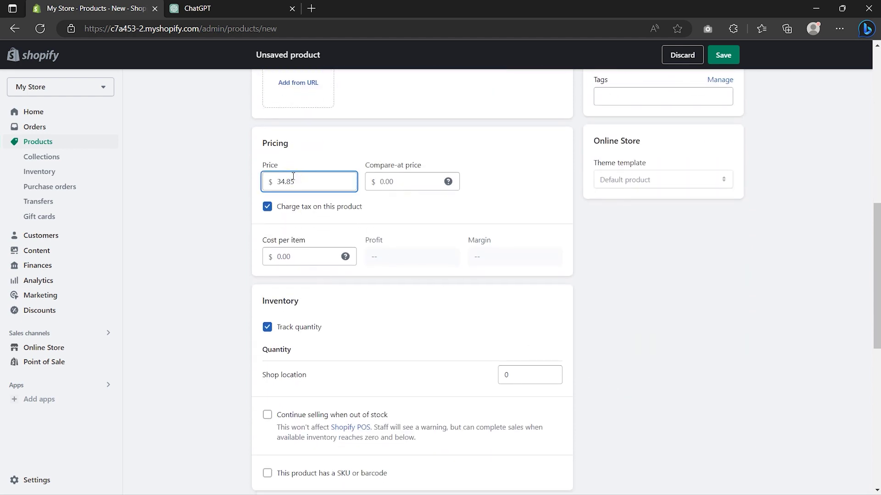
left_click(368, 187)
type("67.12")
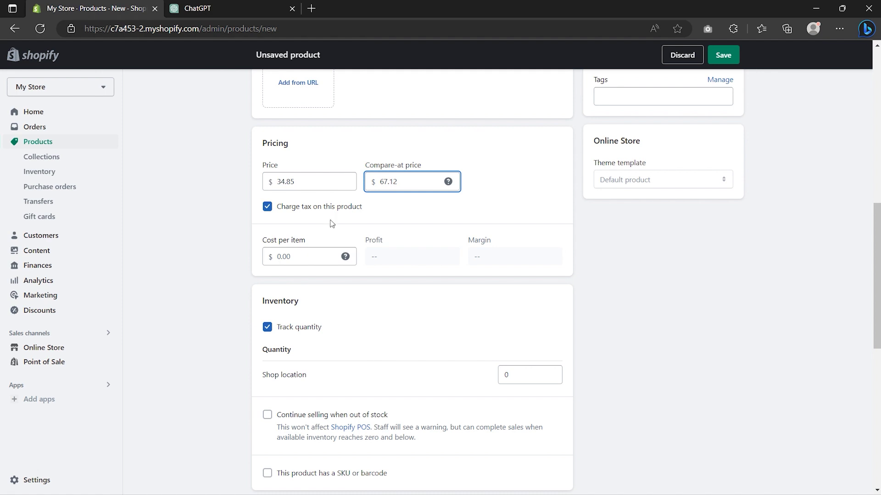
left_click(299, 254)
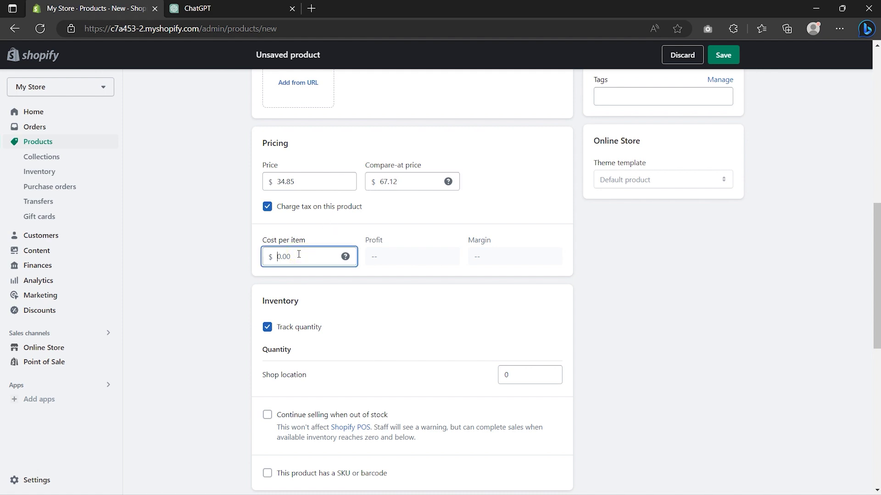
type("15")
scroll(505, 259, "down", 4)
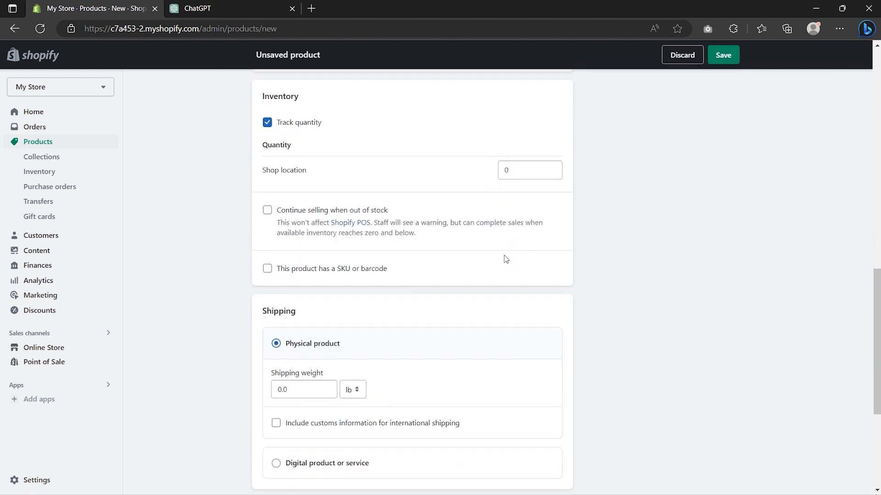
Step: Set the shop location quantity to 30 and give the product SKU 002
double_click(541, 169)
type("30")
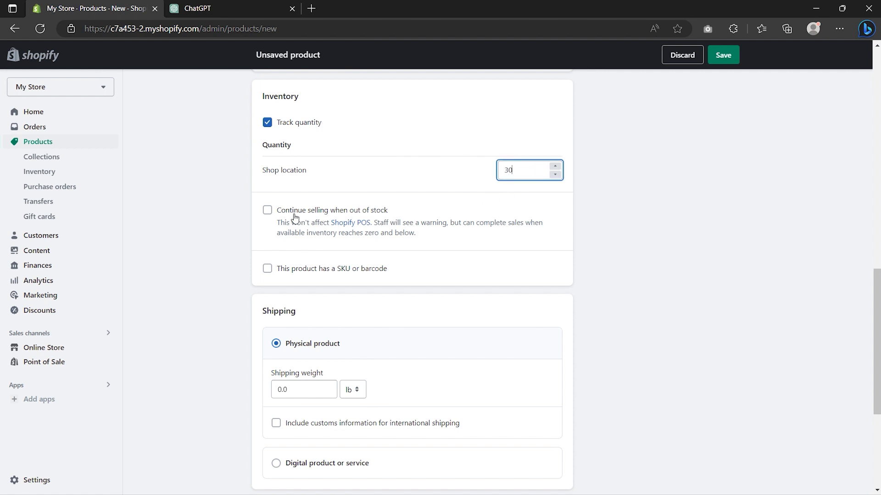
left_click(268, 270)
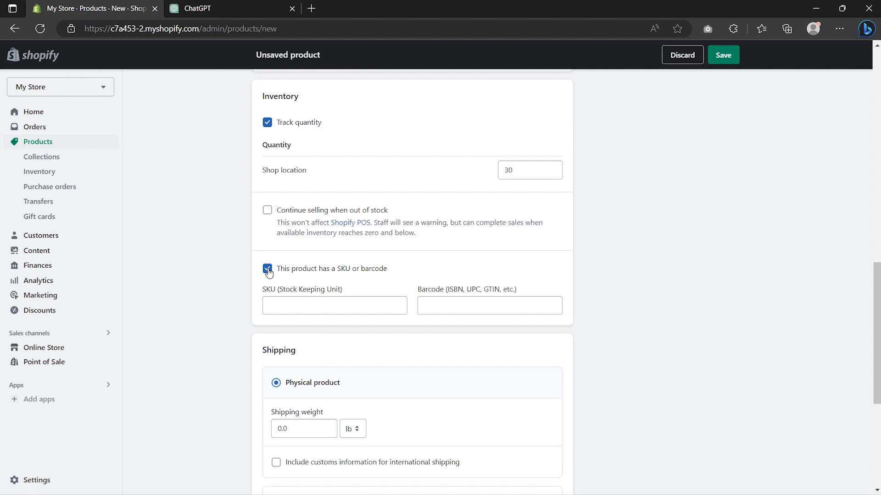
left_click(280, 304)
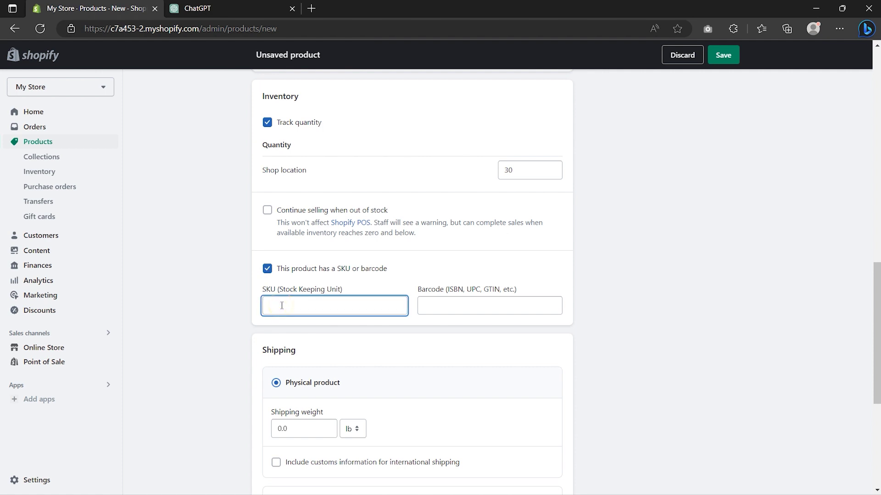
type("002")
Step: Set the shipping weight to 1 lb and save Pop Couture II
scroll(281, 305, "down", 5)
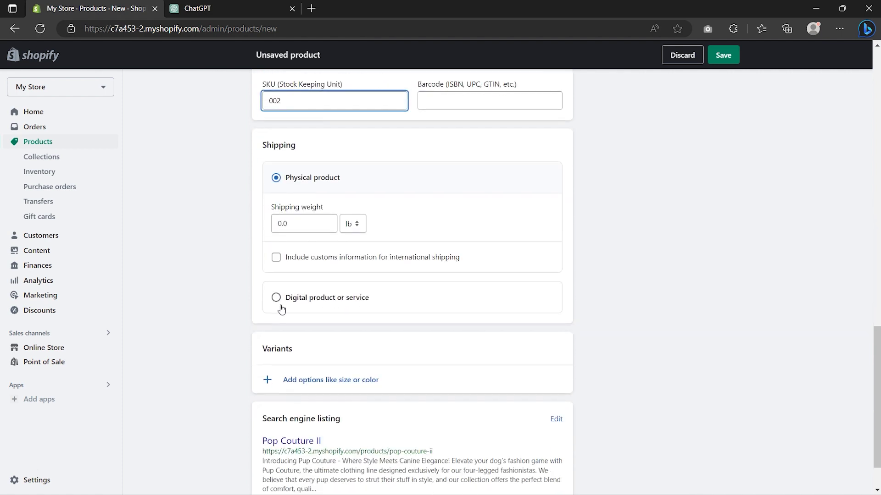
left_click(303, 223)
key("BackSpace")
key("BackSpace")
key("BackSpace")
type("1")
scroll(303, 224, "down", 2)
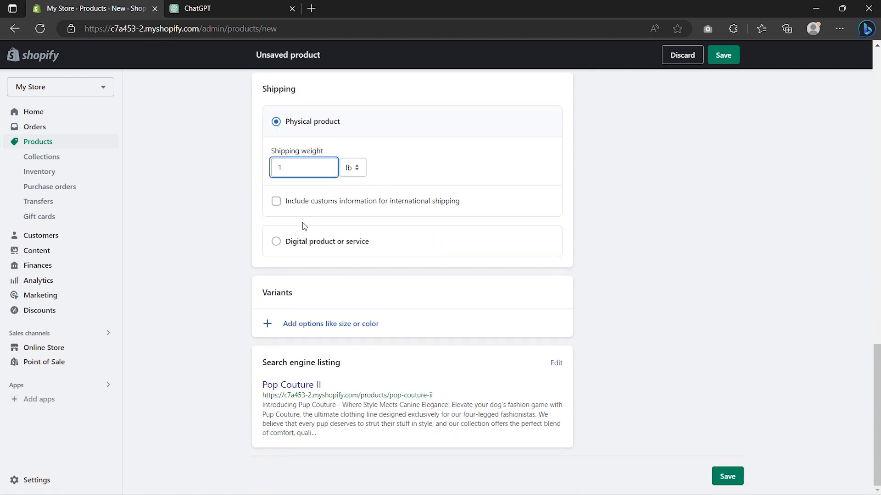
left_click(722, 61)
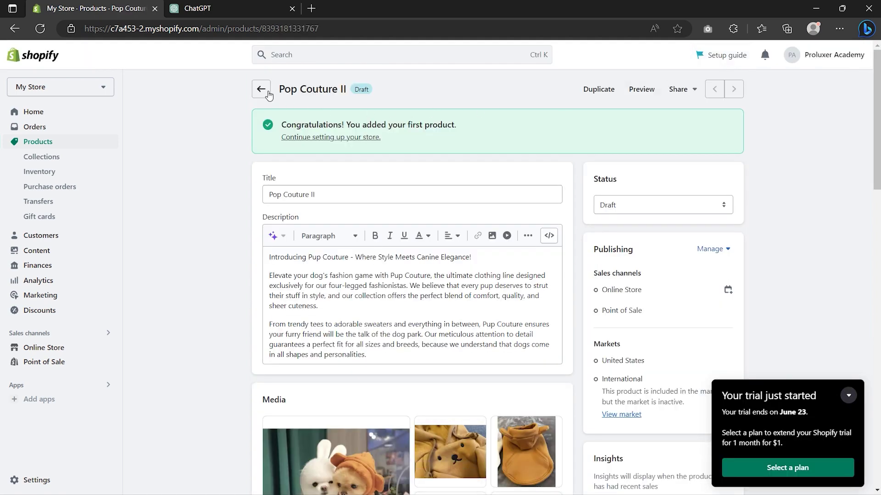
Step: Return to the Products list and select all three draft products
left_click(260, 90)
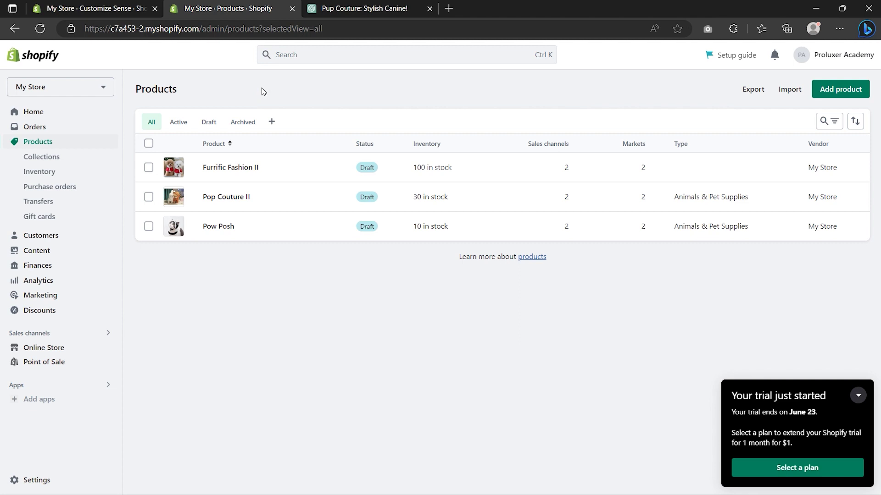
left_click(148, 144)
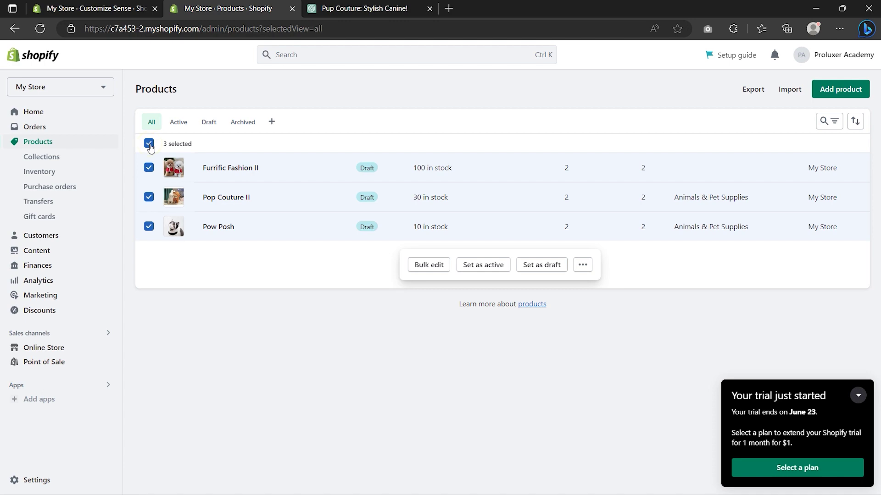
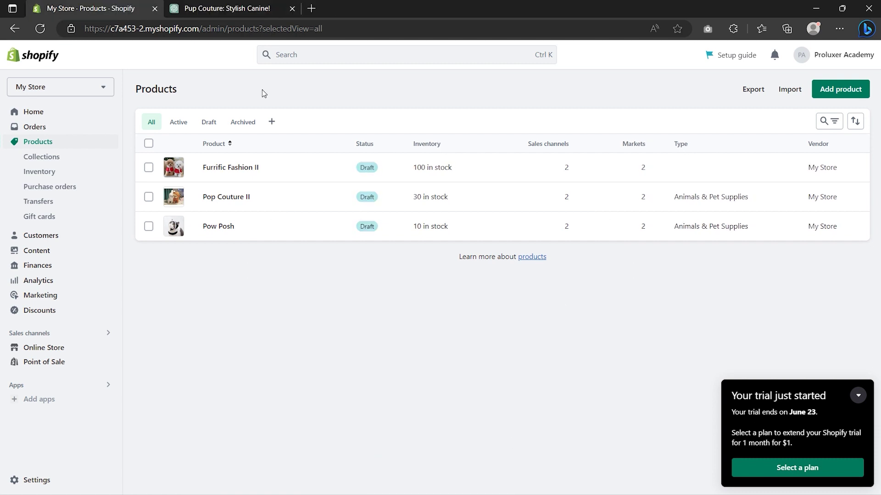
Step: Create a new menu titled 'New main menu' under Online Store > Navigation and begin its first item
left_click(49, 348)
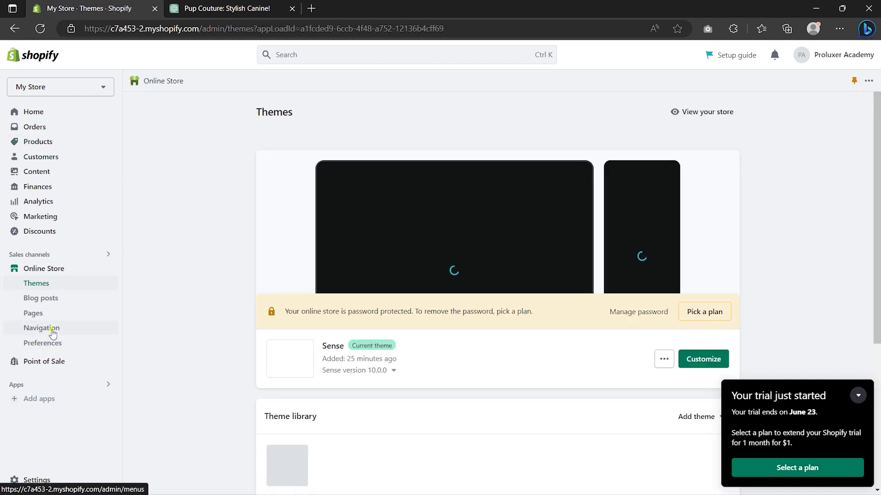
left_click(52, 334)
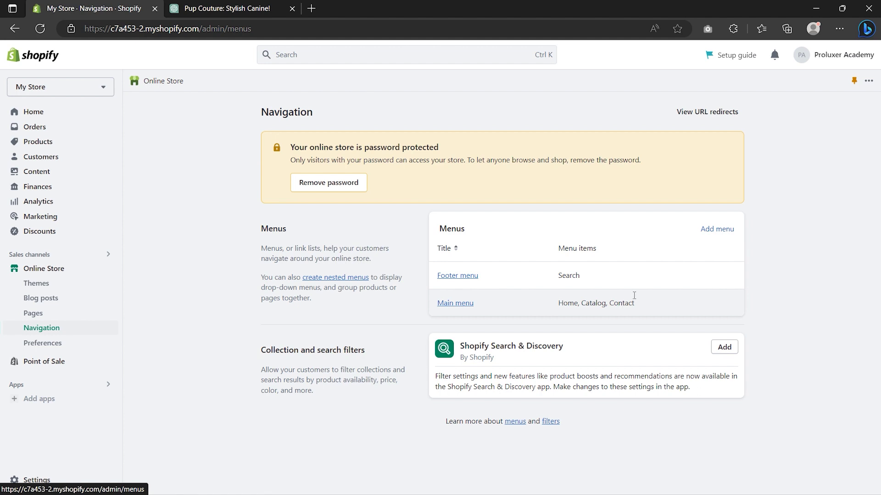
left_click(713, 229)
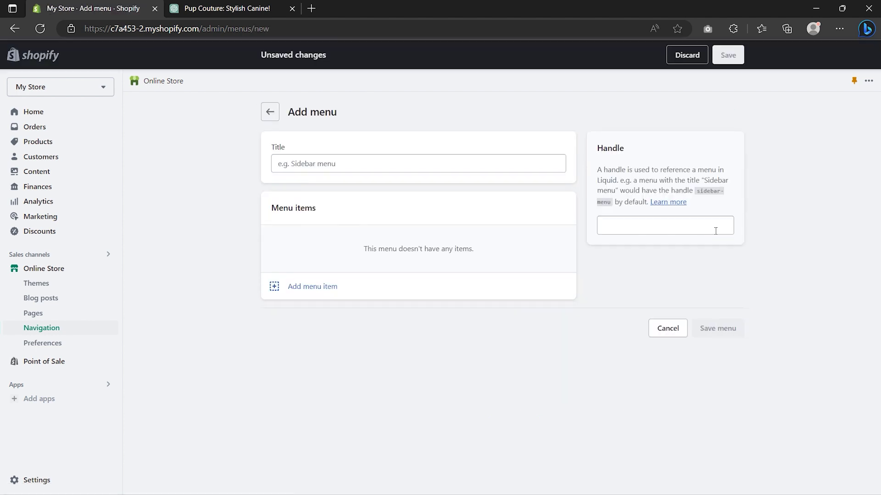
left_click(318, 165)
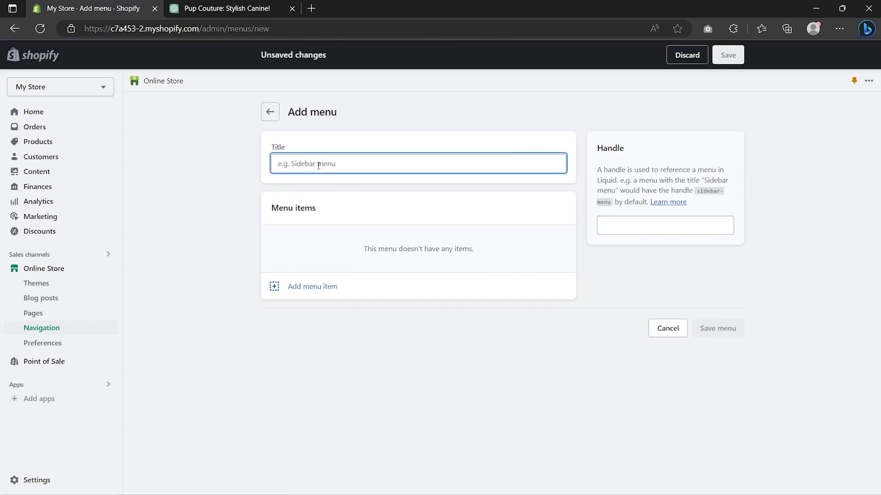
type("New main menu")
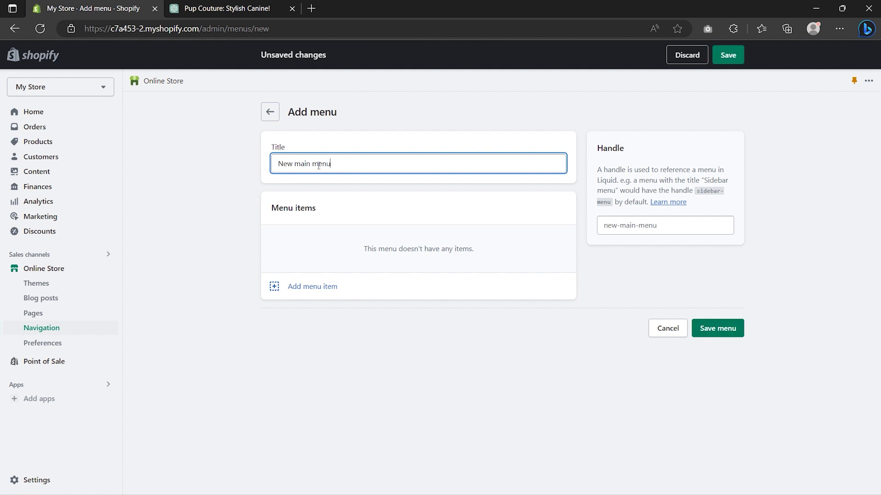
left_click(307, 287)
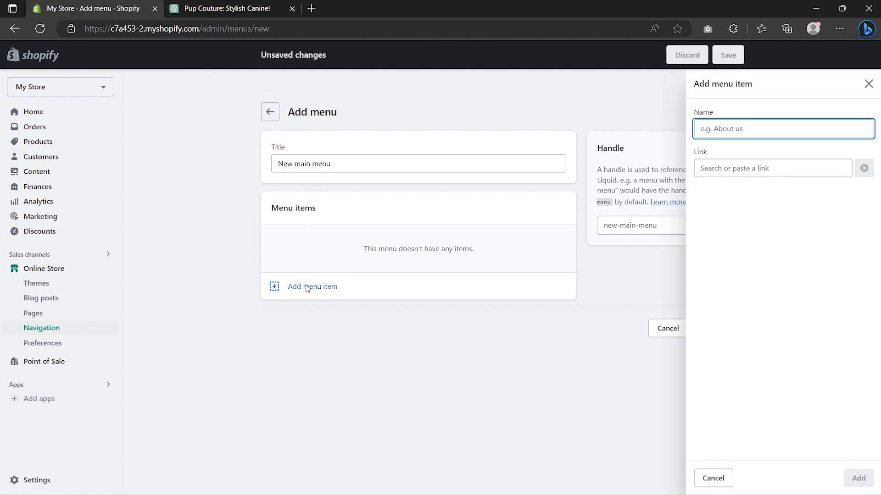
Step: Add a Home item linked to the home page and a Cat's item linked to the Cats collection
left_click(716, 172)
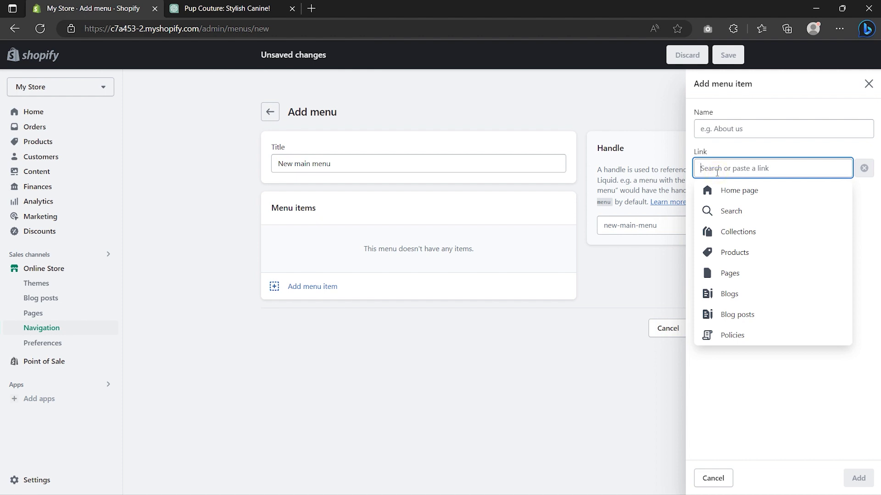
left_click(726, 193)
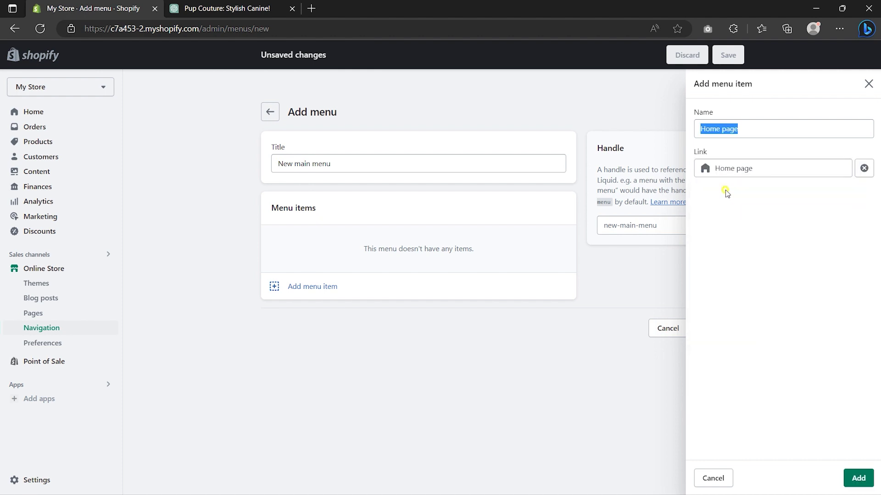
left_click(748, 131)
key("BackSpace")
key("BackSpace")
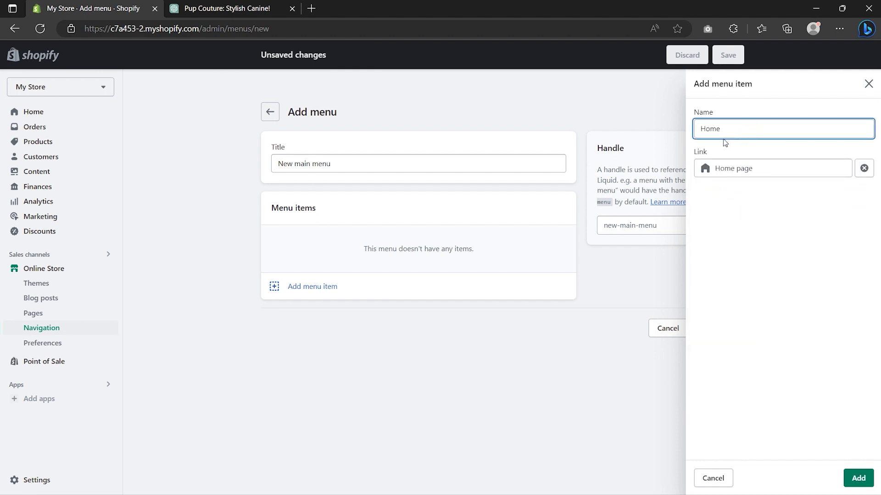
left_click(858, 479)
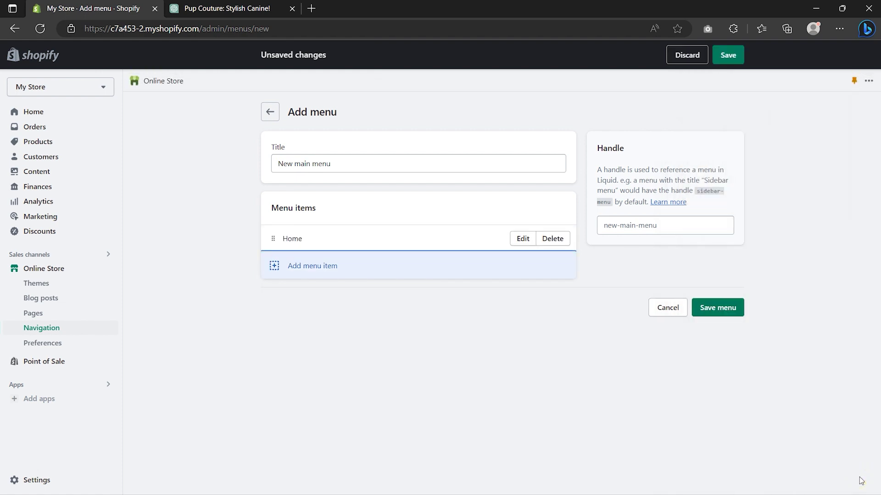
left_click(324, 268)
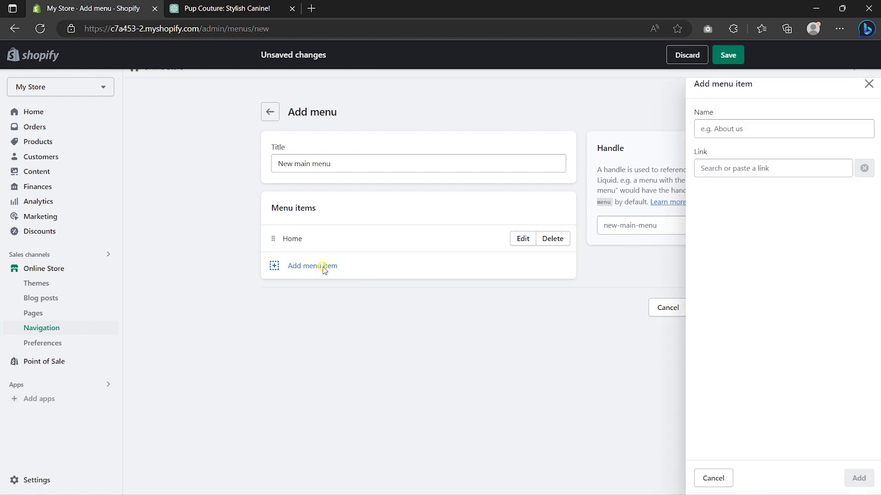
left_click(750, 169)
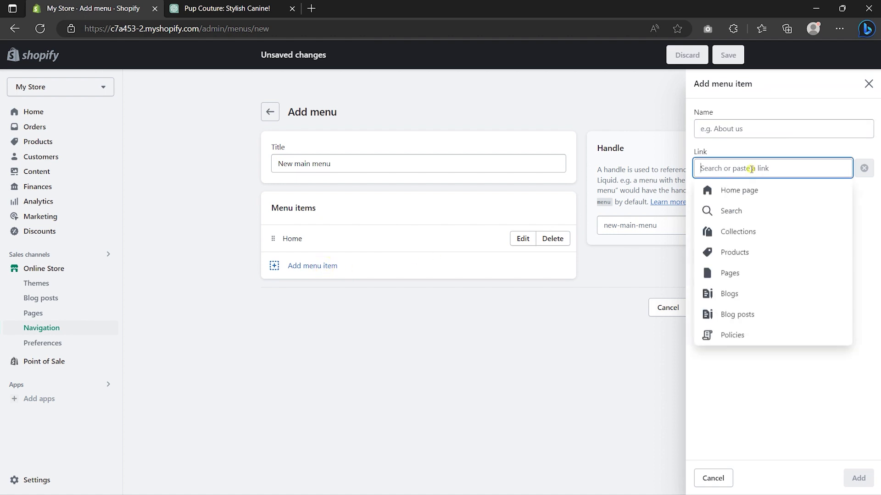
left_click(735, 232)
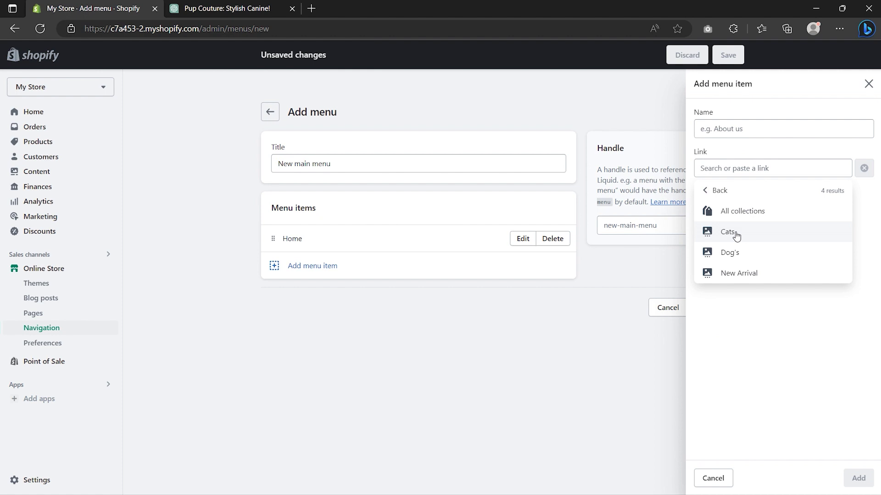
left_click(735, 233)
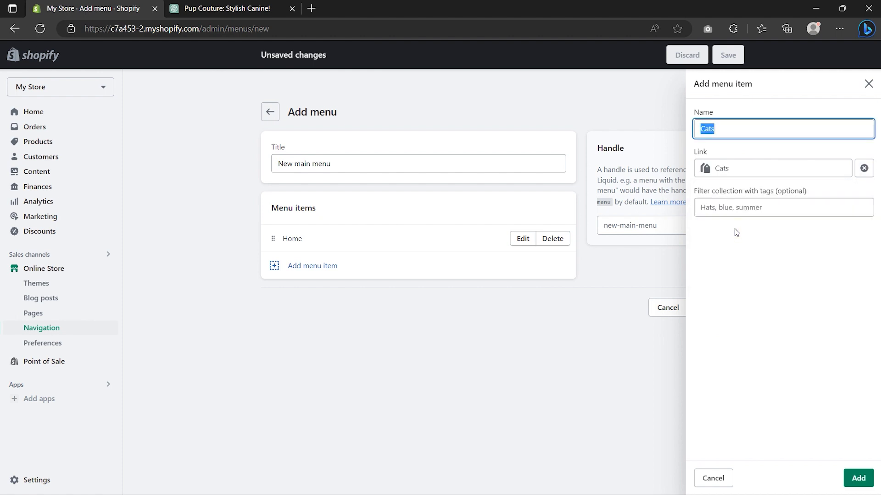
left_click(711, 130)
type("'")
left_click(858, 478)
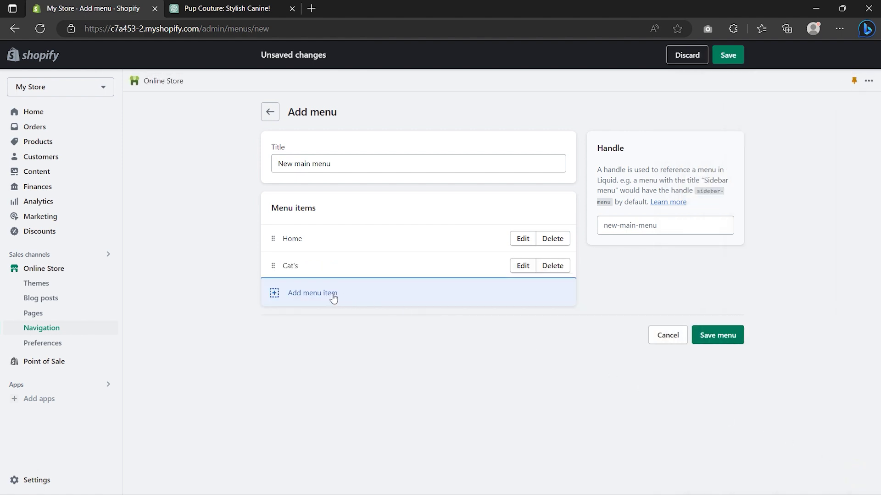
Step: Add a Dog's item linked to the Dog's collection and a Contact item linked to the Contact page
left_click(328, 294)
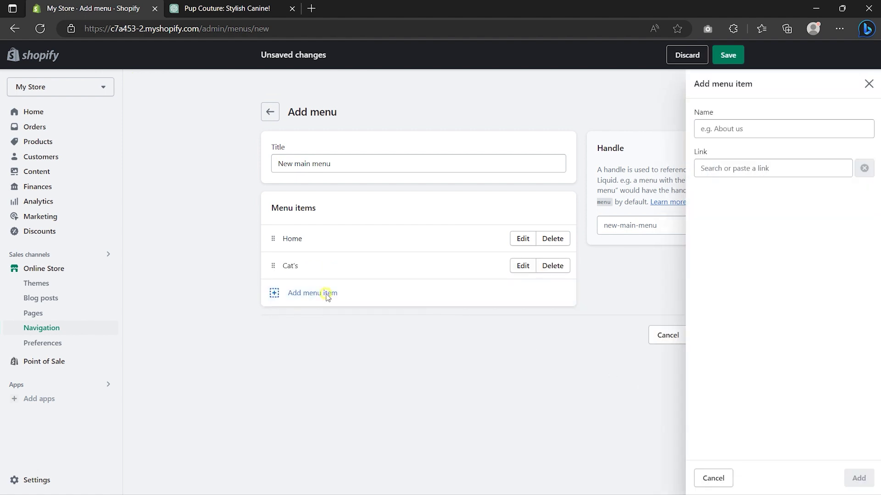
left_click(737, 168)
left_click(734, 232)
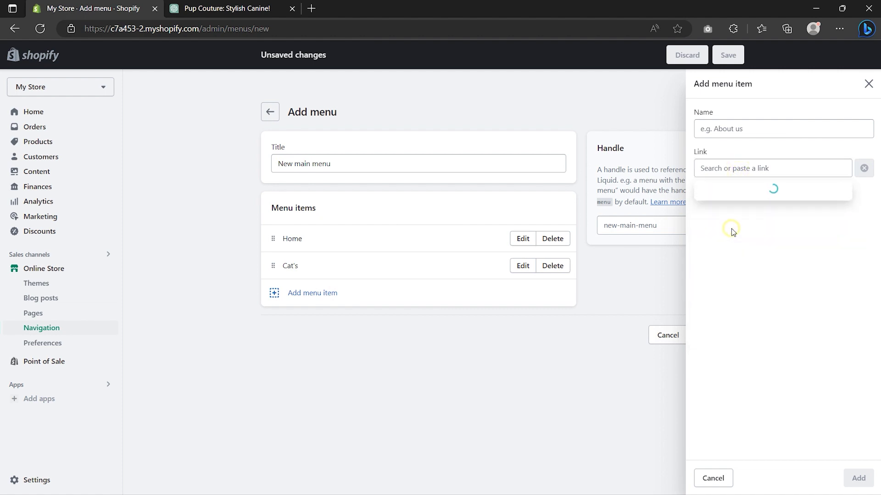
left_click(738, 256)
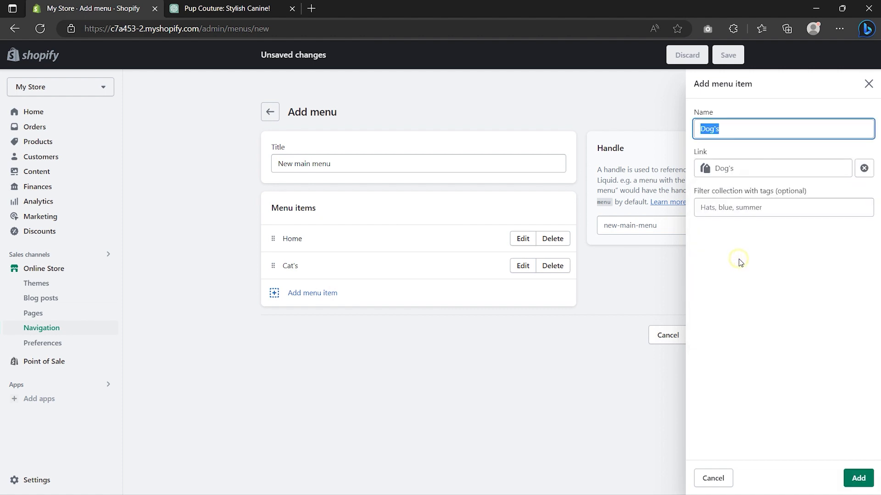
left_click(854, 478)
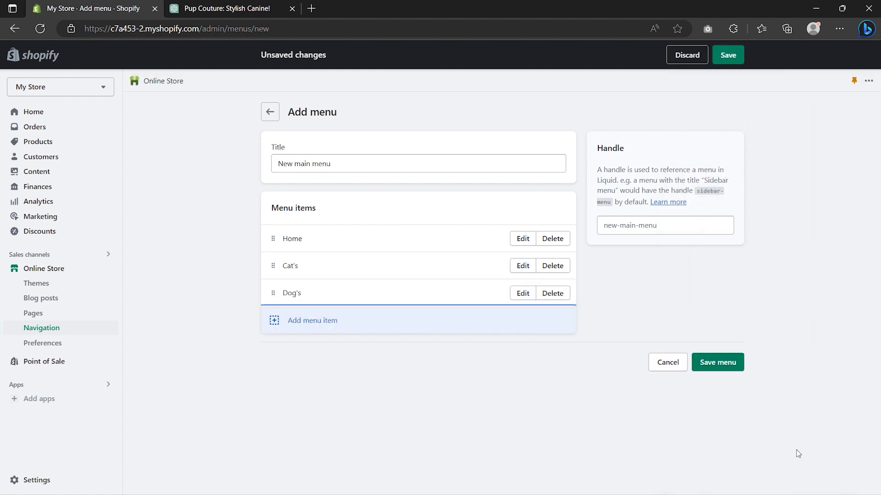
left_click(323, 322)
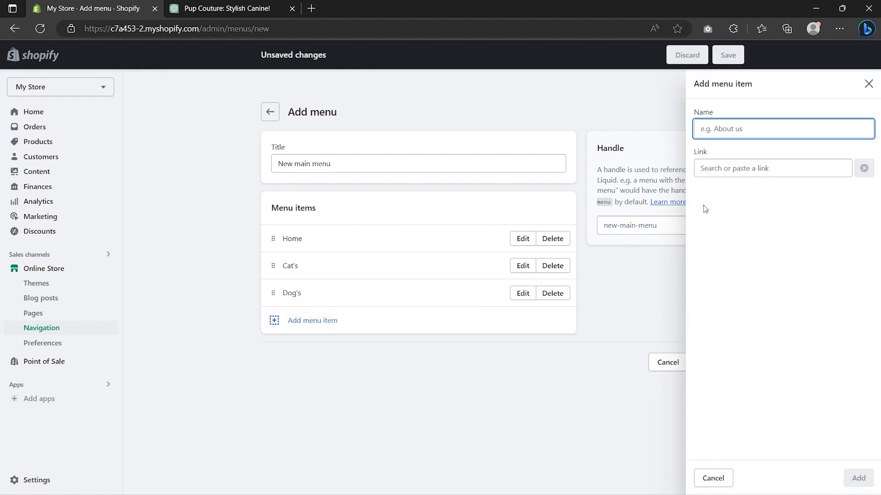
left_click(747, 168)
left_click(741, 271)
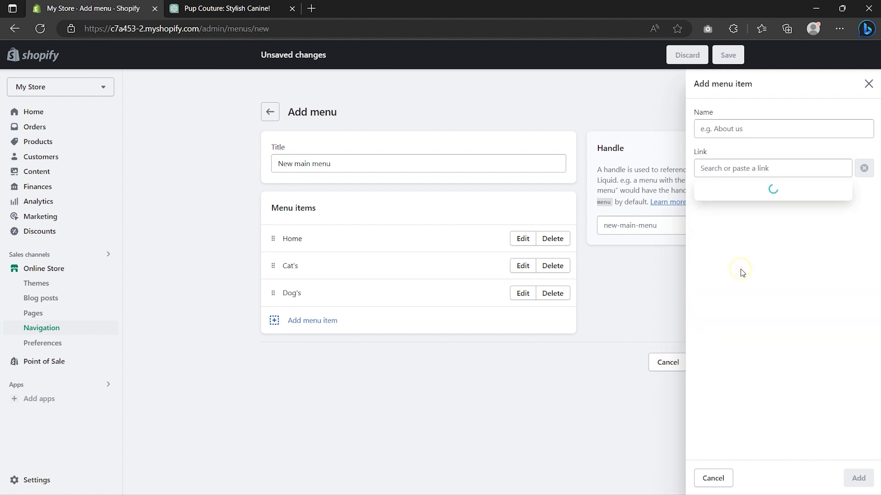
left_click(735, 216)
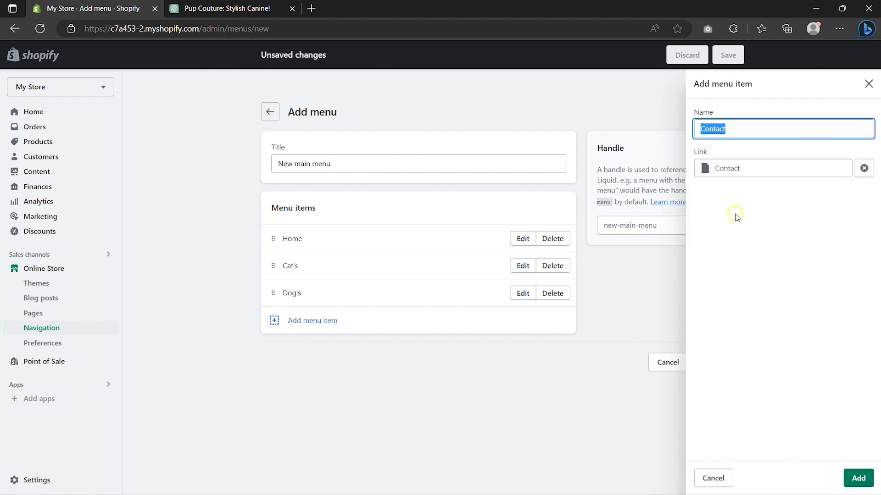
left_click(858, 478)
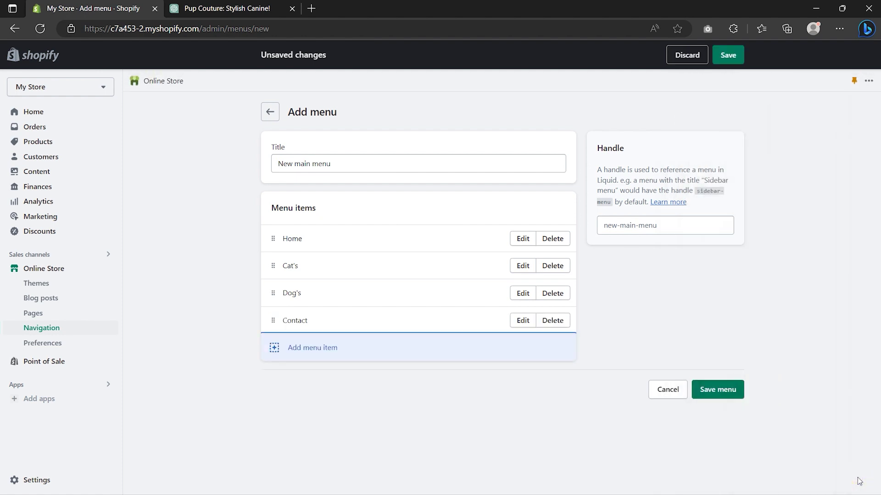
Step: Save New main menu and return to the Navigation menus list
left_click(713, 389)
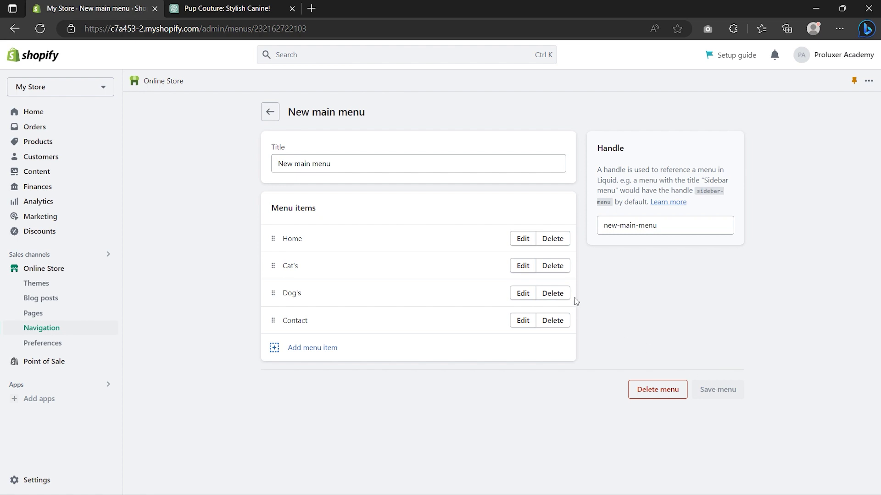
left_click(271, 112)
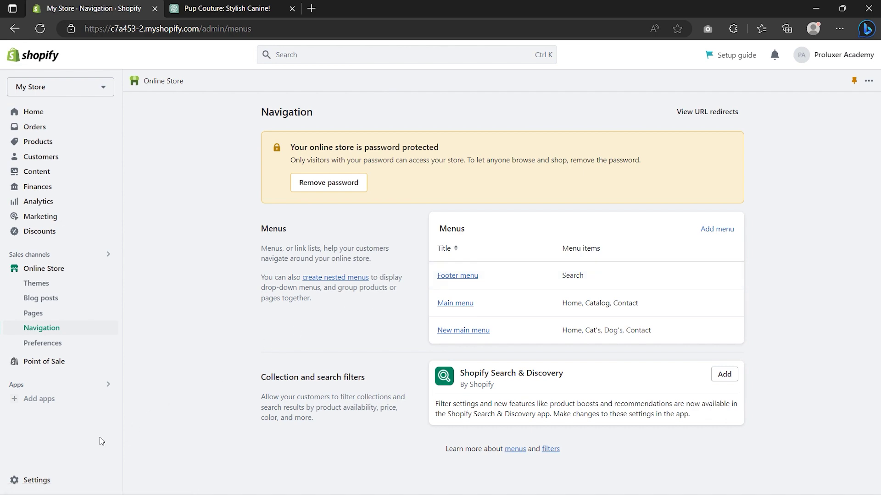
left_click(37, 479)
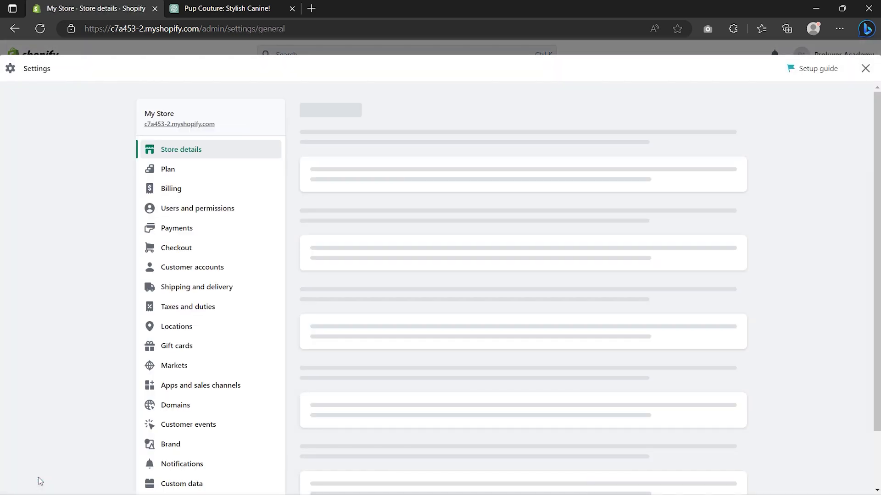
Step: Turn on return rules and create the return and refund policy from its template
scroll(40, 481, "down", 5)
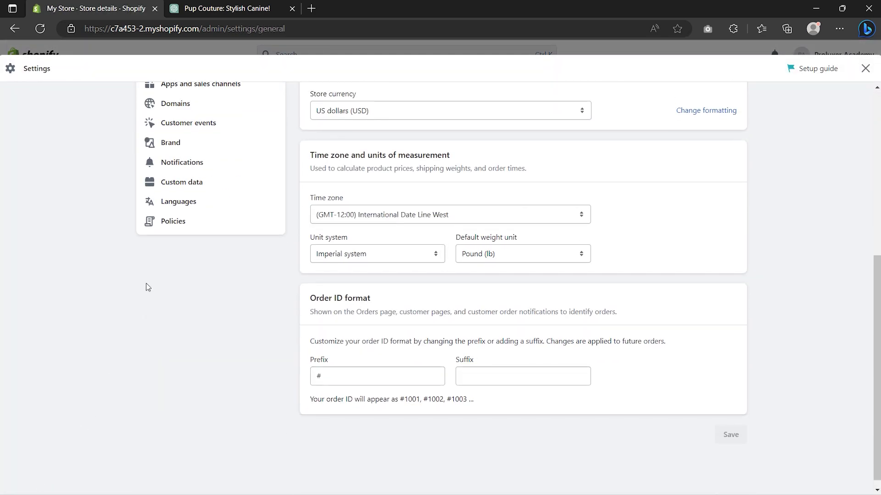
left_click(174, 224)
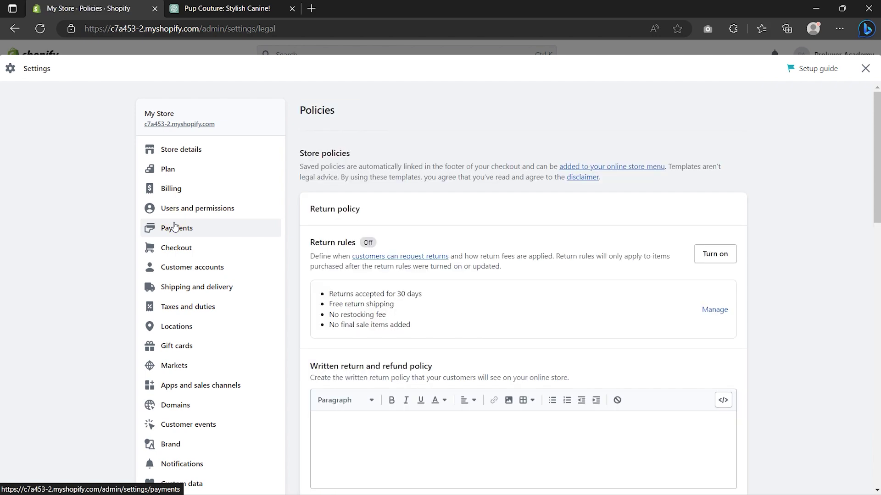
scroll(295, 295, "down", 3)
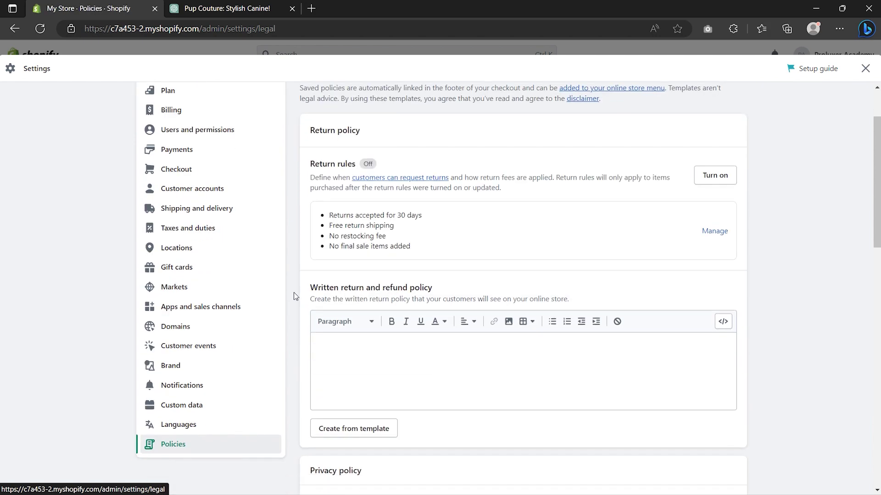
left_click(716, 131)
scroll(717, 148, "down", 3)
scroll(714, 212, "down", 1)
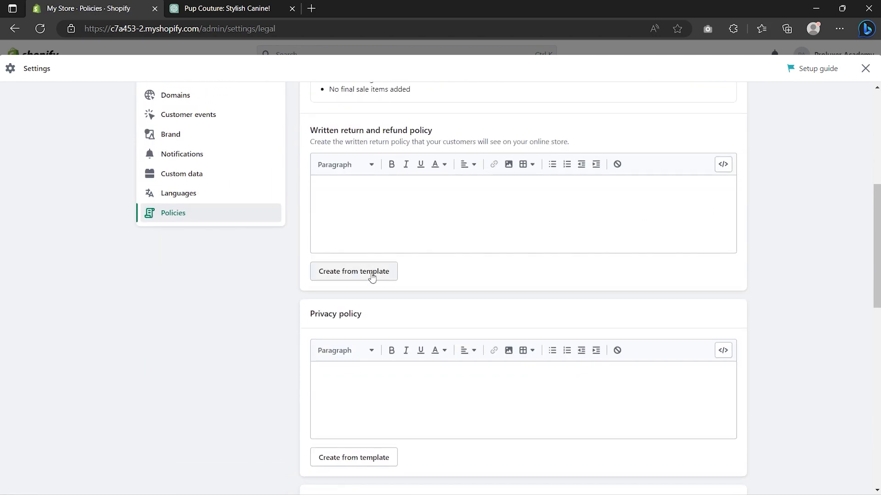
left_click(366, 274)
left_click_drag(441, 237, 518, 237)
left_click(519, 237)
left_click_drag(485, 297, 565, 300)
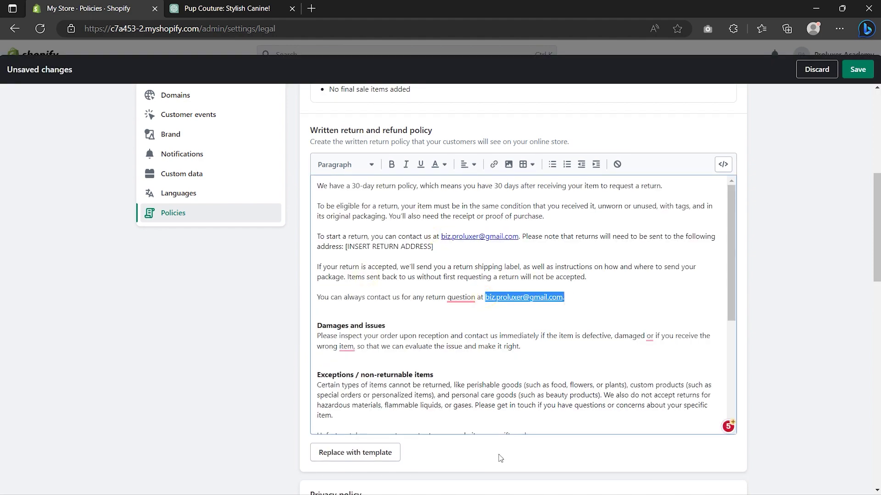
Step: Fill the privacy, terms of service and contact information policies from templates and save them
scroll(502, 456, "down", 8)
left_click(353, 266)
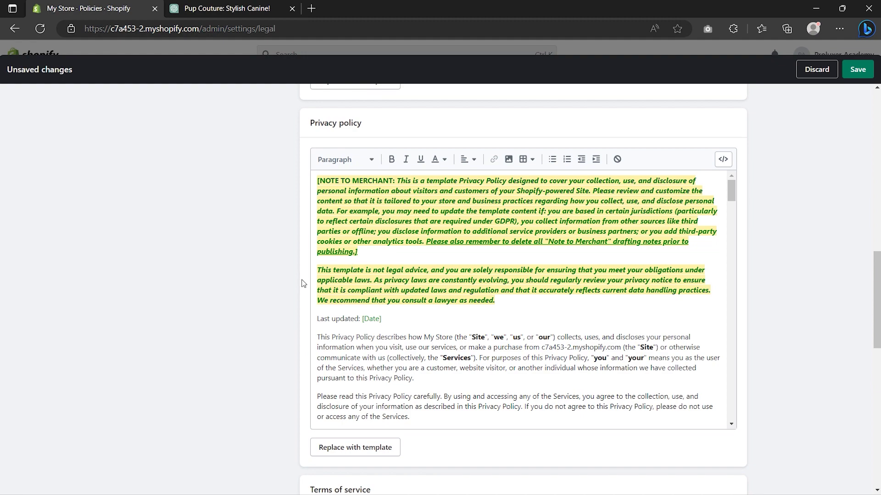
scroll(307, 279, "down", 8)
left_click(335, 263)
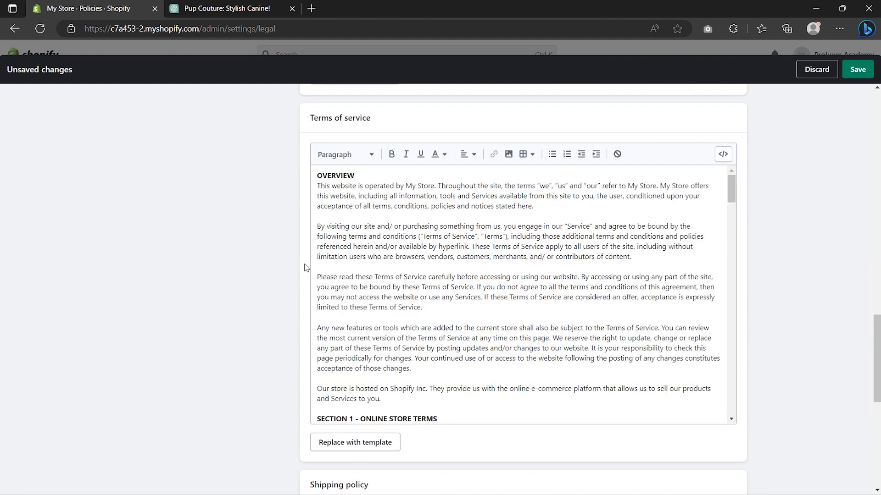
scroll(307, 268, "down", 8)
left_click(363, 416)
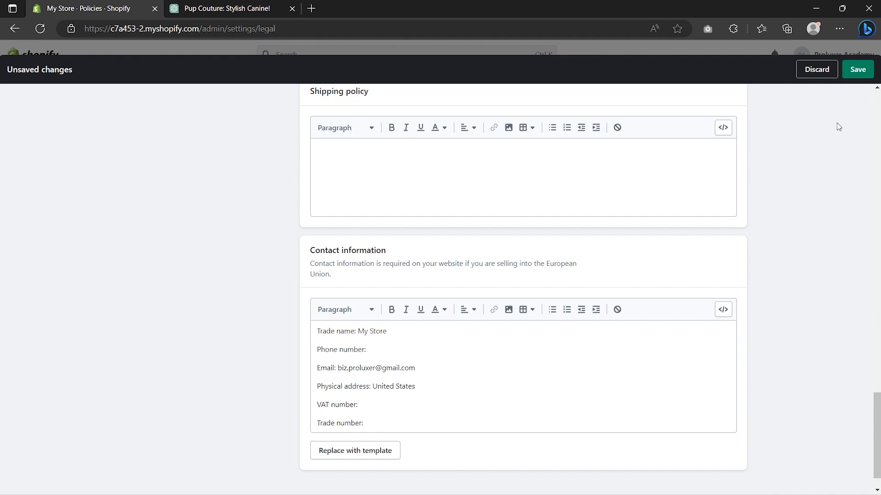
left_click(857, 70)
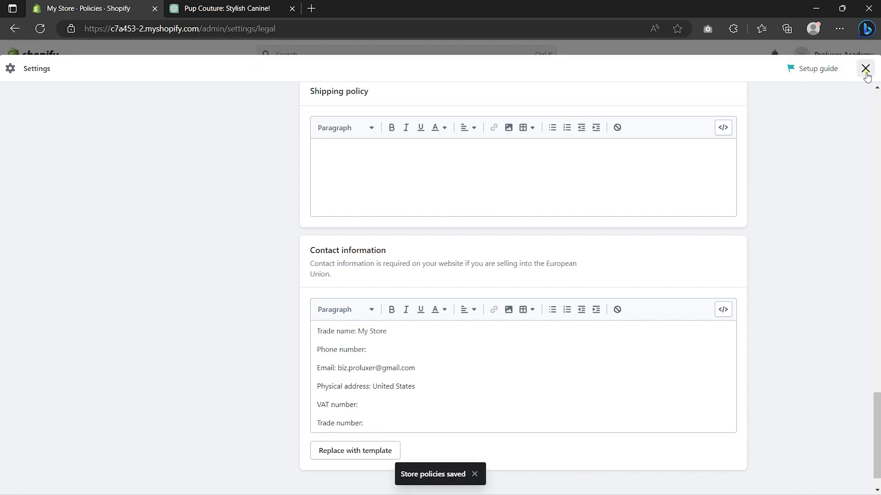
left_click(865, 69)
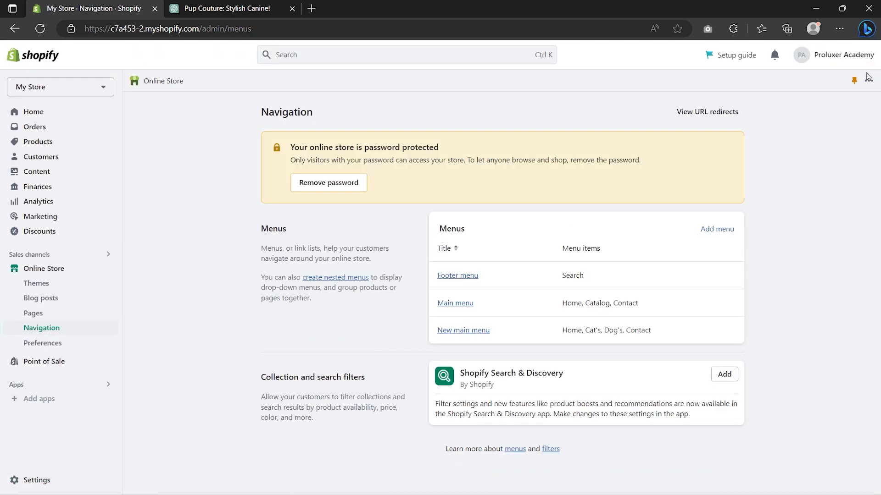
Step: Add a Support item linked to Contact Information and a Privacy Policy item to the Footer menu
left_click(459, 278)
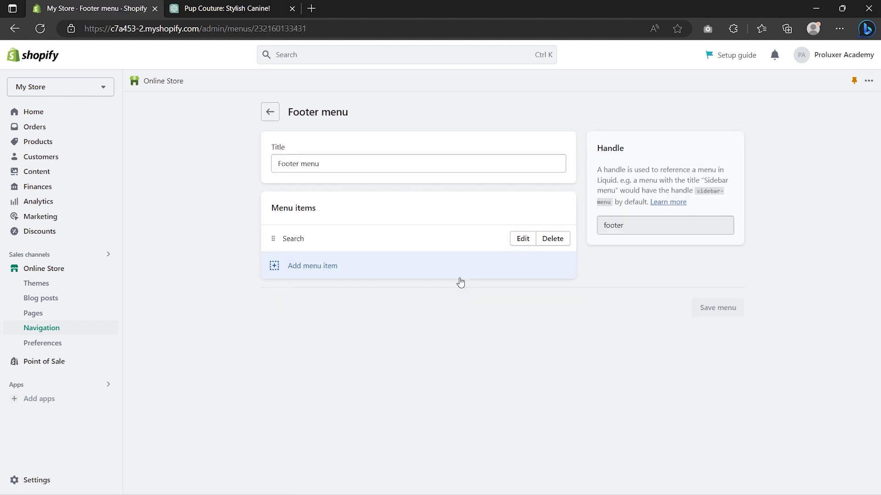
left_click(320, 268)
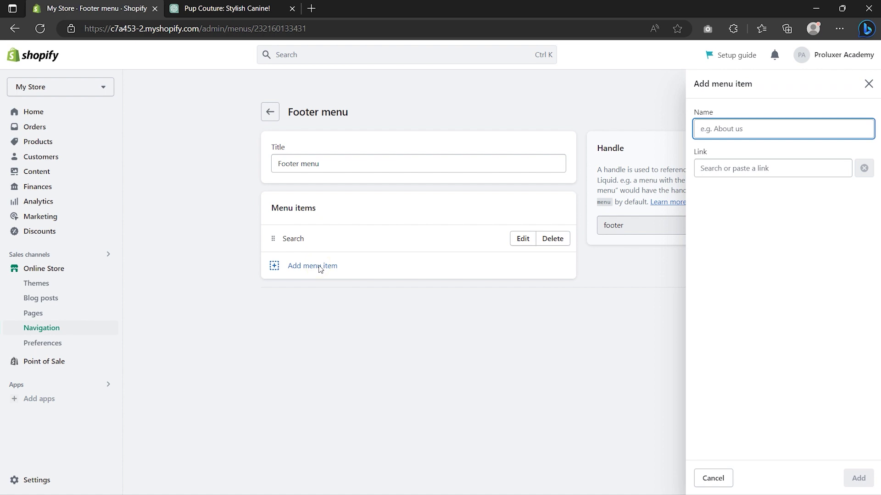
left_click(736, 166)
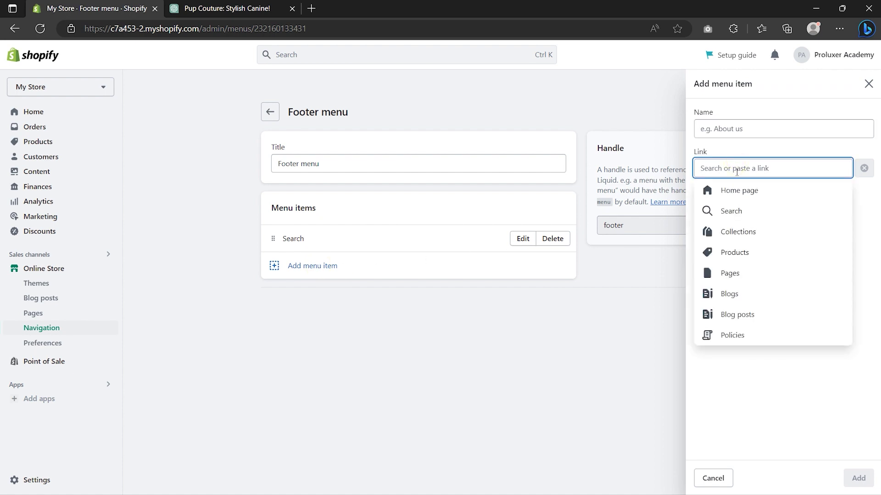
left_click(731, 338)
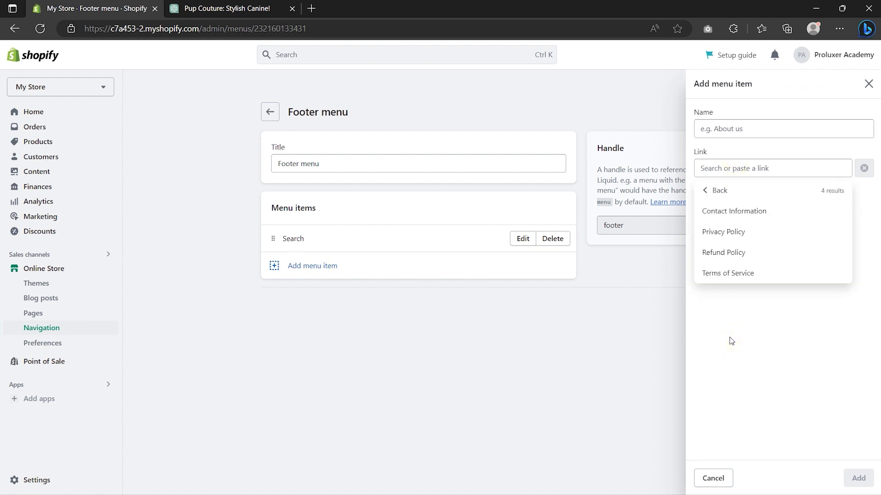
left_click(736, 214)
type("Support")
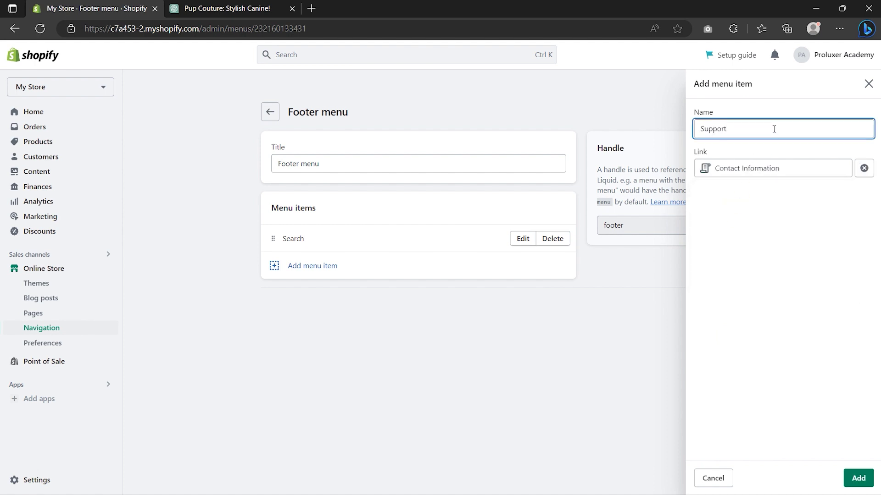
left_click(858, 478)
left_click(330, 294)
left_click(746, 170)
left_click(732, 335)
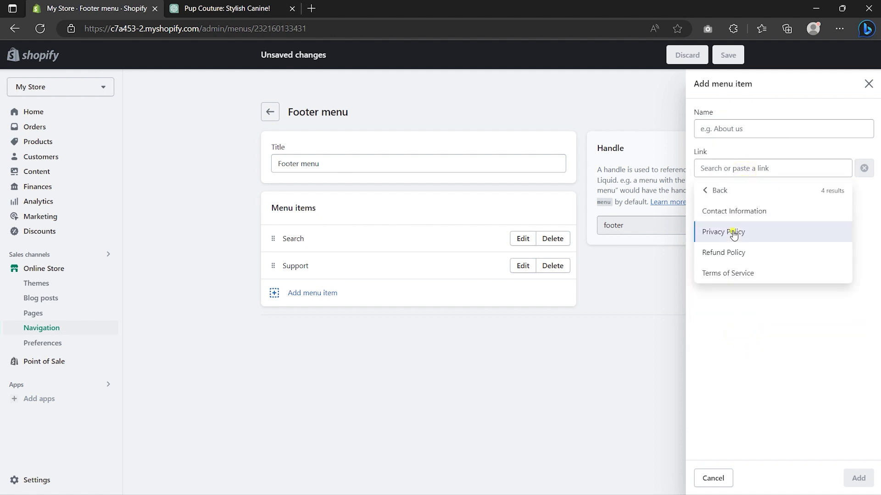
left_click(734, 232)
left_click(857, 478)
Step: Add Refund Policy and Terms of Service items, moving Terms of Service above Privacy Policy
left_click(319, 321)
left_click(746, 167)
left_click(734, 335)
left_click(735, 252)
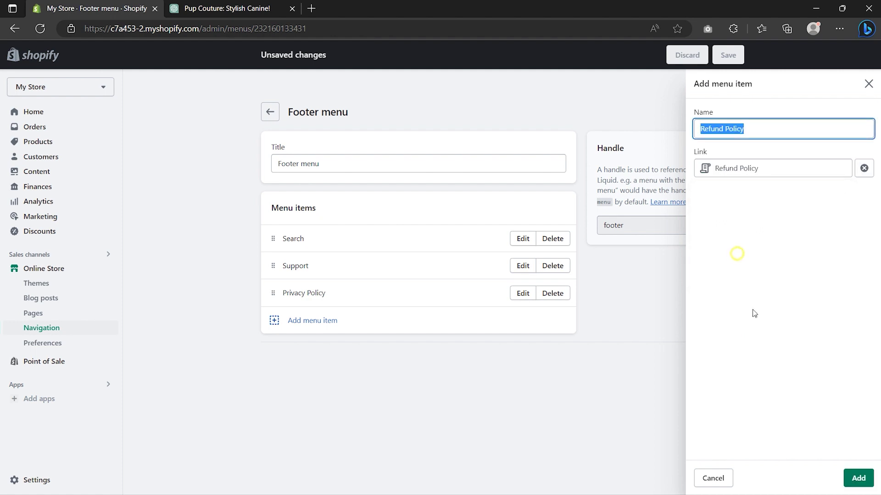
left_click(857, 478)
left_click(321, 347)
left_click(746, 168)
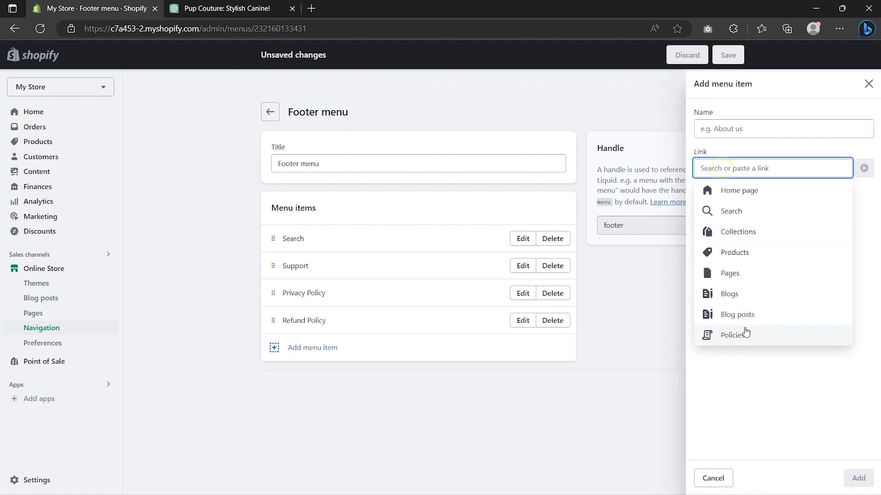
left_click(733, 336)
left_click(736, 274)
left_click(857, 478)
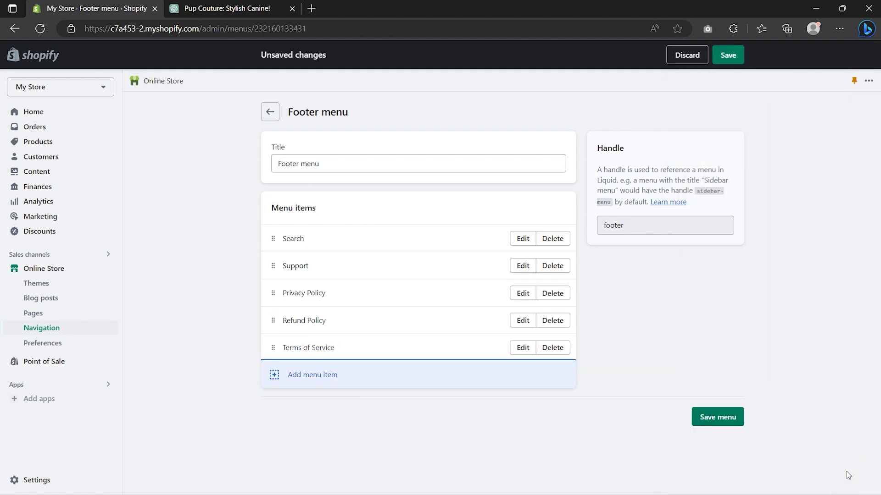
left_click_drag(277, 346, 272, 315)
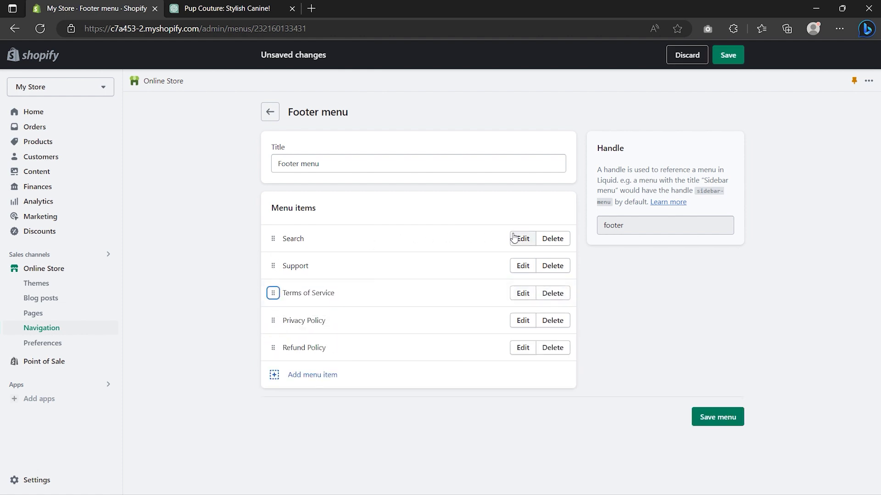
Step: Remove Search, move Refund Policy right after Support, and save the Footer menu
left_click(557, 241)
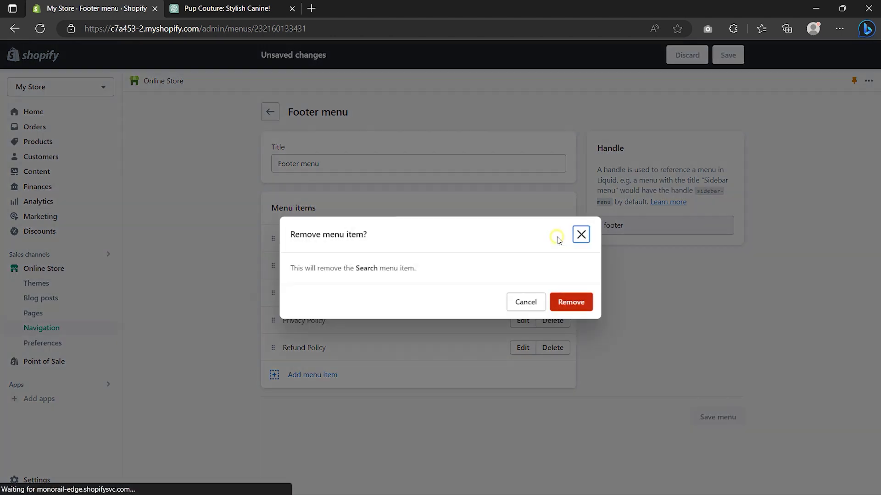
left_click(569, 303)
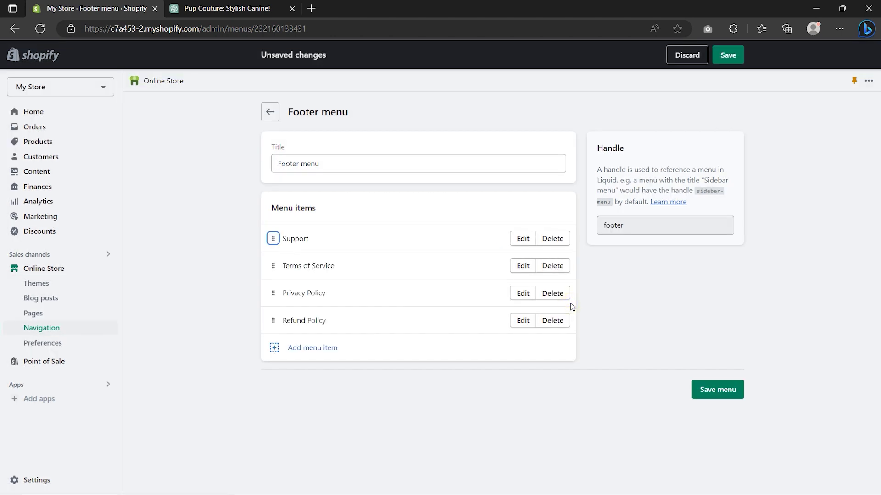
left_click_drag(276, 326, 274, 270)
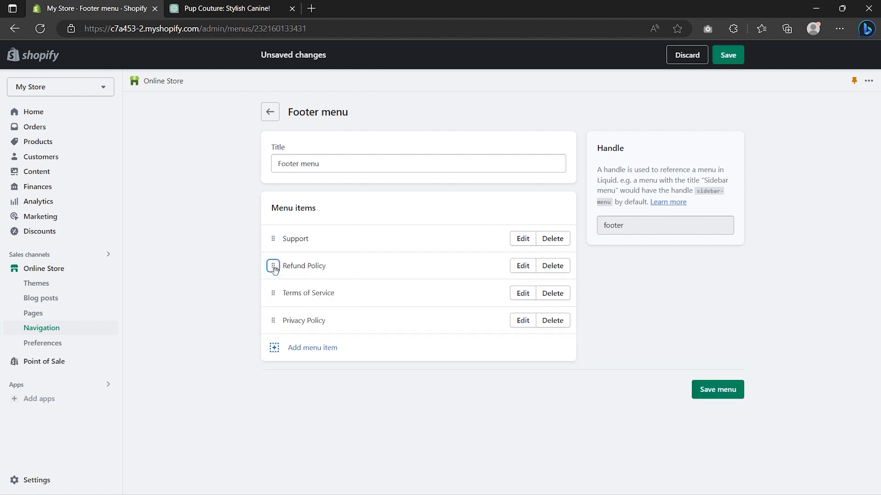
left_click(718, 391)
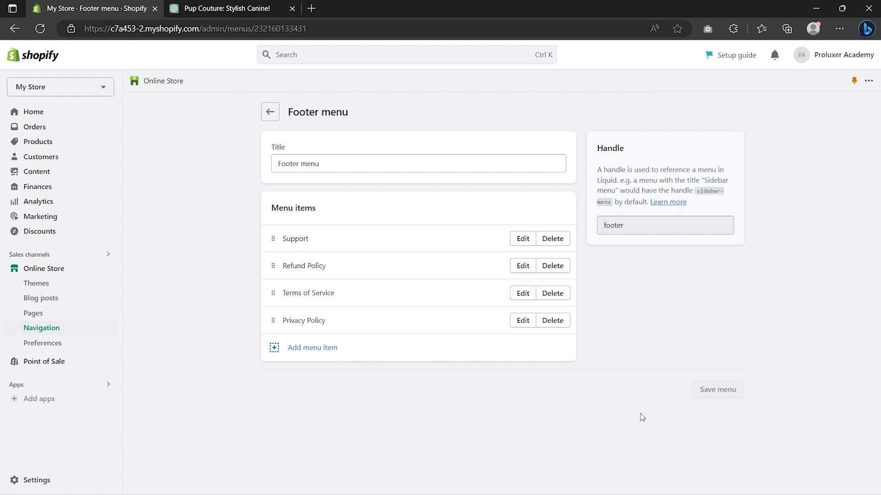
left_click(55, 270)
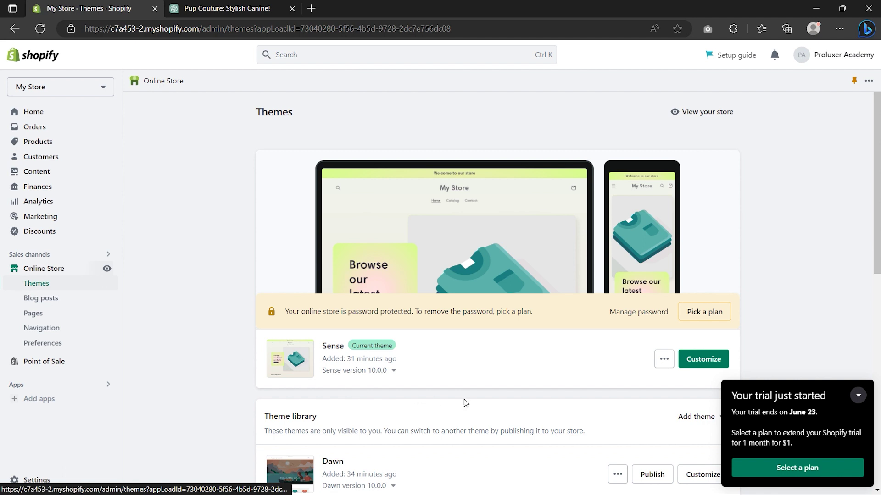
Step: Customize the Sense theme and open the Home page template list
left_click(704, 359)
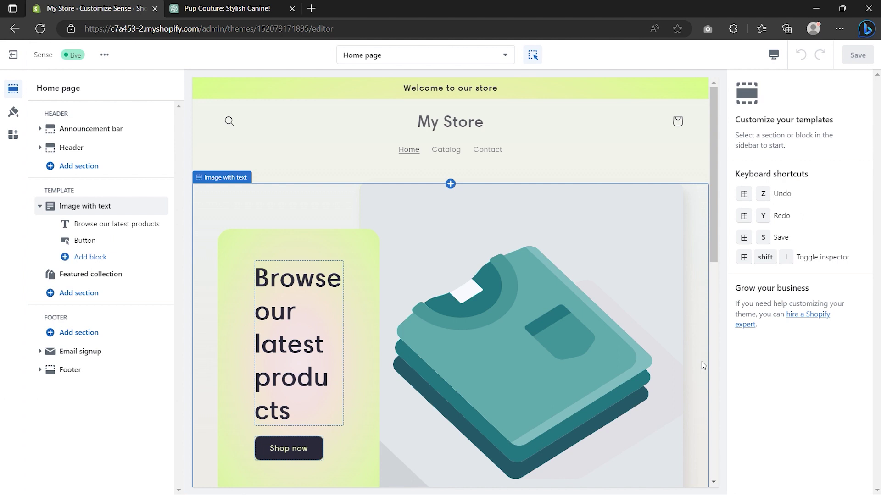
left_click(498, 55)
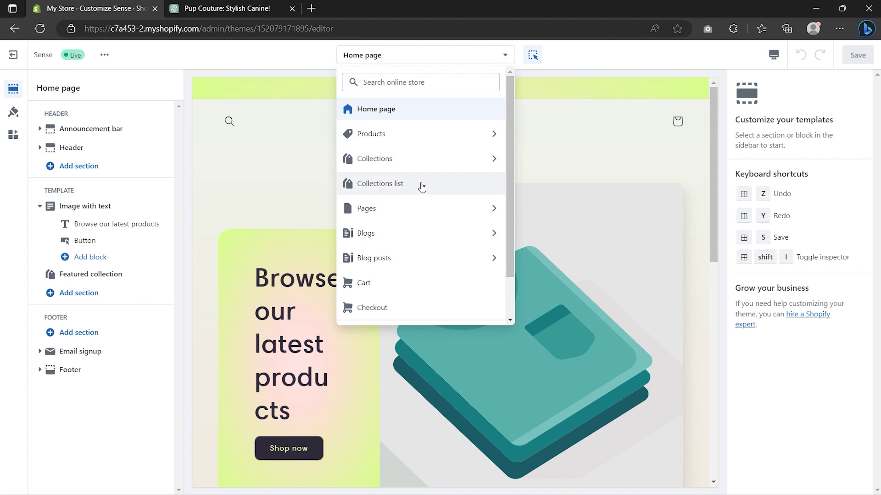
Step: Select the Header section and preview the store in mobile layout, then back in desktop
left_click(544, 165)
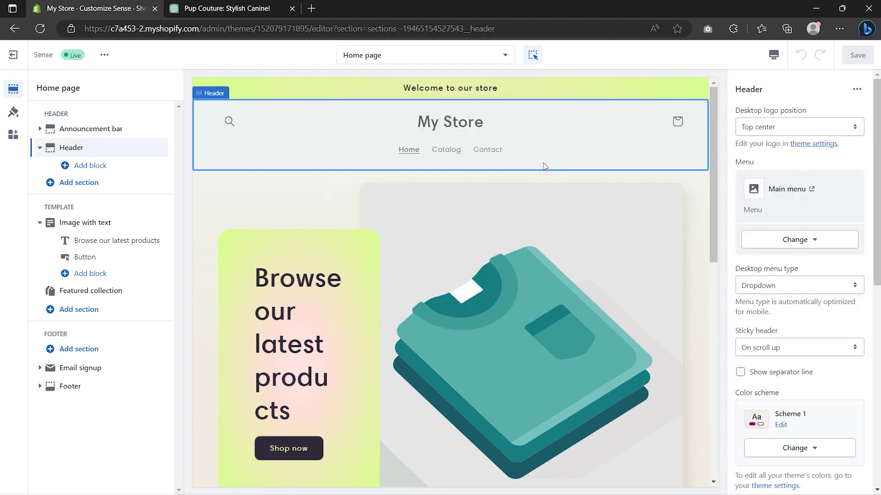
left_click(774, 56)
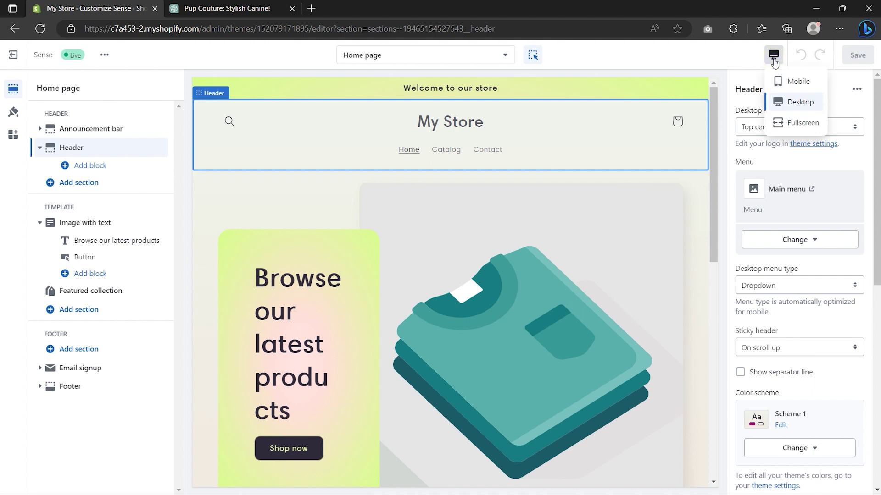
left_click(786, 81)
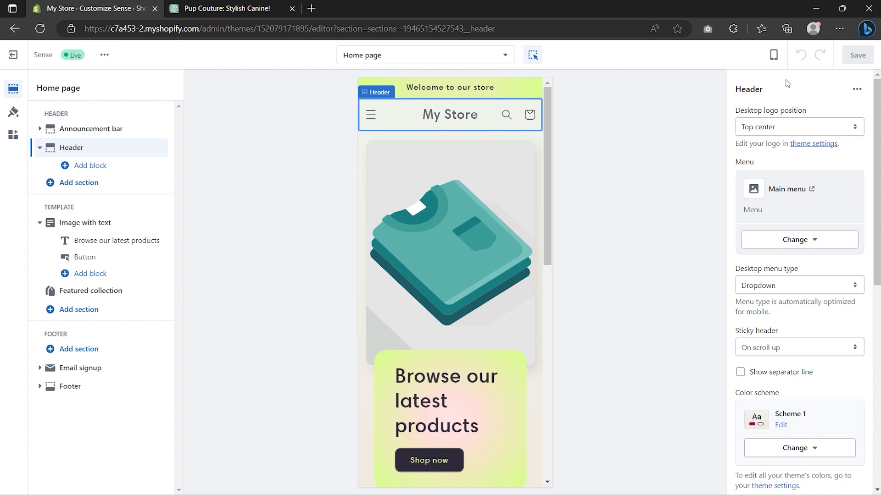
left_click(773, 54)
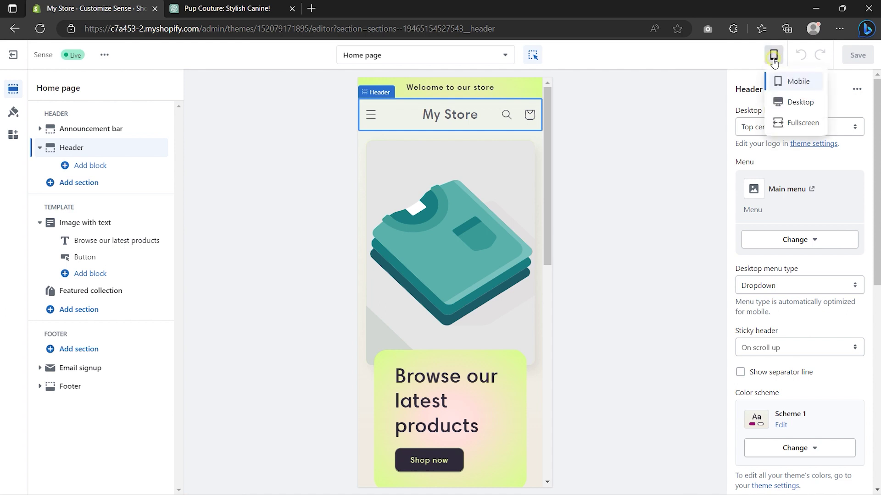
left_click(785, 100)
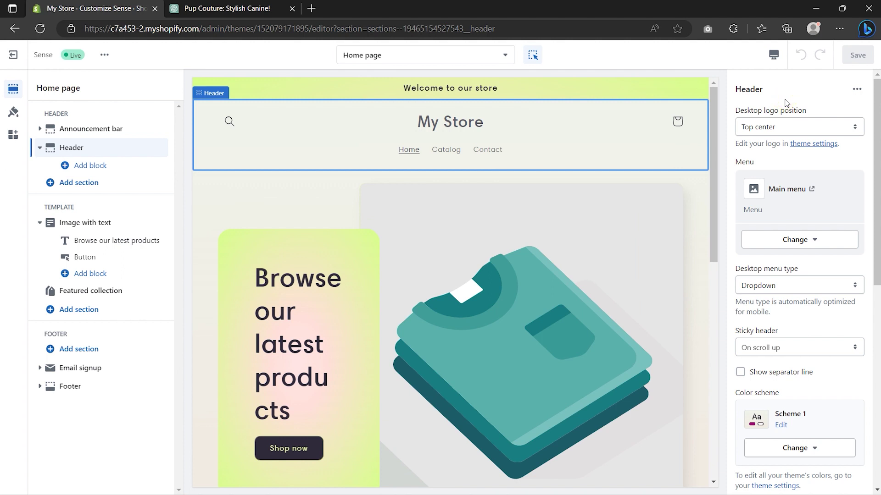
Step: Set the announcement text to 'Use Code "PROLUXER" for 20% Off', linking to All collections
left_click(63, 135)
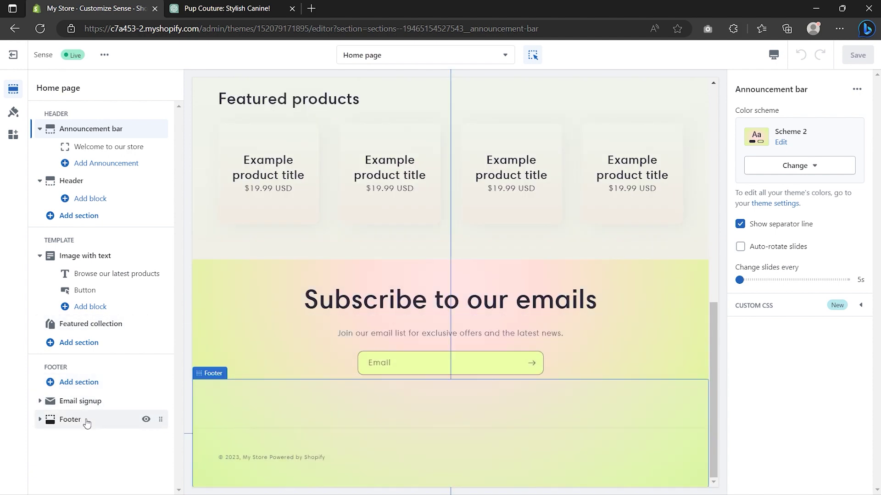
left_click(88, 421)
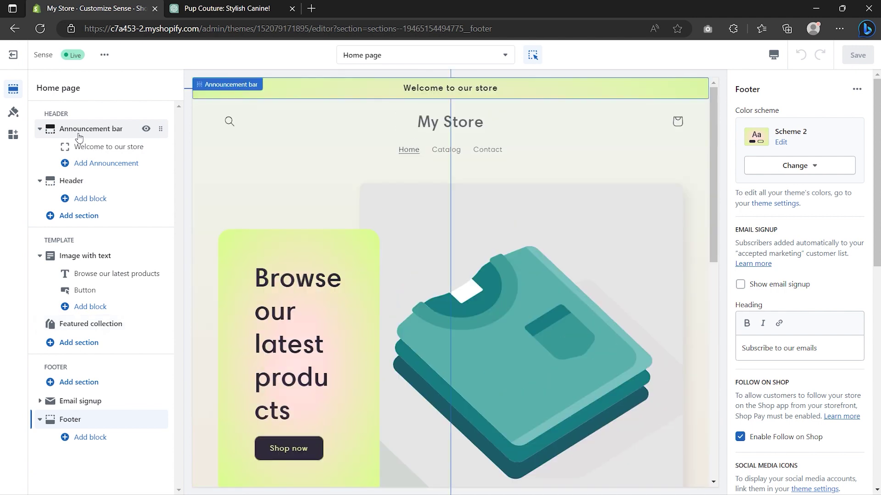
left_click(78, 134)
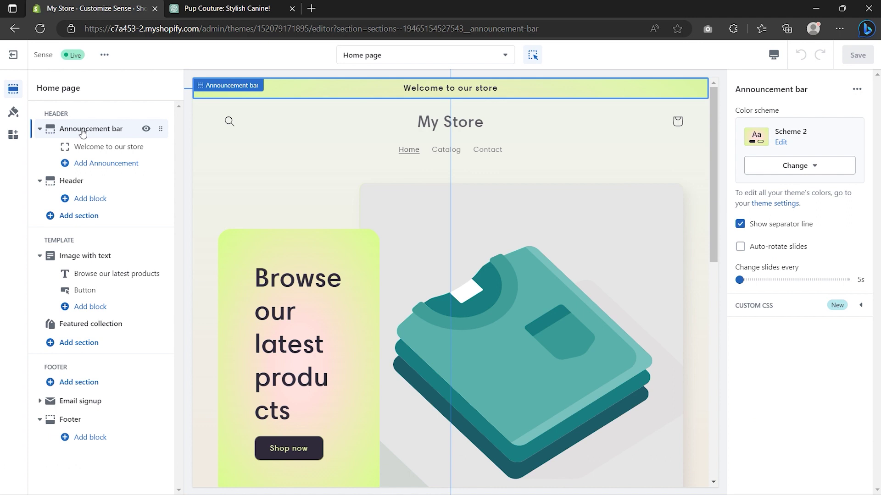
left_click(91, 148)
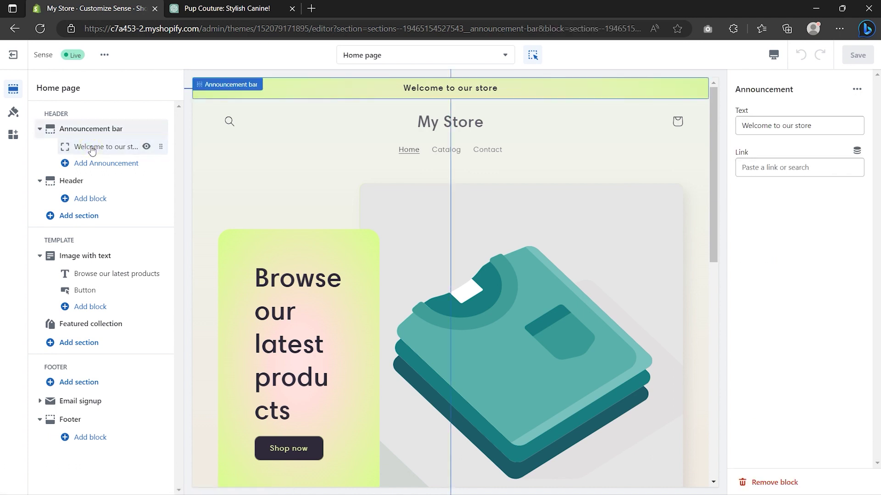
left_click(812, 124)
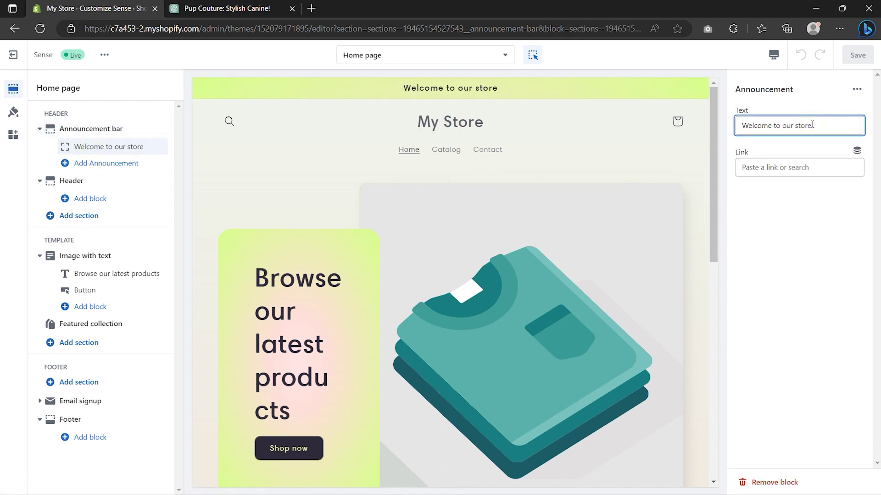
key("ctrl+a")
type("Use Code \"PROLUXER\" for 20% Off")
left_click(794, 168)
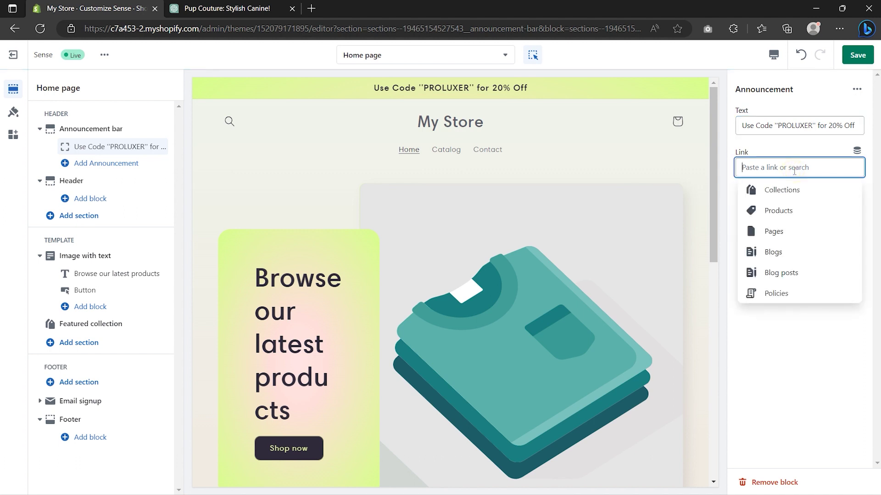
left_click(788, 192)
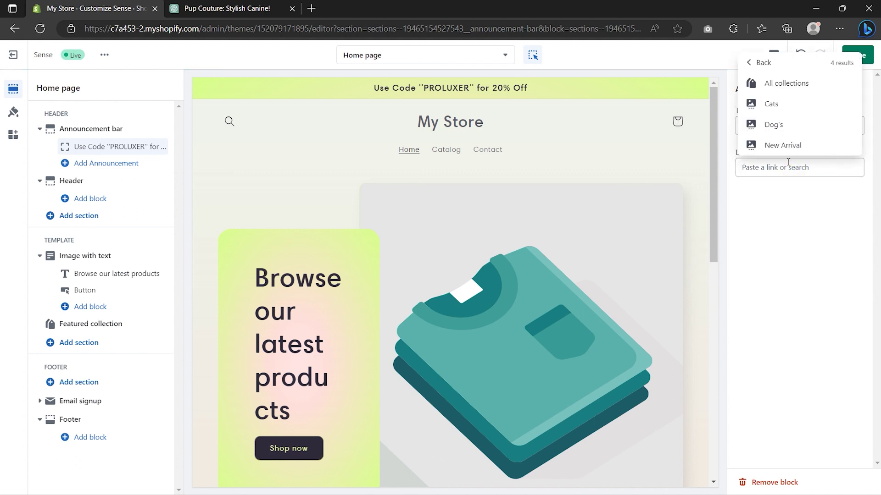
left_click(790, 84)
left_click(776, 126)
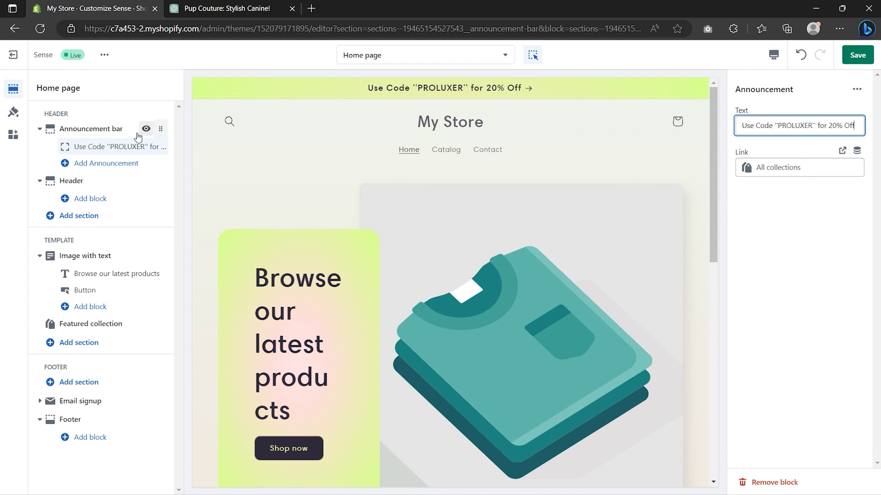
left_click(146, 129)
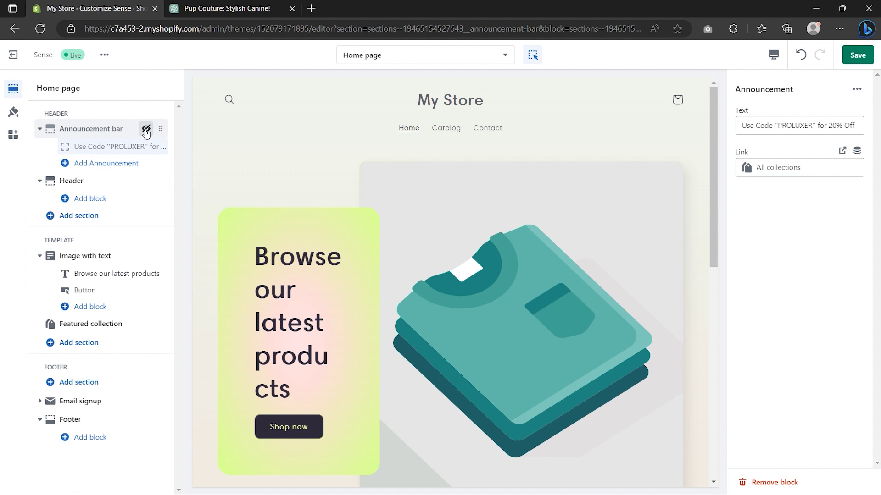
left_click(146, 129)
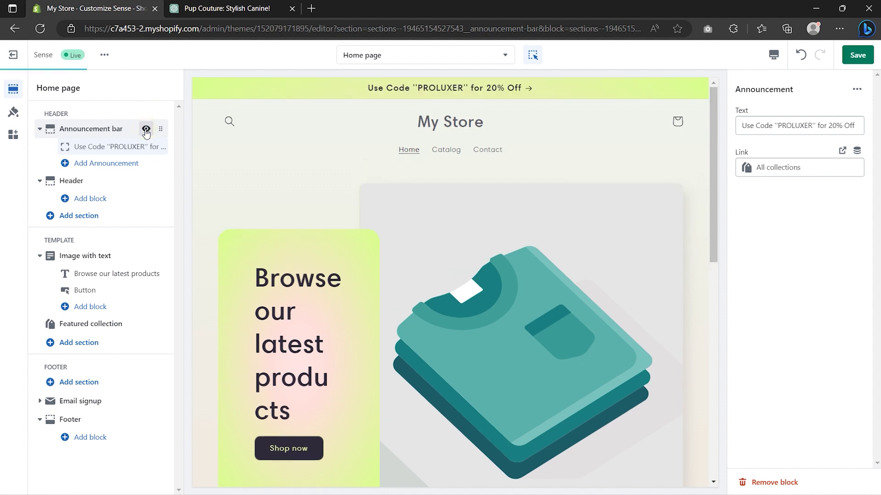
left_click(93, 181)
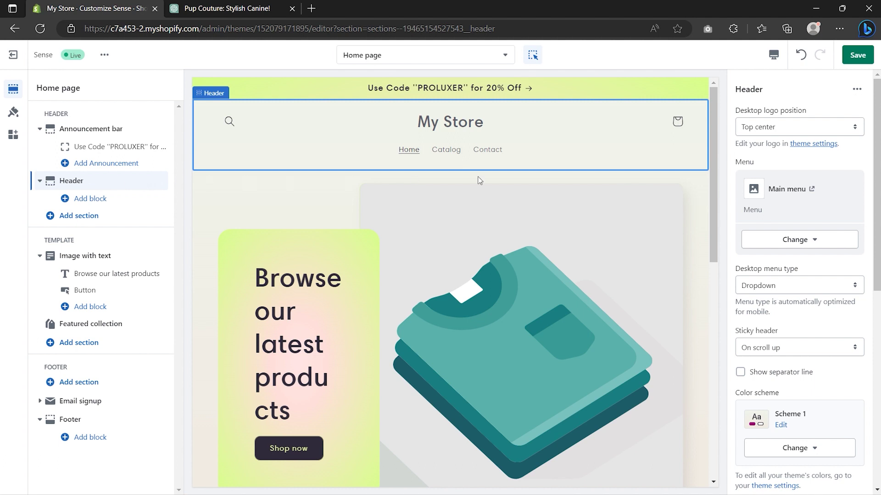
left_click(809, 129)
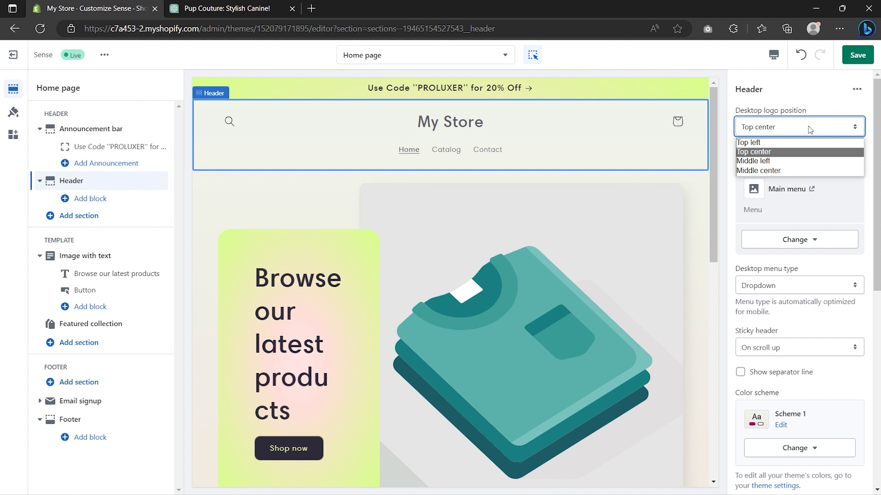
Step: Keep the logo at Top center, upload Ralytics as the store logo, and widen it to 130px
left_click(810, 153)
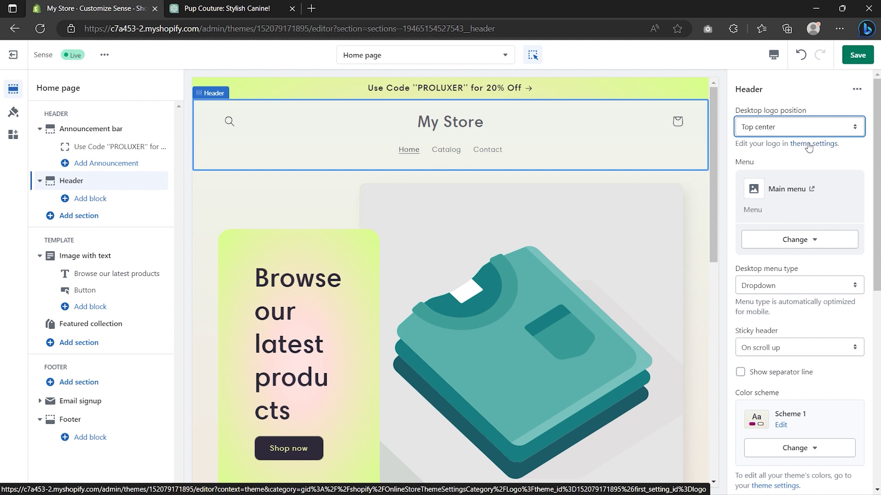
left_click(808, 144)
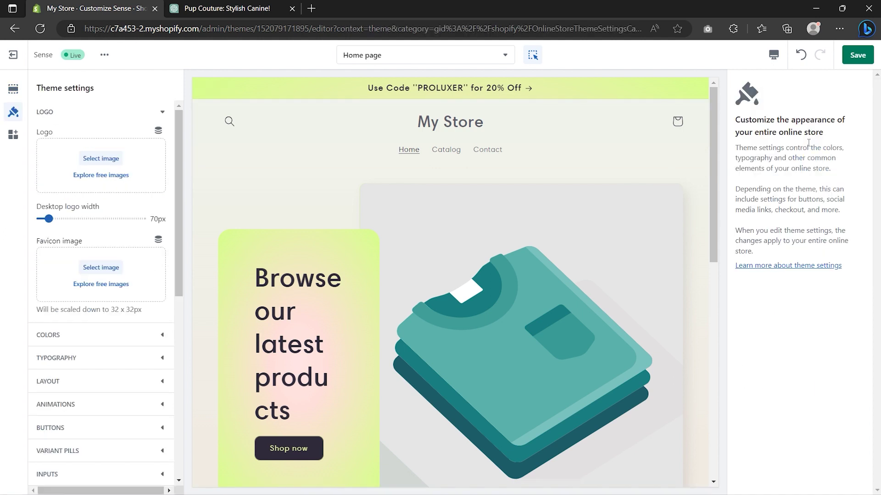
left_click(98, 164)
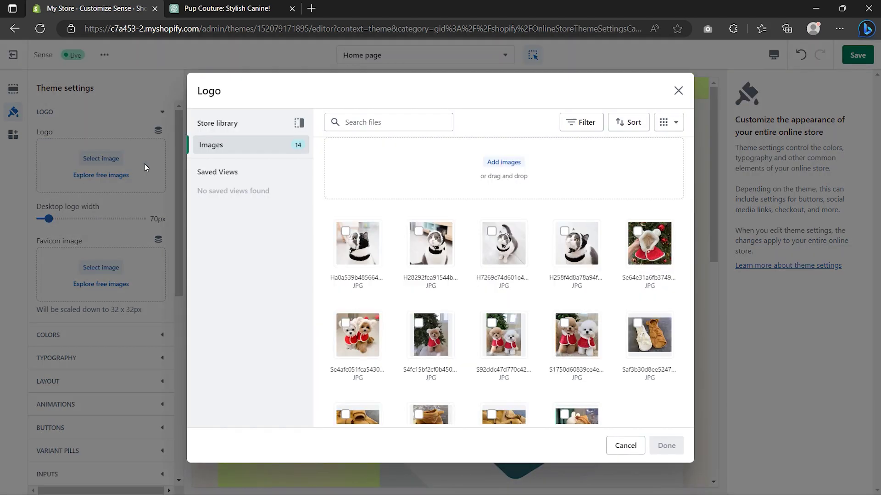
left_click_drag(96, 163, 504, 172)
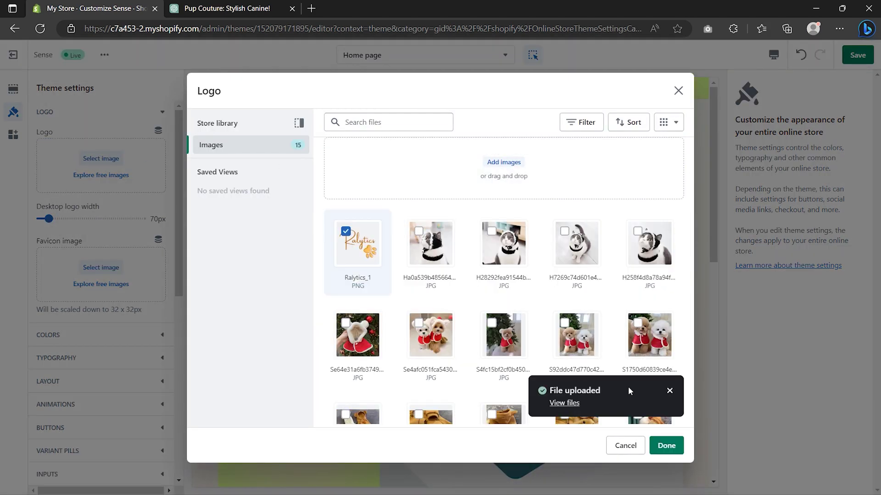
left_click(667, 445)
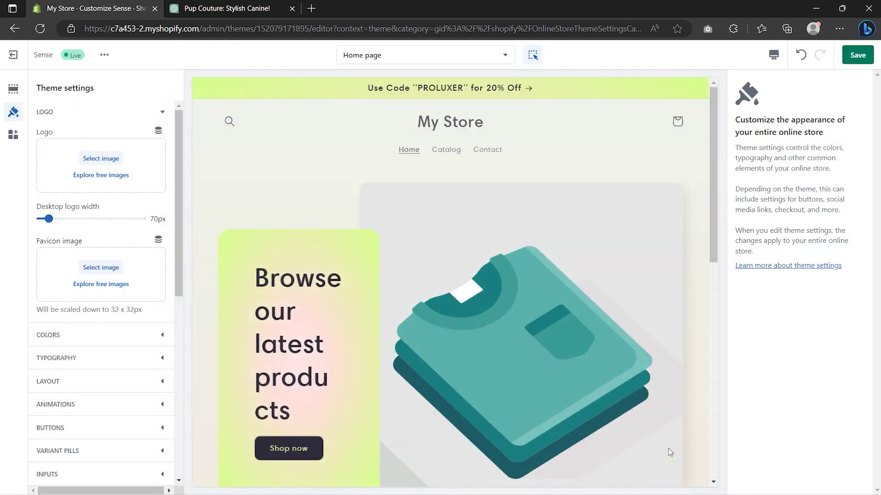
left_click_drag(49, 319, 71, 319)
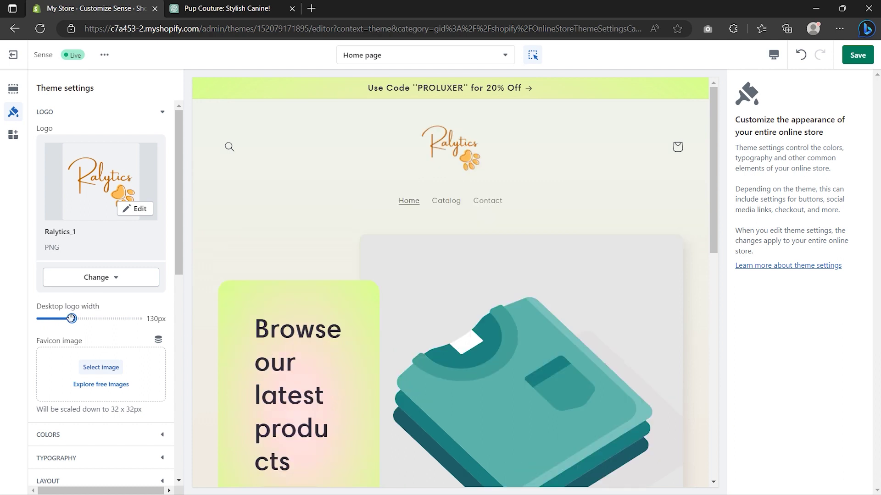
left_click(16, 90)
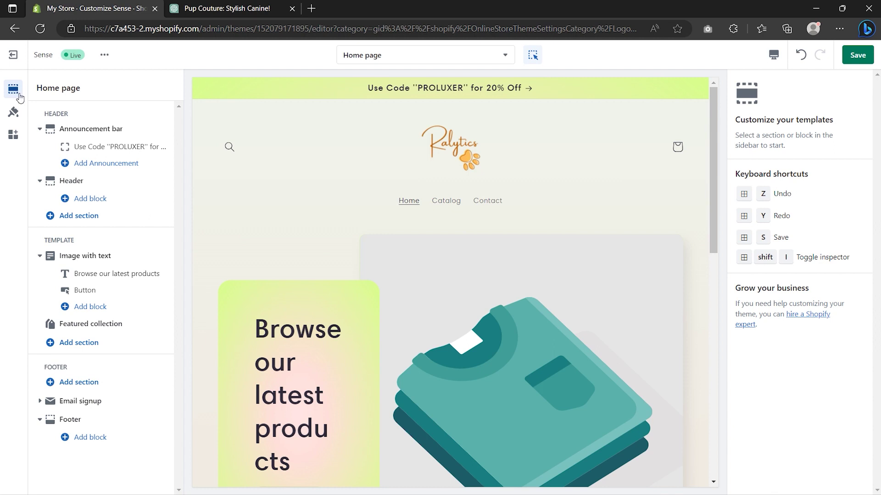
Step: Assign New main menu (Home, Cat's, Dog's, Contact) to the Header section
left_click(82, 184)
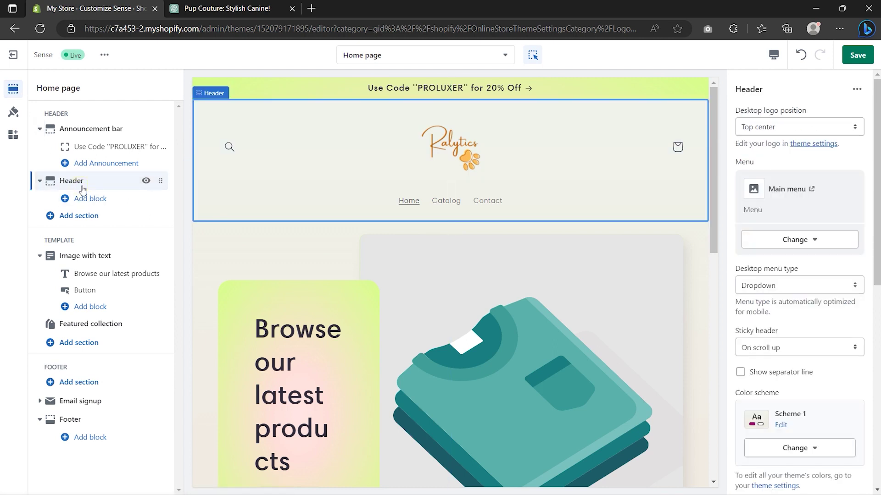
left_click(814, 243)
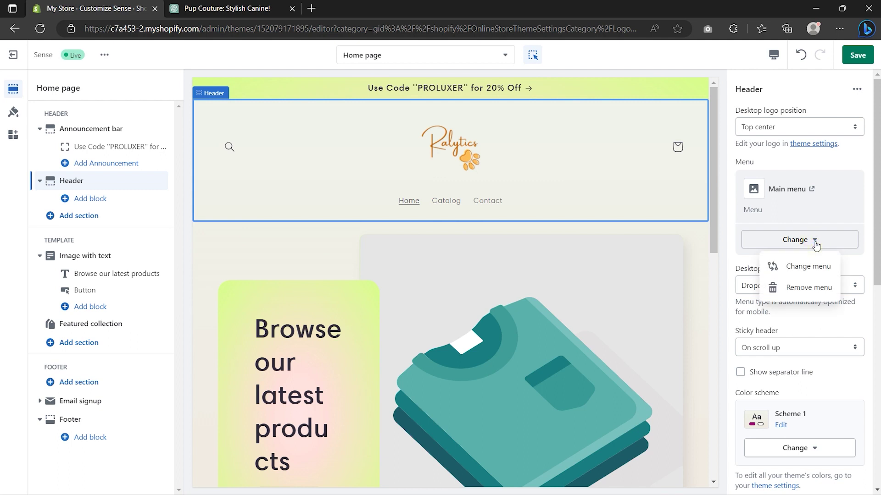
left_click(816, 267)
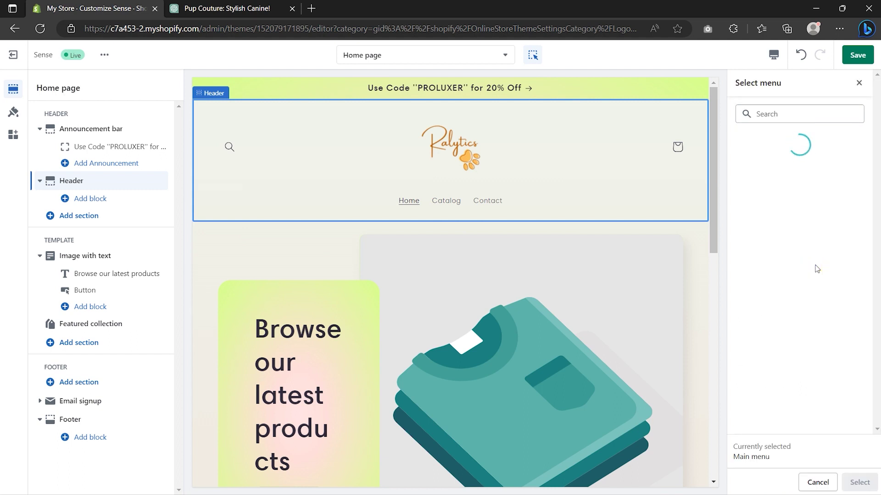
left_click(798, 239)
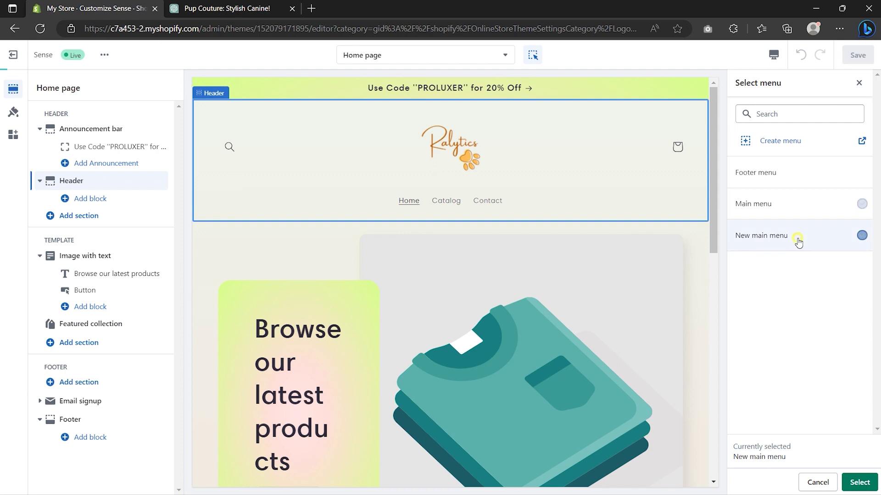
left_click(870, 482)
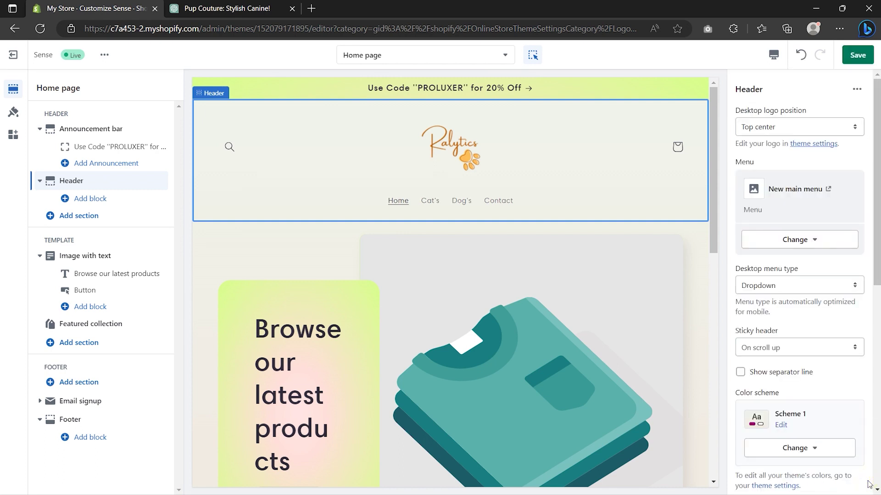
scroll(870, 484, "down", 7)
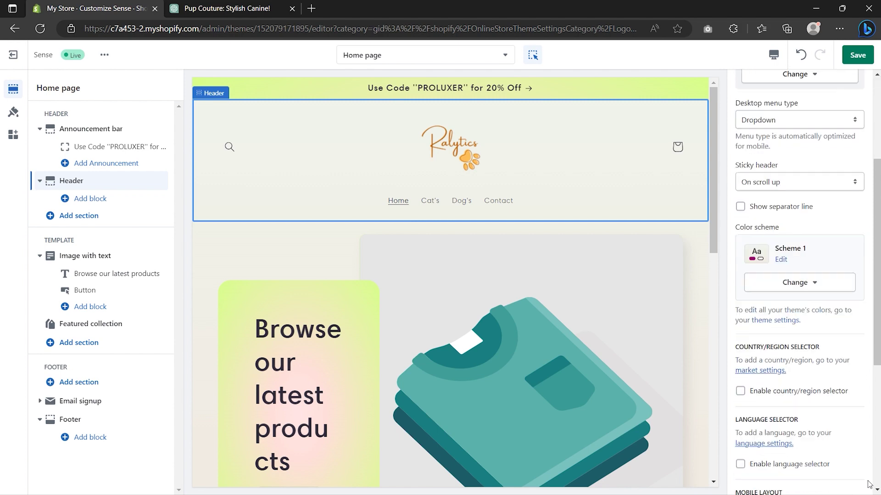
scroll(868, 484, "down", 3)
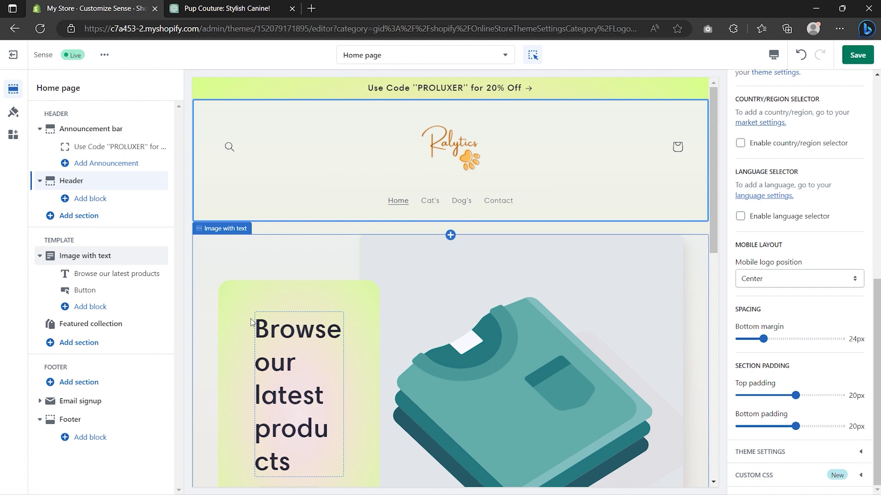
left_click(97, 259)
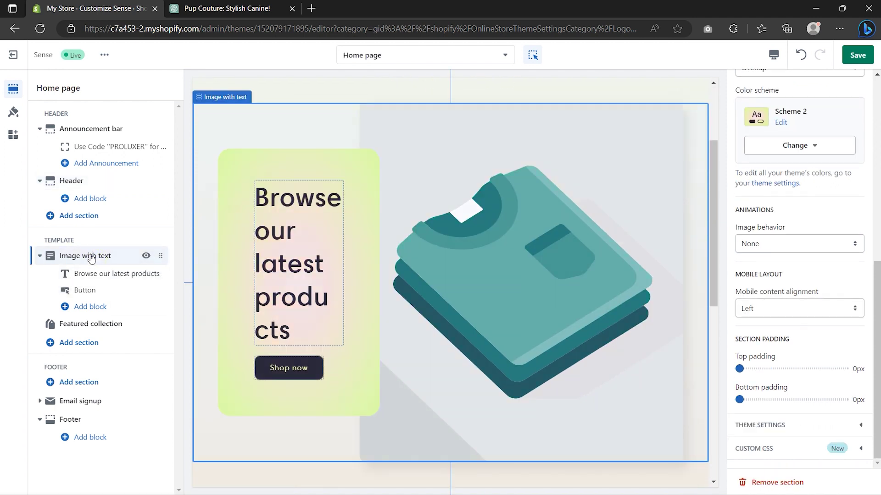
Step: Make the section heading Small and change it to 'Introducing New Clothing Lines'
left_click(94, 273)
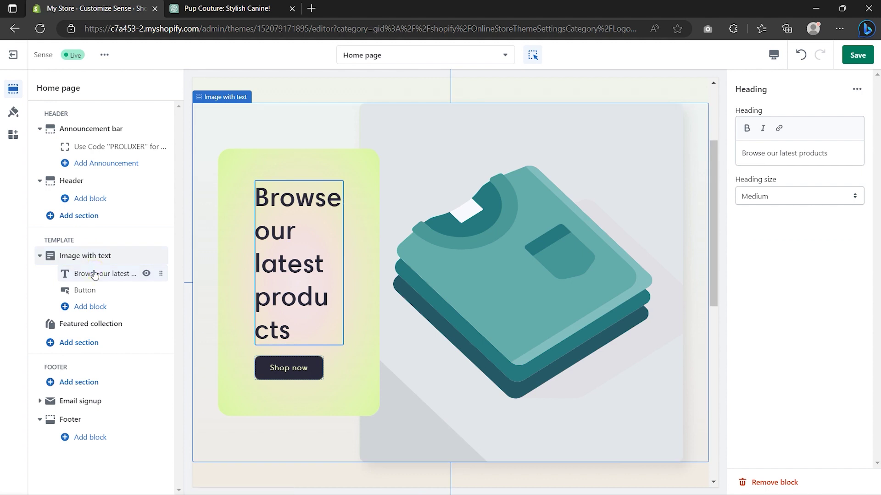
left_click(772, 198)
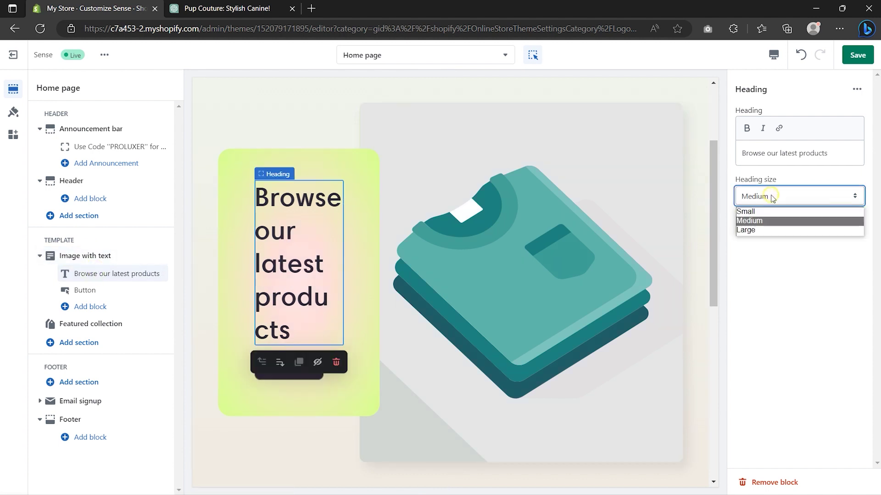
left_click(767, 209)
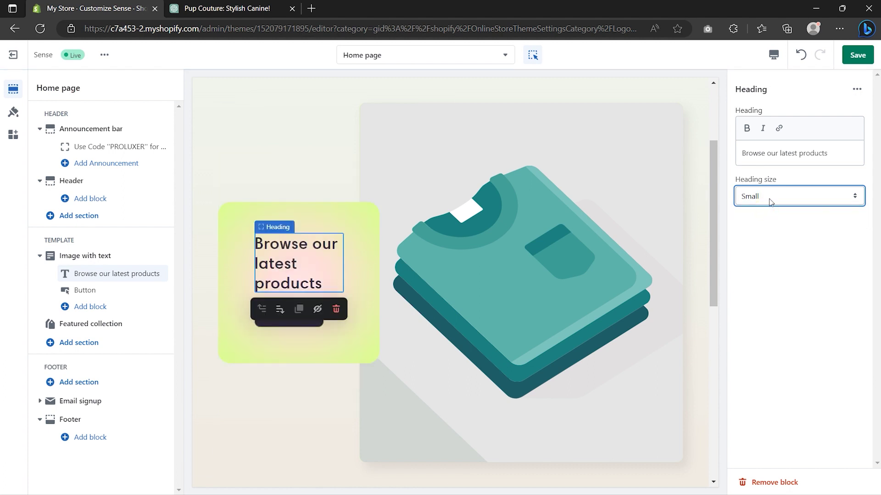
left_click(780, 154)
key("ctrl+a")
type("Introducing New Clothing Lines")
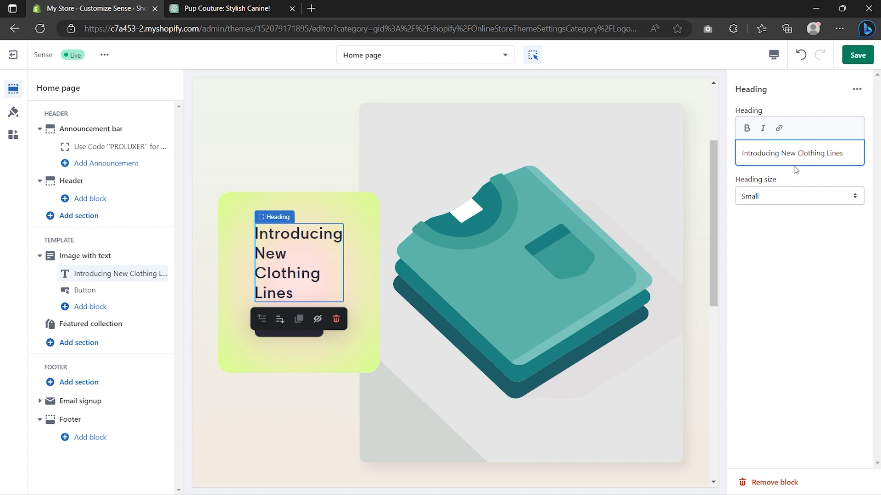
left_click(796, 171)
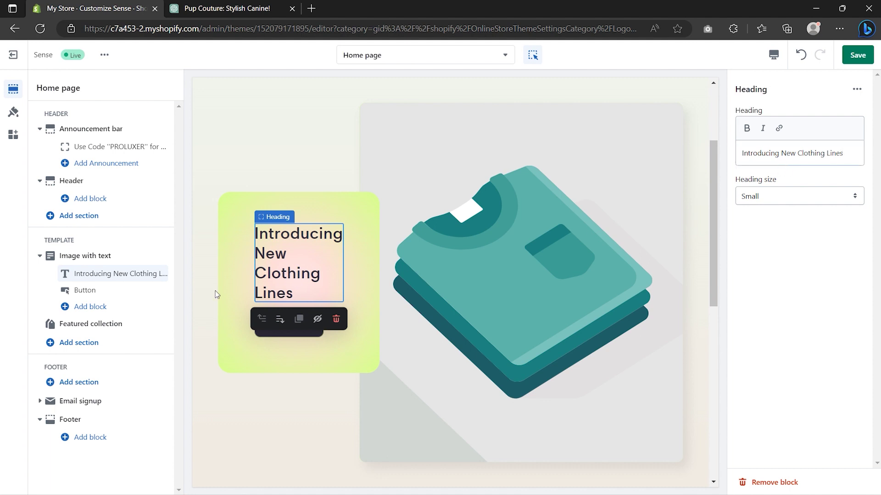
Step: Review the Shop now button's label and link, leaving it pointing to All Products
left_click(90, 293)
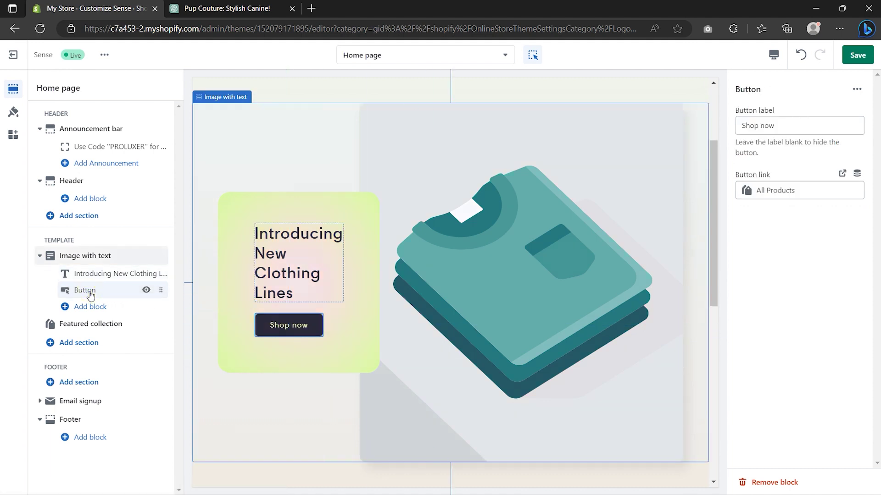
left_click(786, 130)
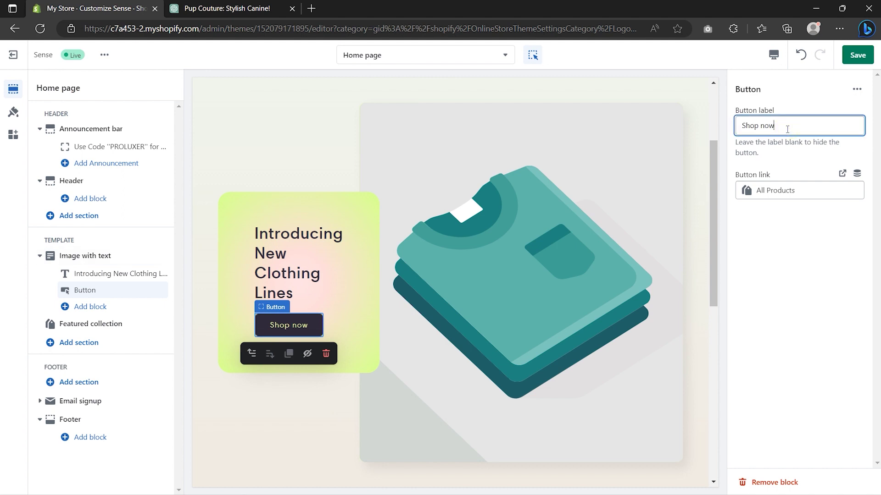
left_click(796, 191)
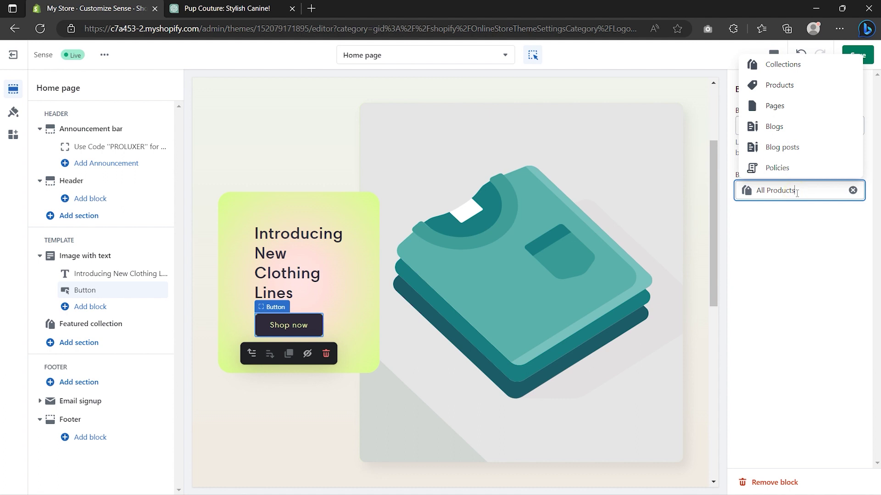
left_click(801, 212)
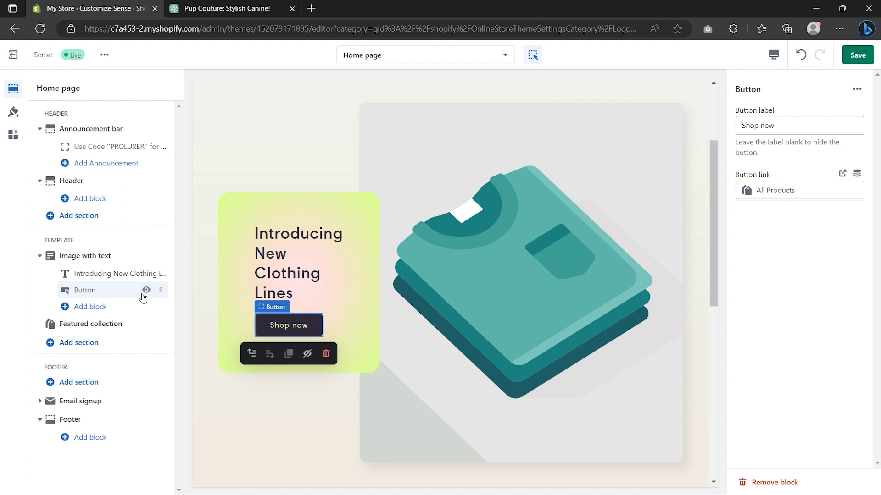
Step: Add a Text block above the Shop now button and delete its second sentence
left_click(67, 310)
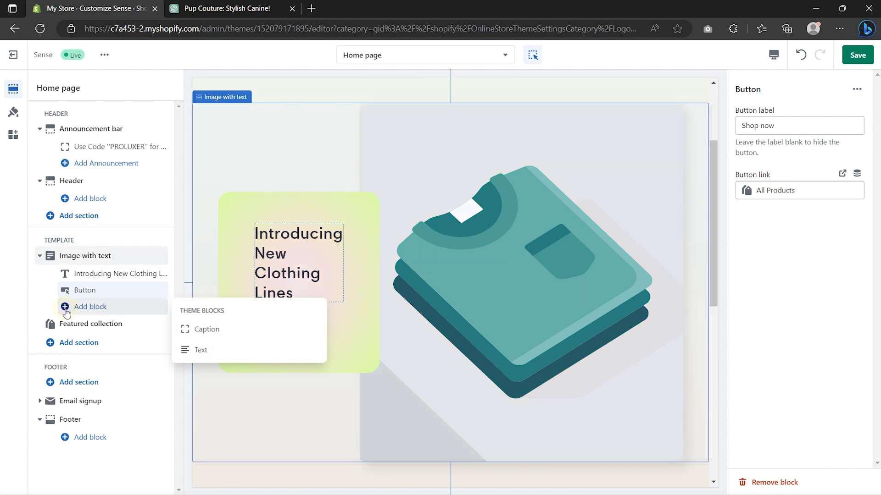
left_click(204, 352)
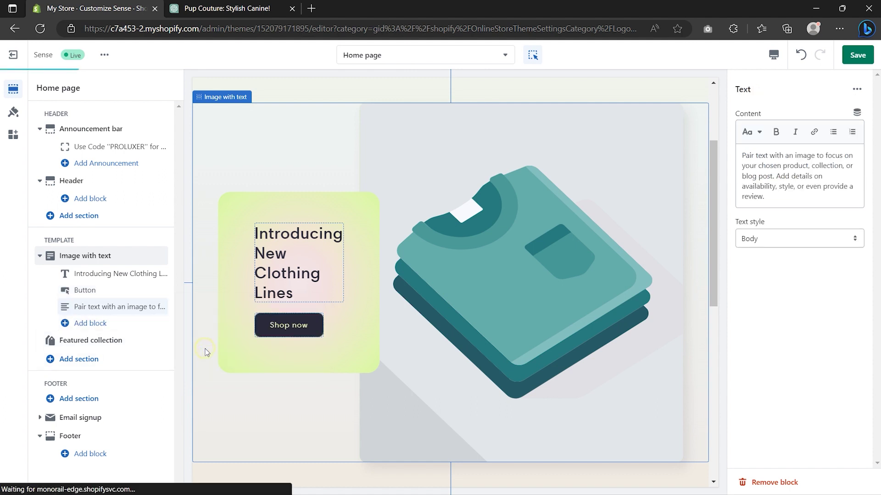
left_click_drag(161, 306, 157, 289)
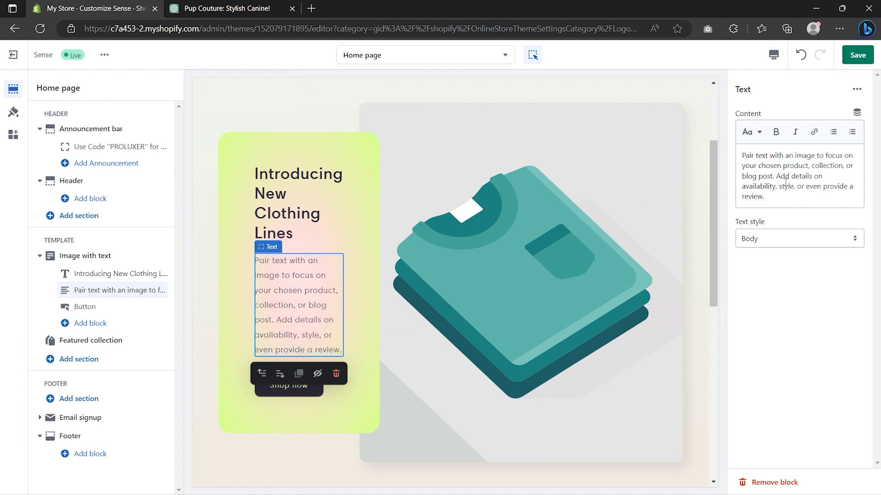
left_click_drag(778, 197, 775, 176)
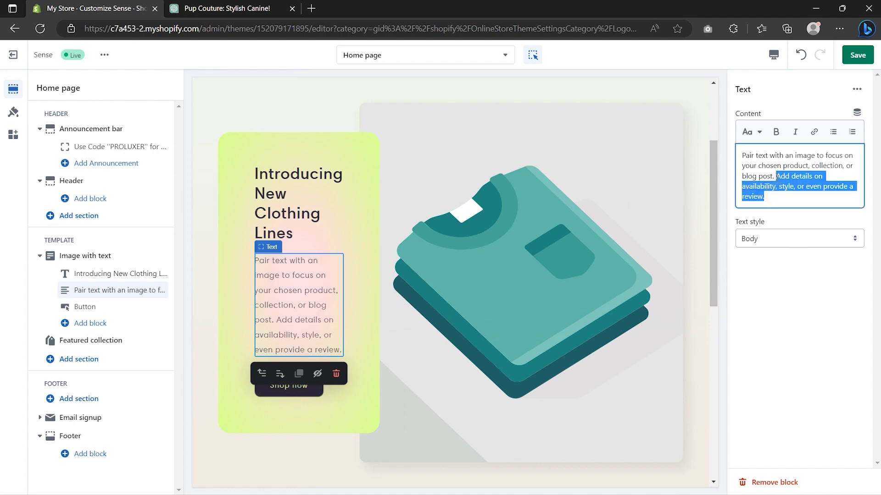
key("BackSpace")
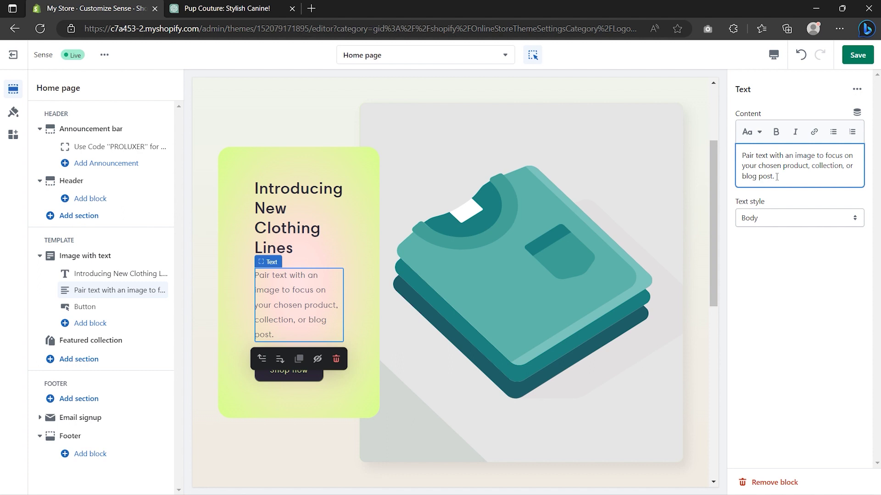
Step: Set the new text to the Subtitle style and return to the Image with text settings
left_click(781, 218)
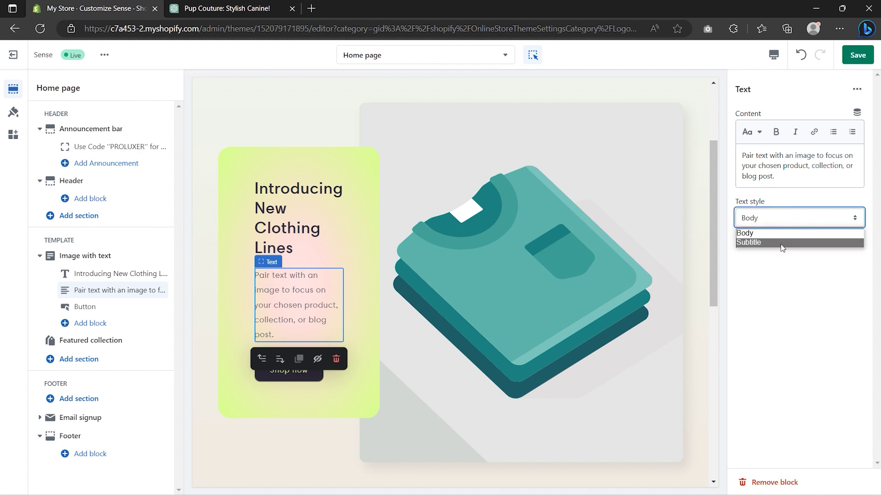
left_click(781, 243)
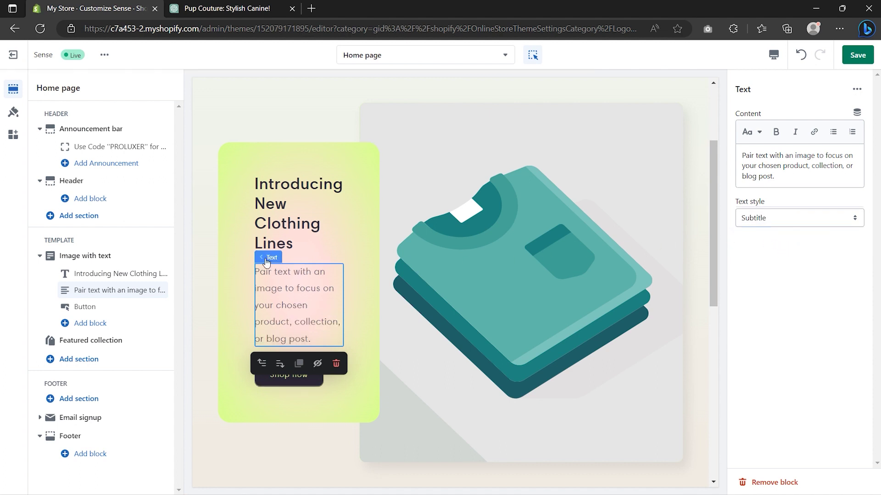
left_click(95, 254)
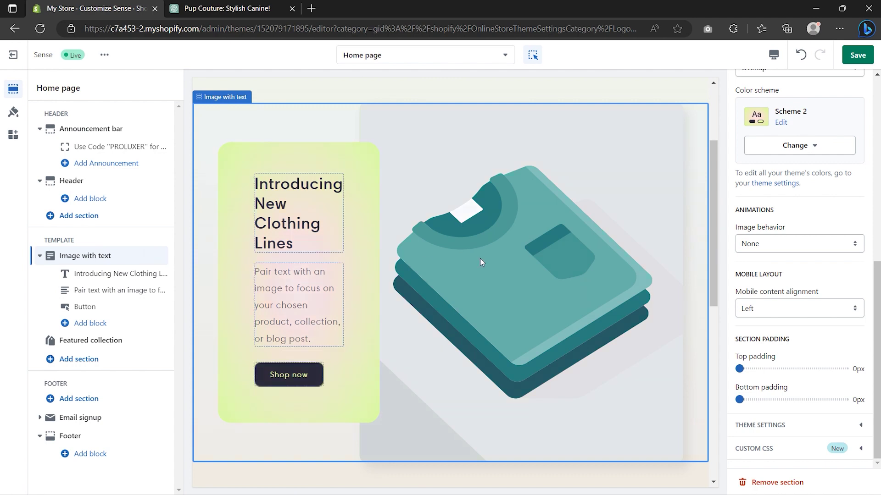
scroll(790, 216, "up", 8)
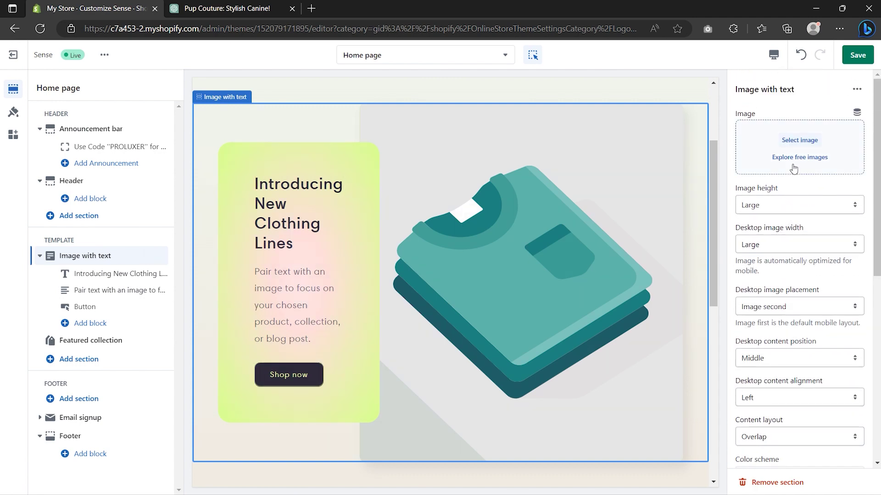
Step: Search free images for 'dogs' and use the golden spaniel with flowers photo
left_click(799, 140)
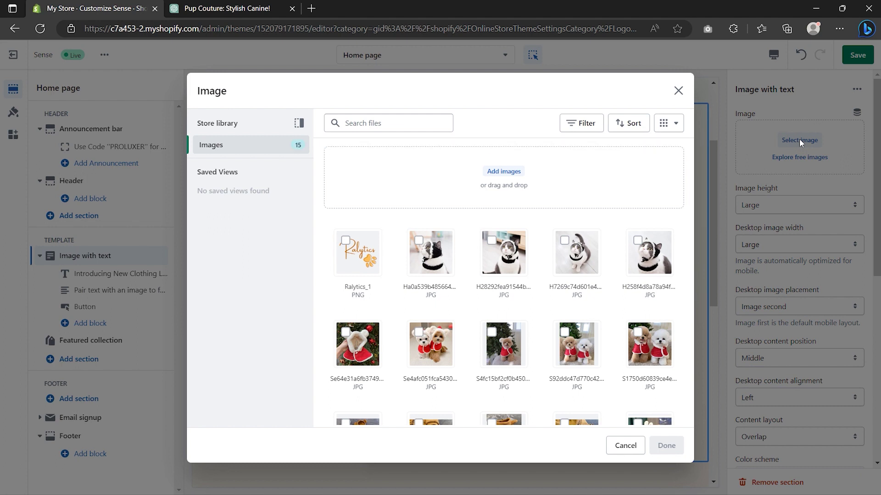
left_click(678, 91)
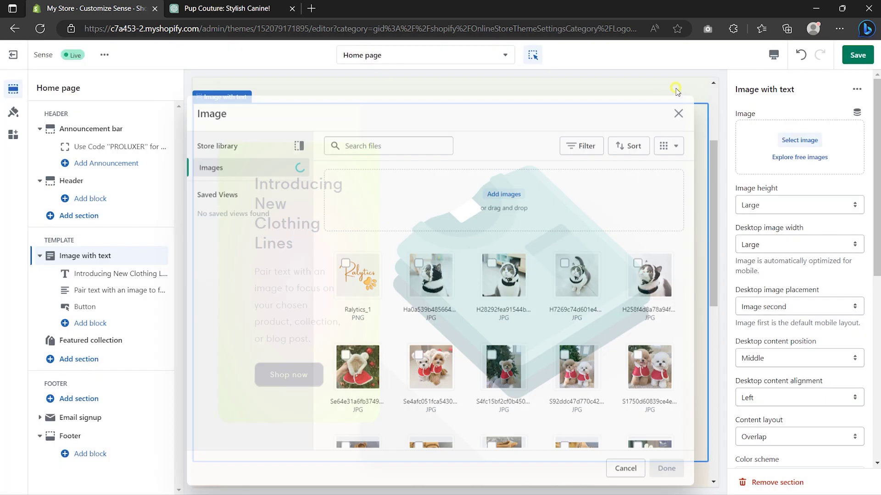
left_click(799, 157)
left_click(794, 115)
type("dogs")
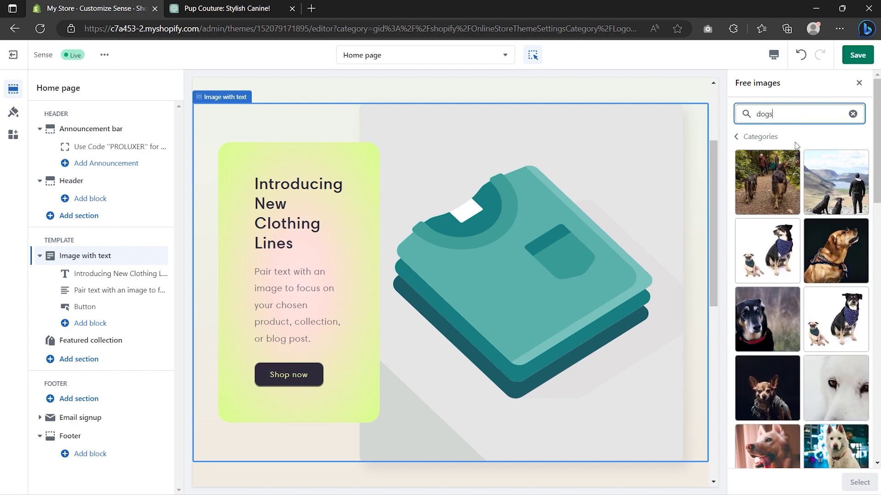
scroll(801, 173, "down", 10)
scroll(802, 174, "down", 5)
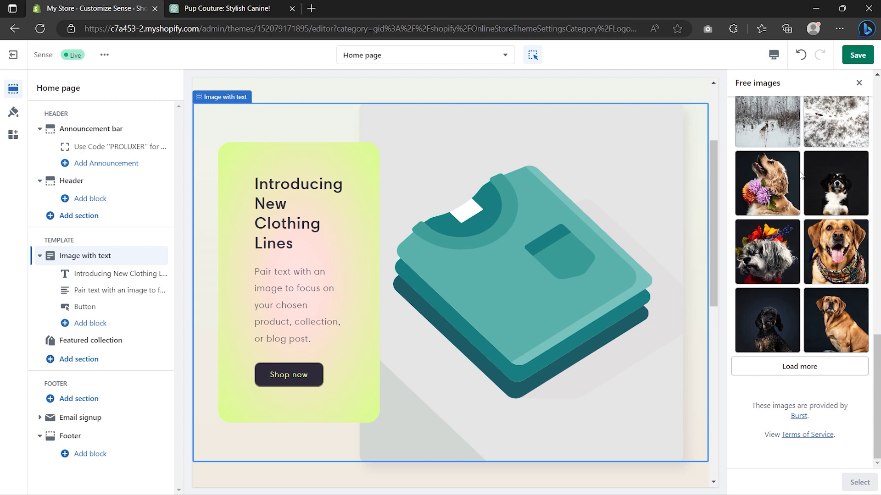
left_click(777, 187)
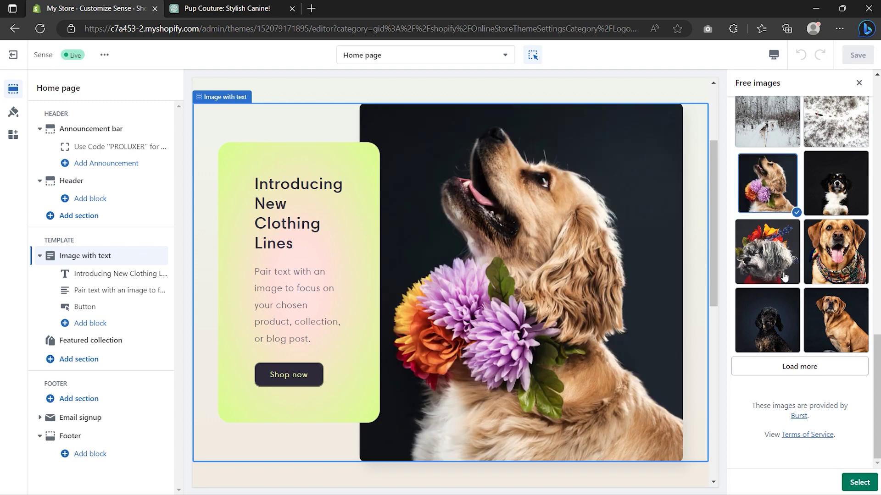
left_click(862, 489)
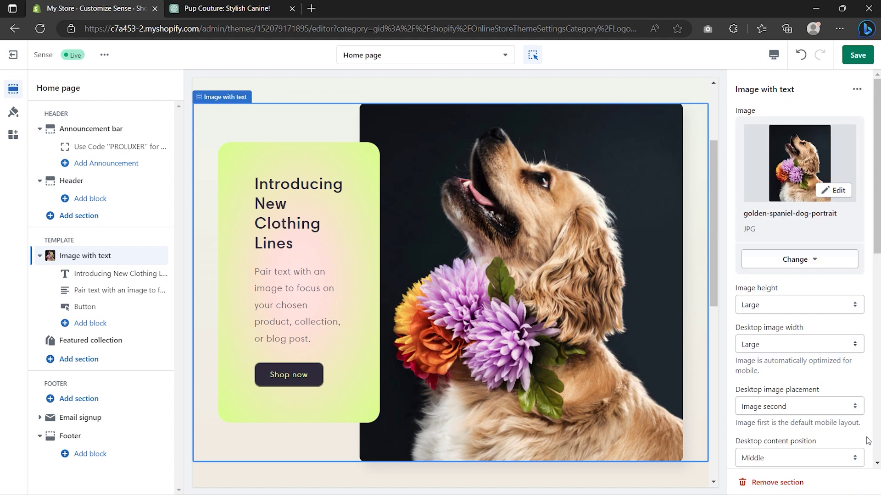
Step: Set the image behavior to Ambient movement
scroll(868, 441, "down", 8)
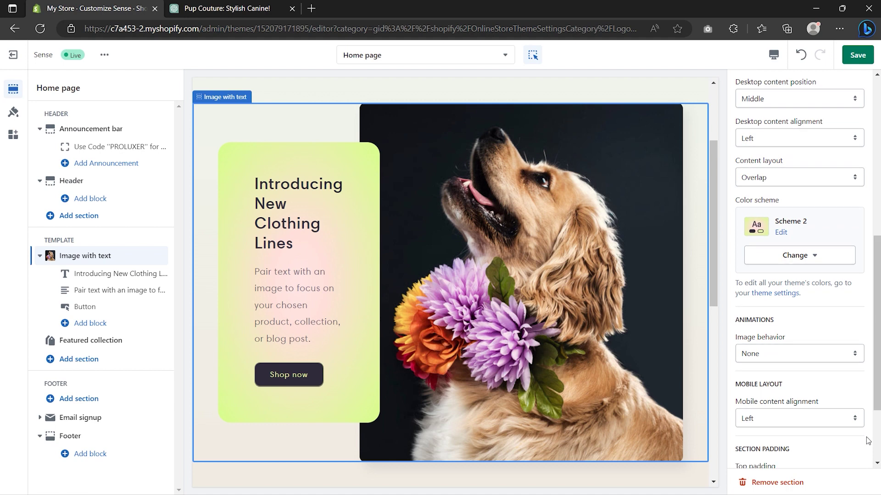
left_click(822, 356)
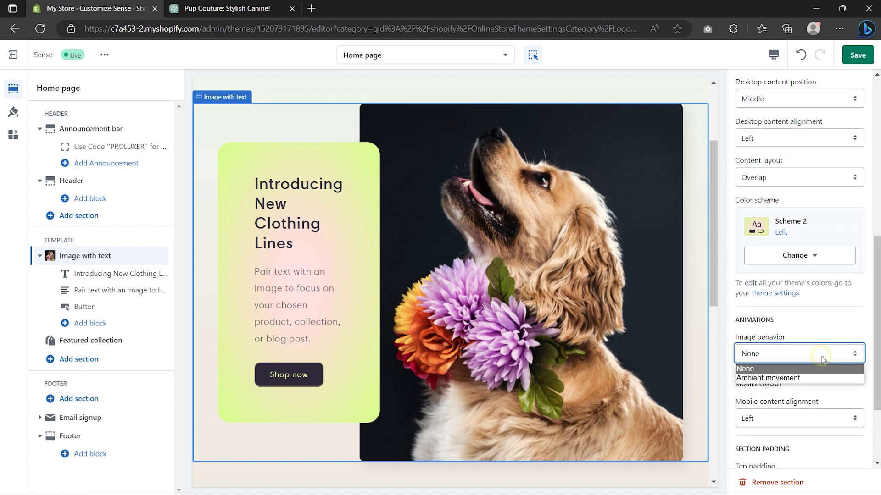
left_click(820, 376)
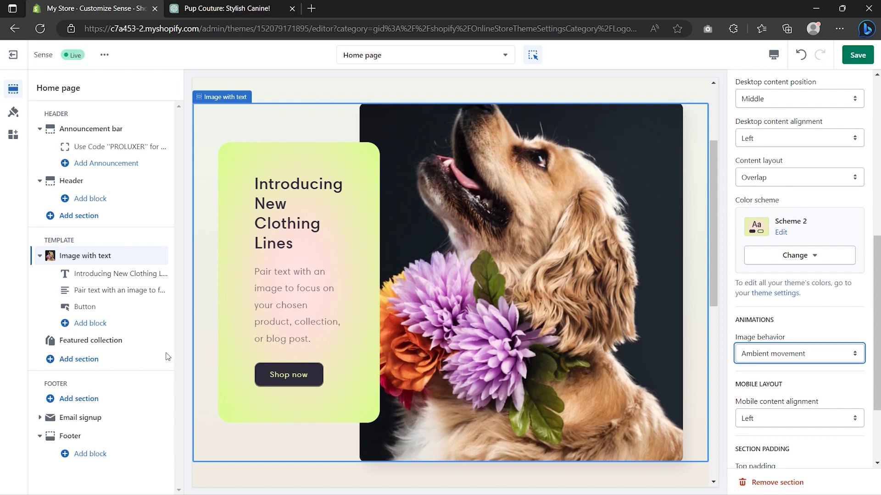
left_click(100, 343)
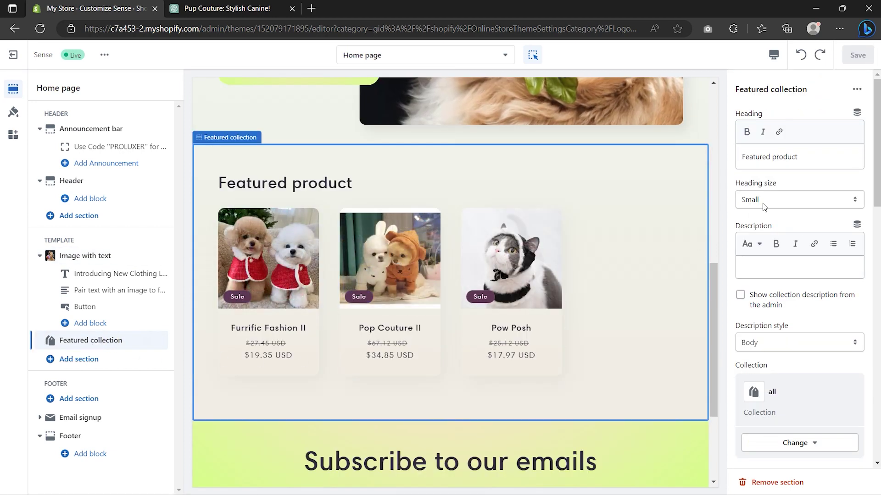
Step: Rename the Featured collection heading to 'New Arrivals' with Small heading size
left_click(807, 158)
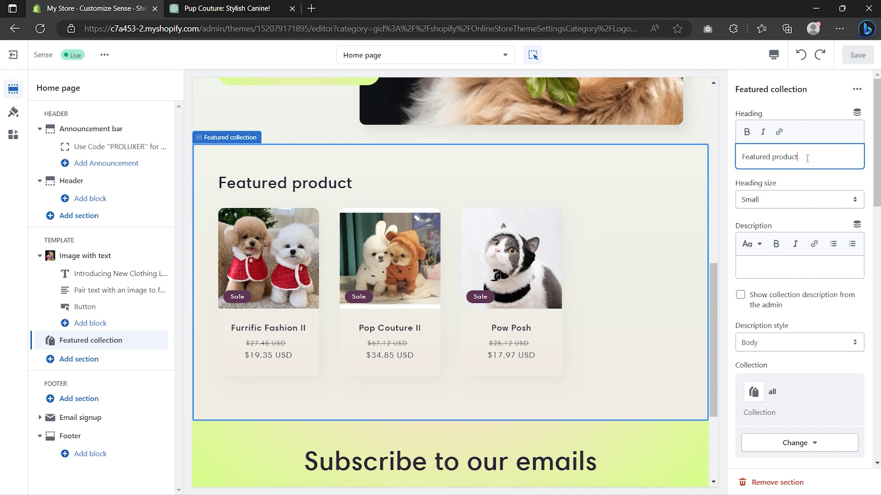
key("ctrl+a")
type("New Arrivals")
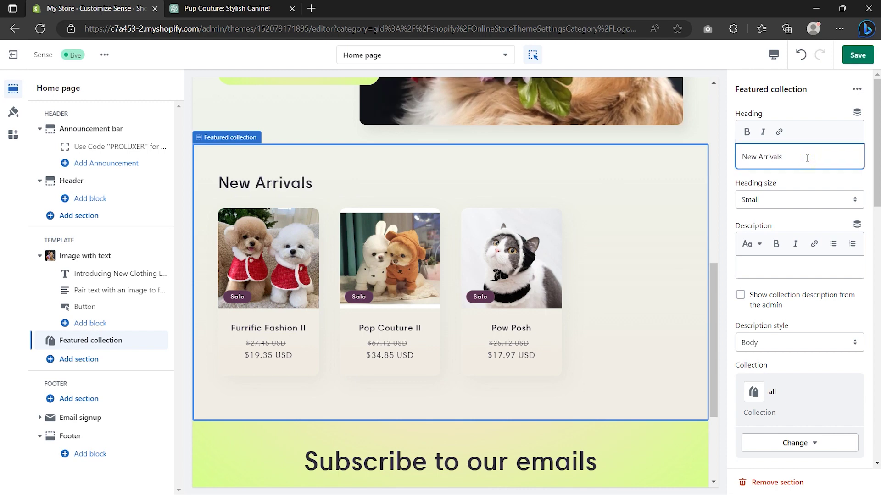
left_click(803, 198)
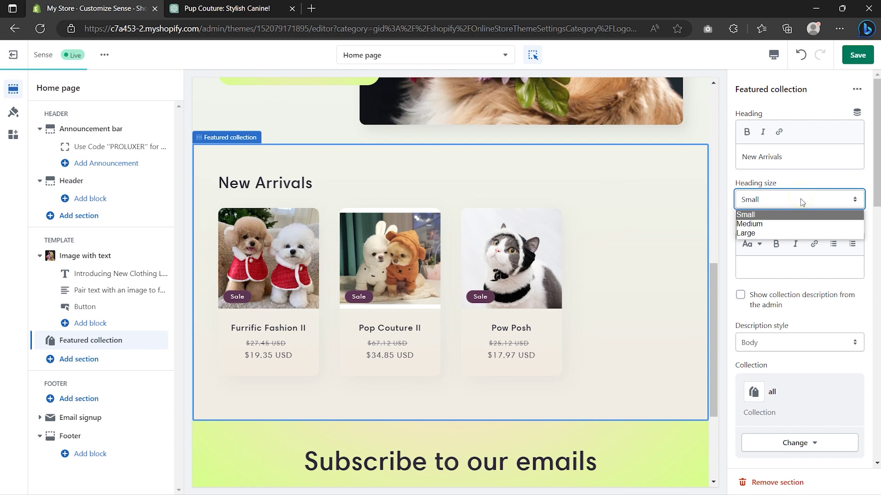
left_click(799, 215)
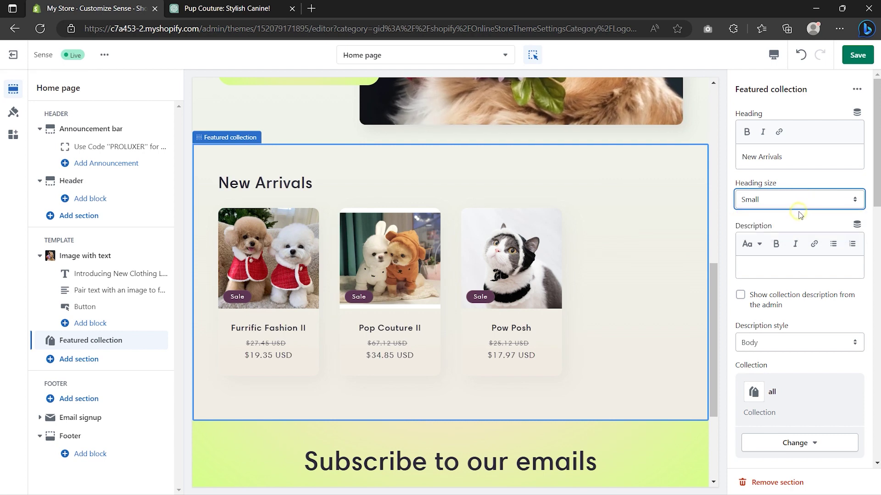
Step: Feature the New Arrival collection in the section
scroll(800, 216, "down", 4)
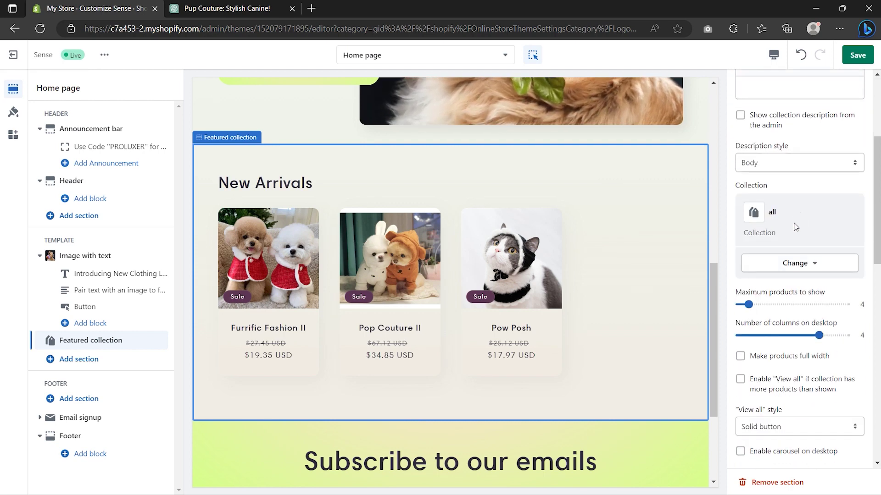
left_click(795, 262)
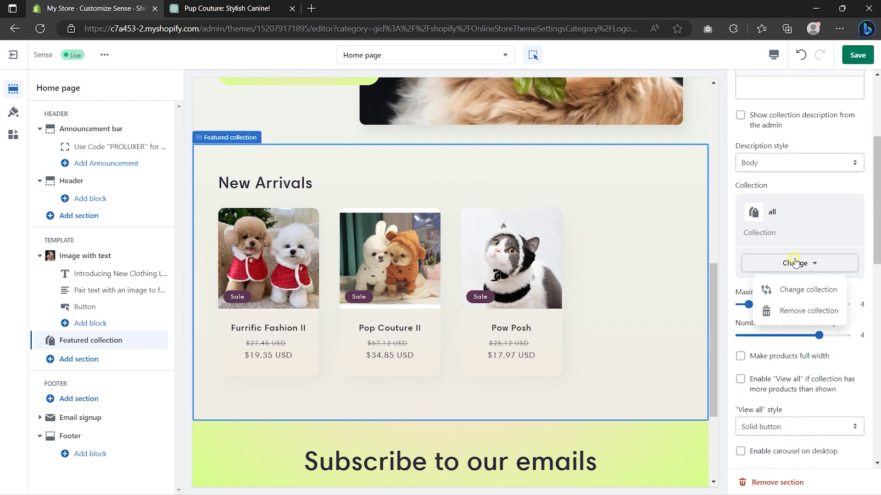
left_click(797, 288)
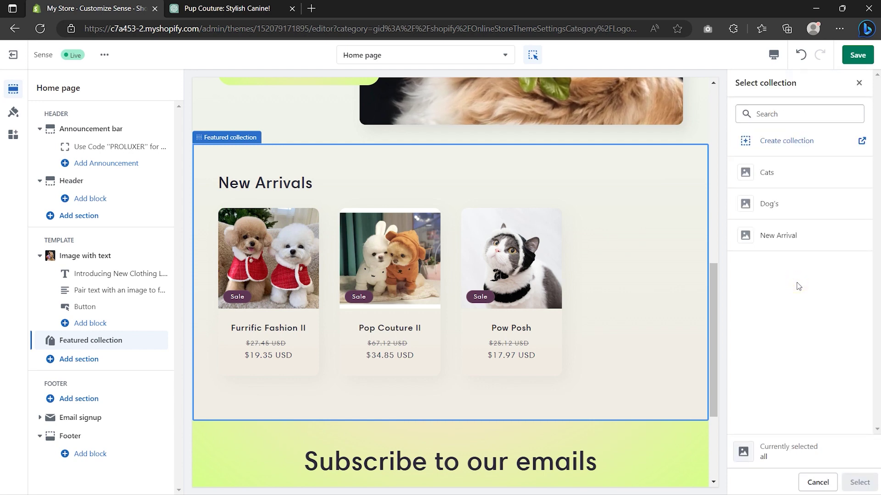
left_click(790, 236)
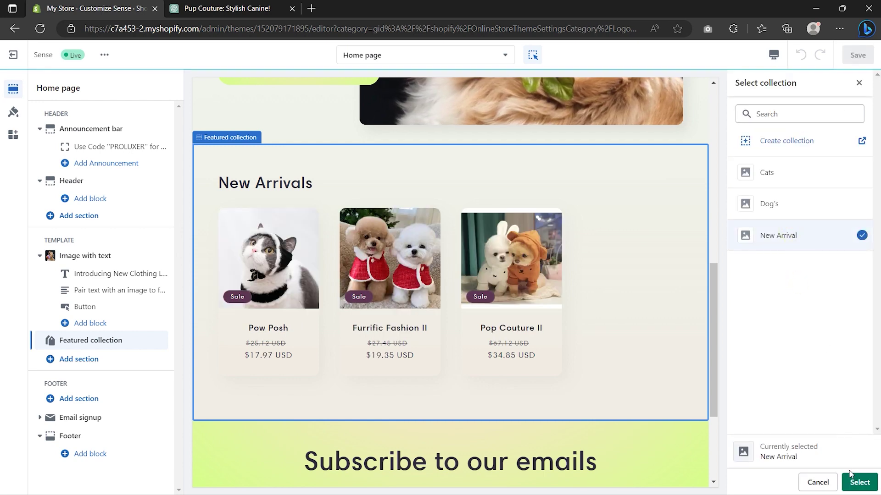
left_click(865, 486)
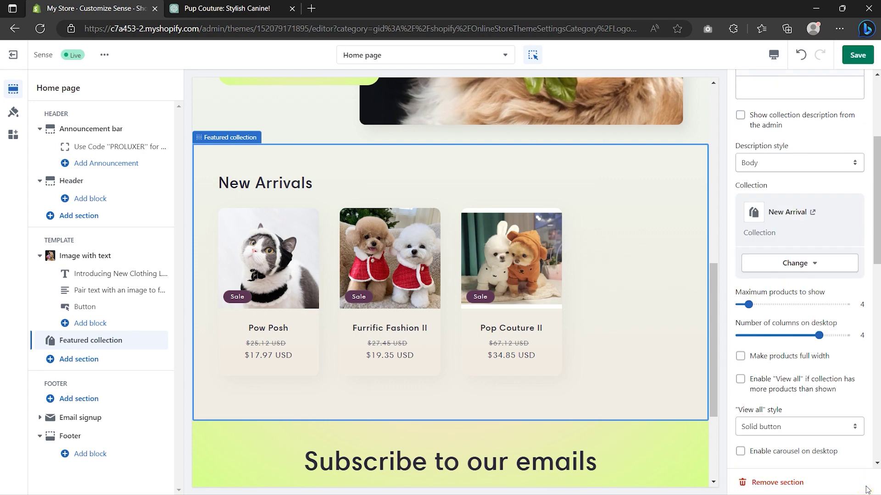
Step: Keep 4 desktop columns, colour Scheme 1 and a Square product image ratio
left_click_drag(819, 333, 792, 334)
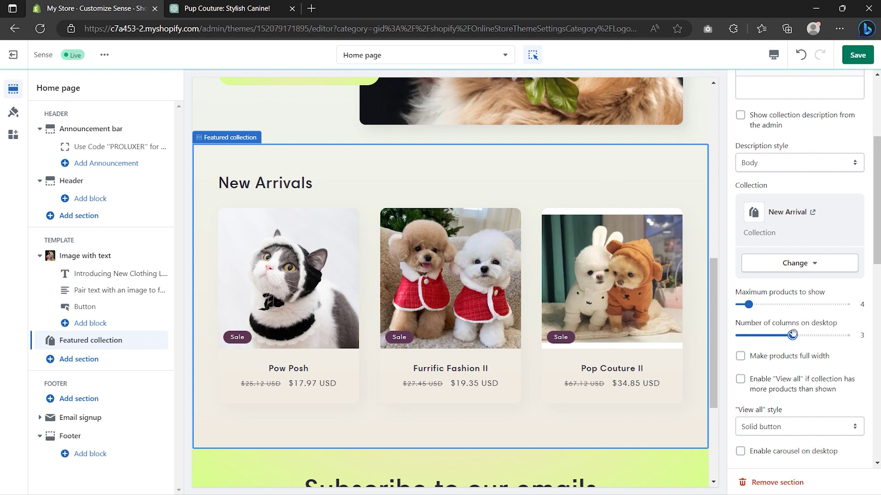
left_click_drag(792, 335, 819, 334)
scroll(811, 340, "down", 1)
scroll(810, 340, "down", 3)
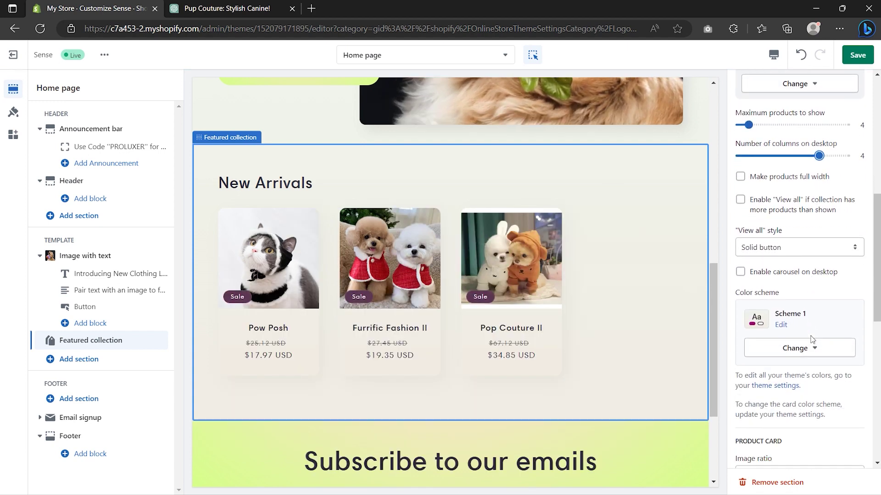
left_click(812, 351)
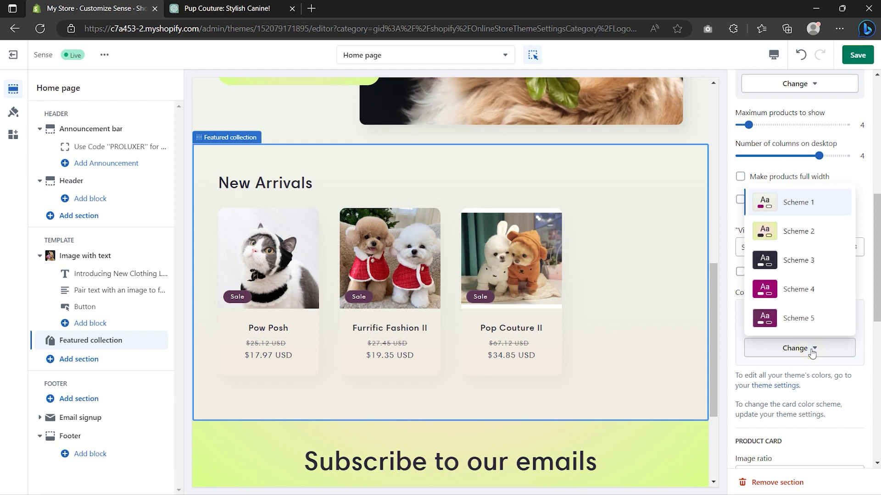
left_click(812, 351)
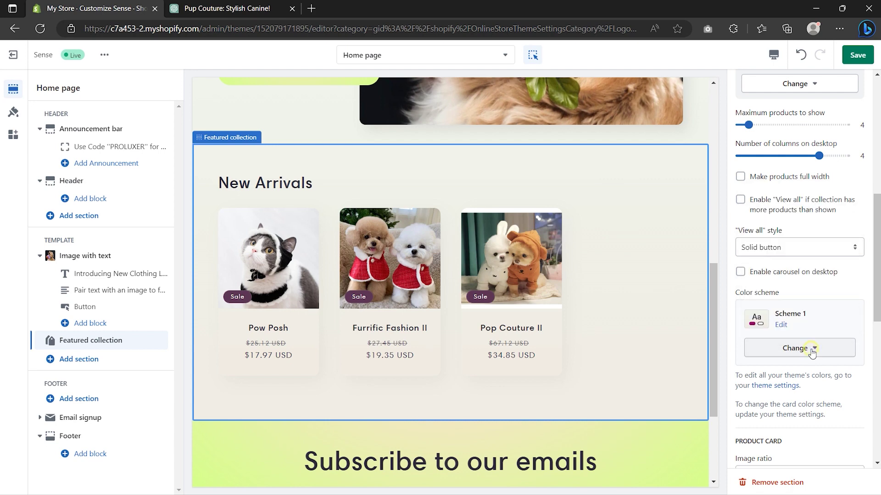
scroll(811, 352, "down", 4)
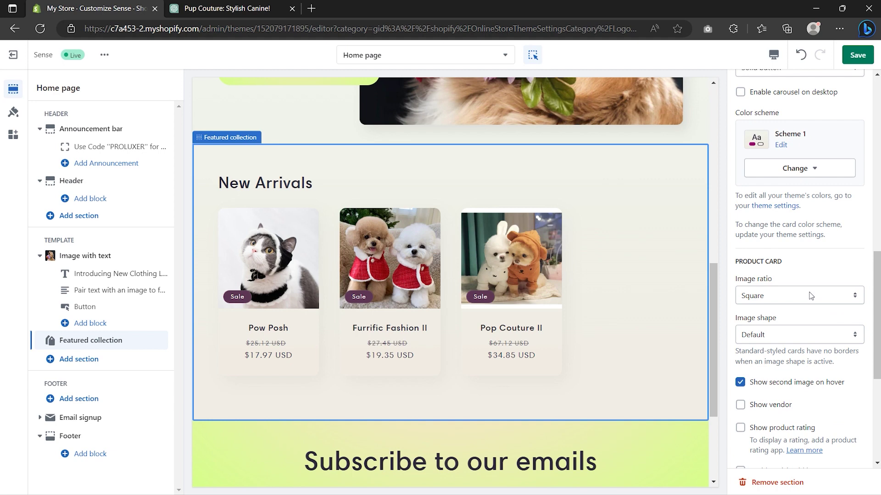
left_click(811, 296)
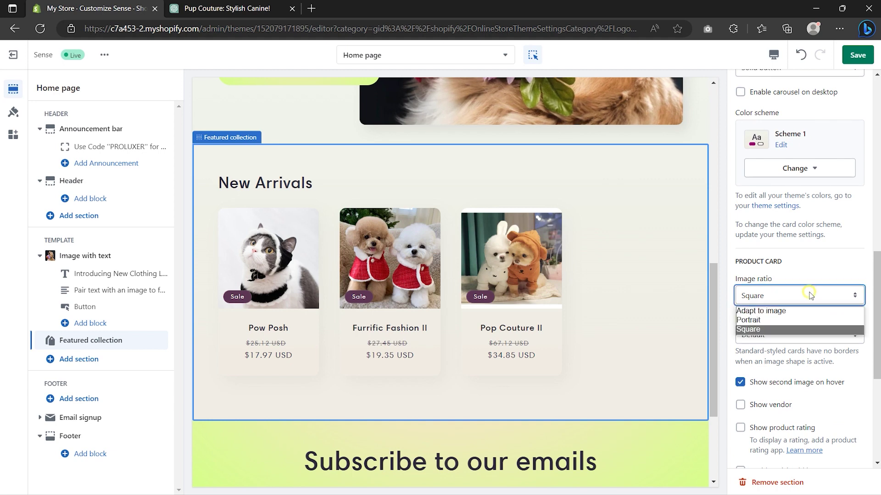
left_click(807, 331)
Step: Switch the theme's product card style to Standard
scroll(807, 336, "down", 5)
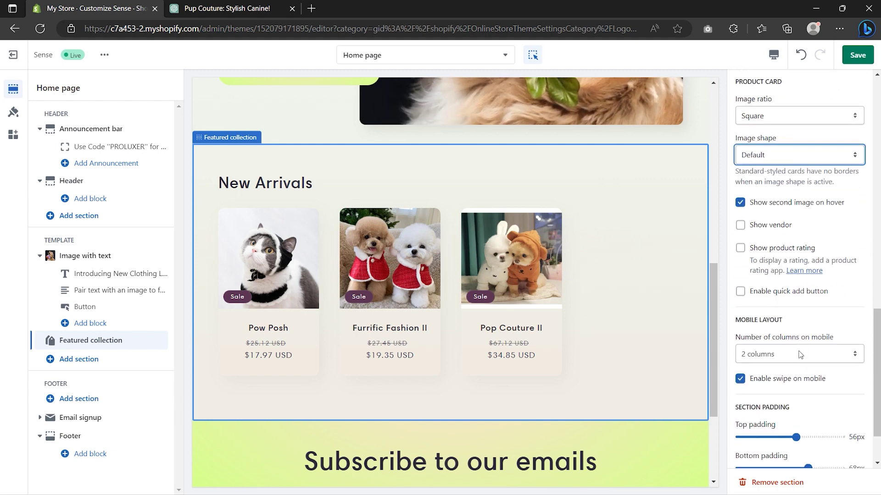
left_click(790, 426)
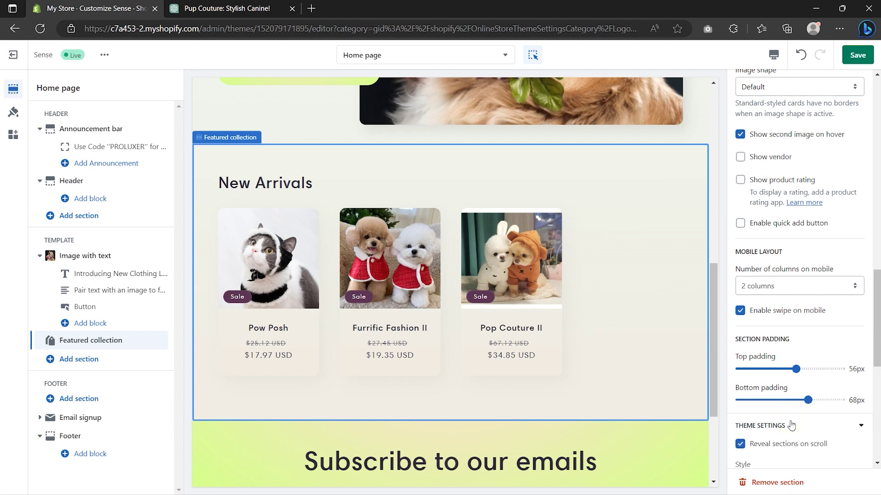
scroll(791, 413, "down", 5)
left_click(787, 246)
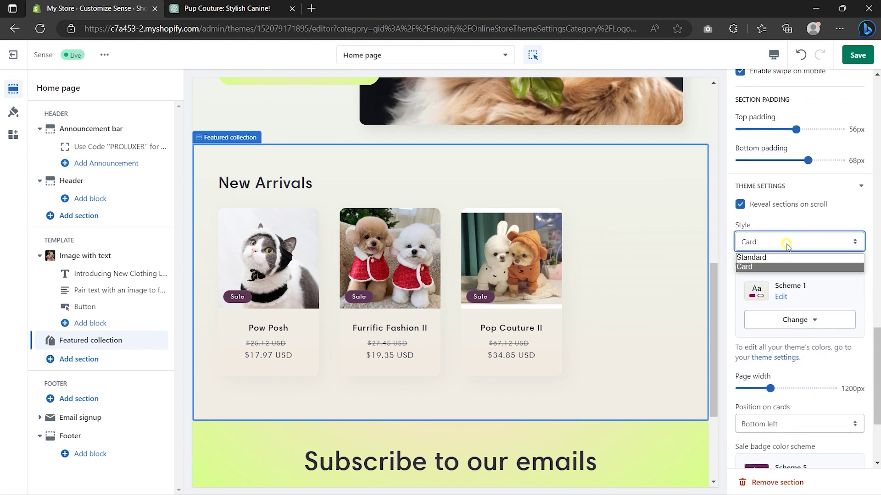
left_click(786, 263)
key("Up")
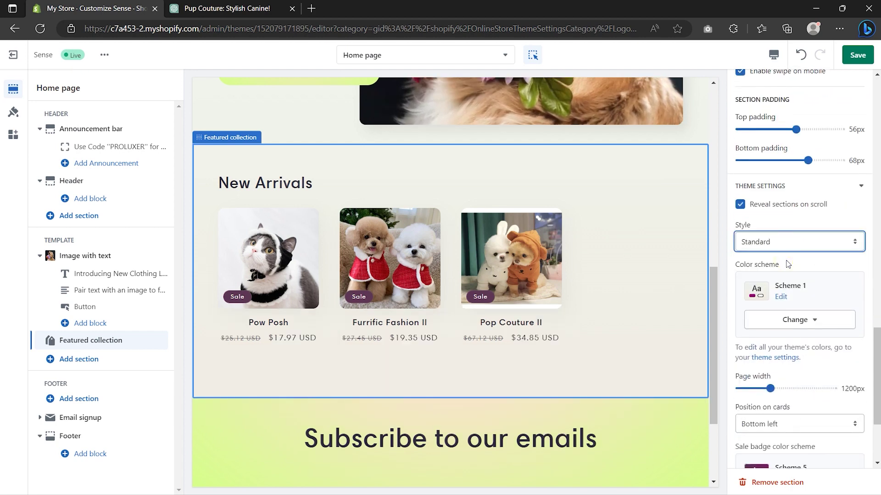
Step: Change the sale badge colour scheme to Scheme 2
scroll(787, 264, "down", 3)
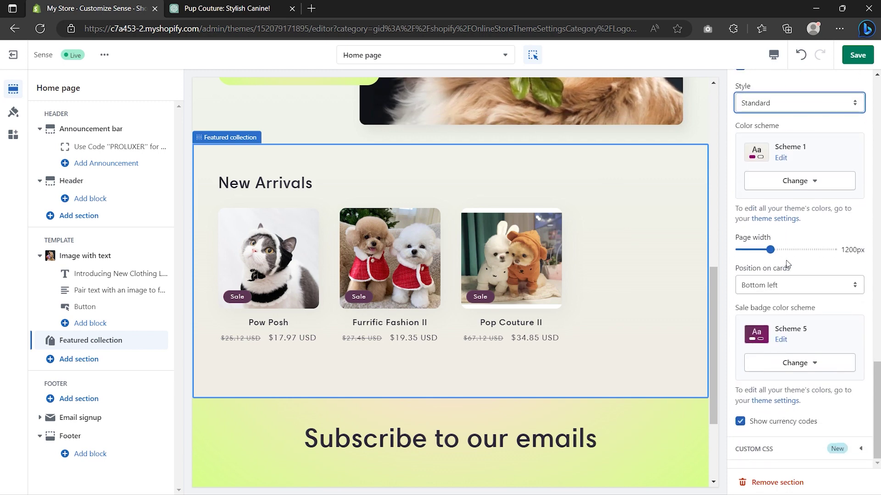
left_click(794, 363)
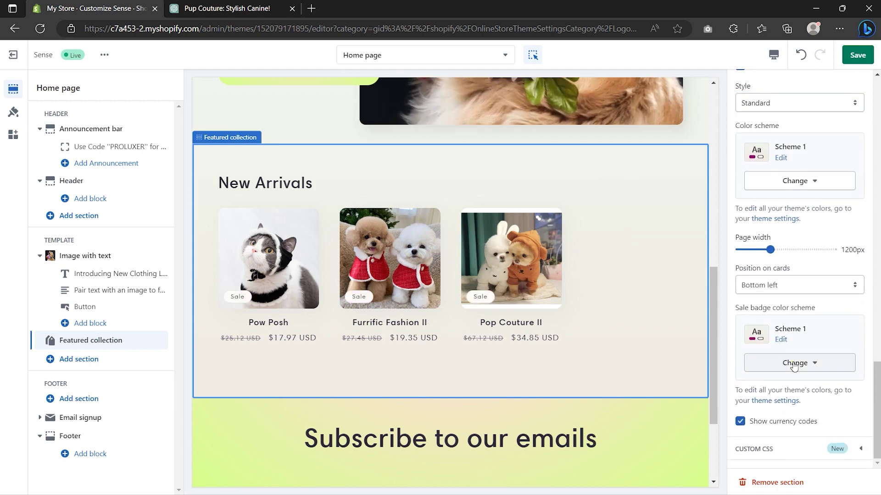
left_click(794, 363)
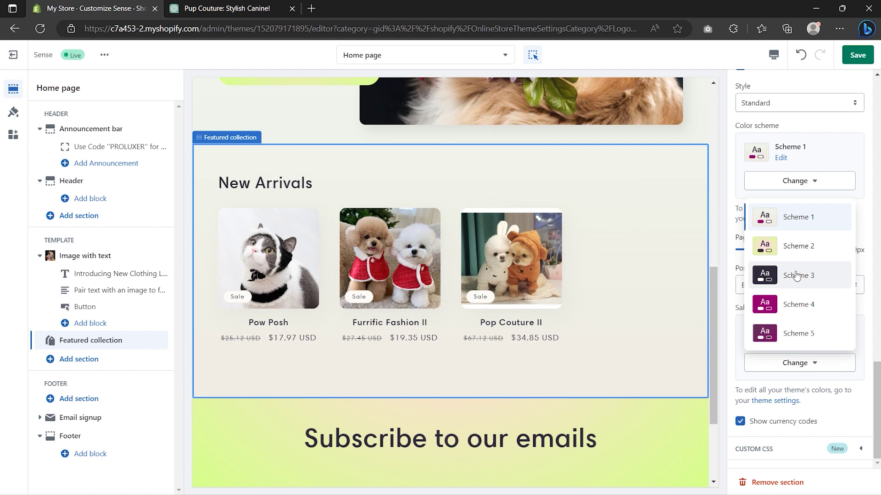
left_click(797, 249)
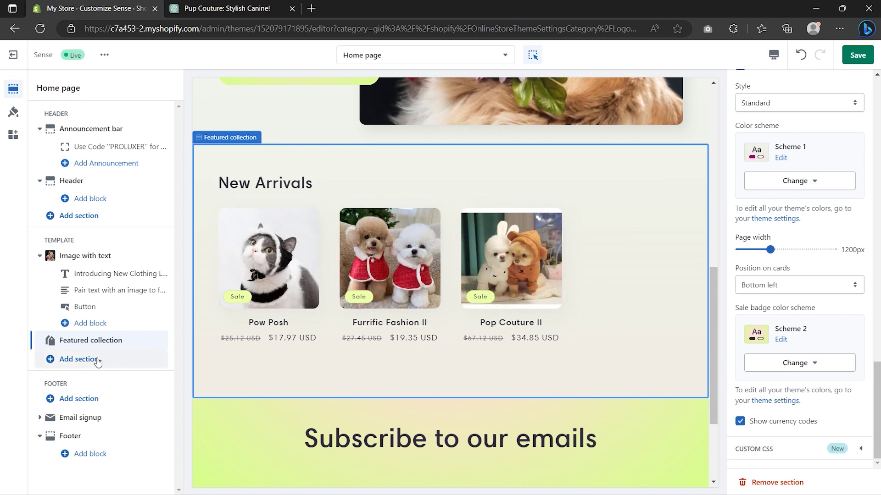
left_click(78, 362)
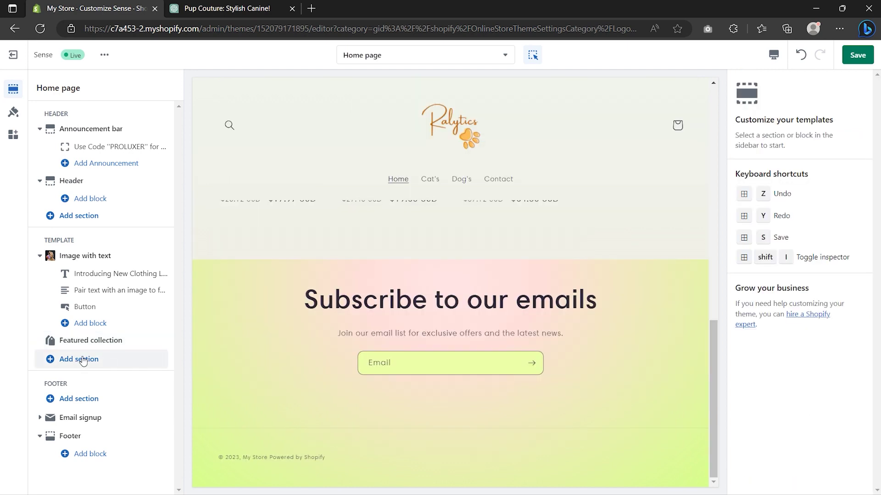
Step: Add a Collection list section and set its first card to Cats
left_click(208, 251)
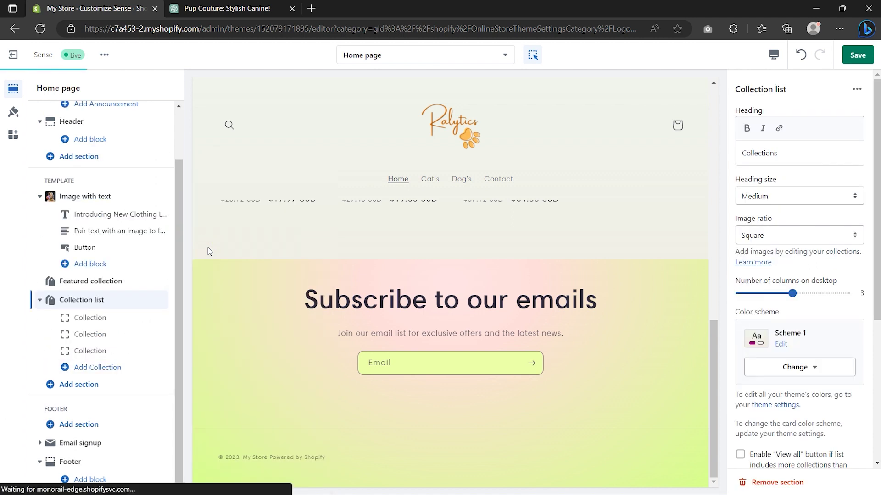
left_click(96, 320)
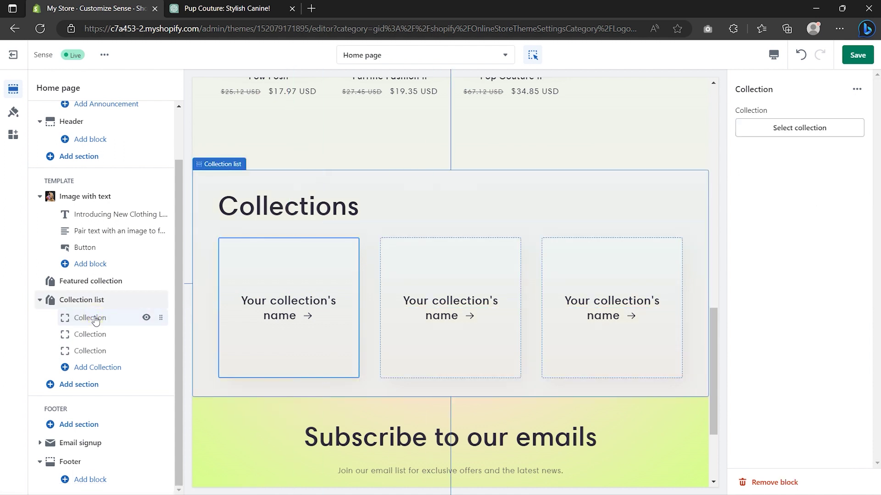
left_click(806, 128)
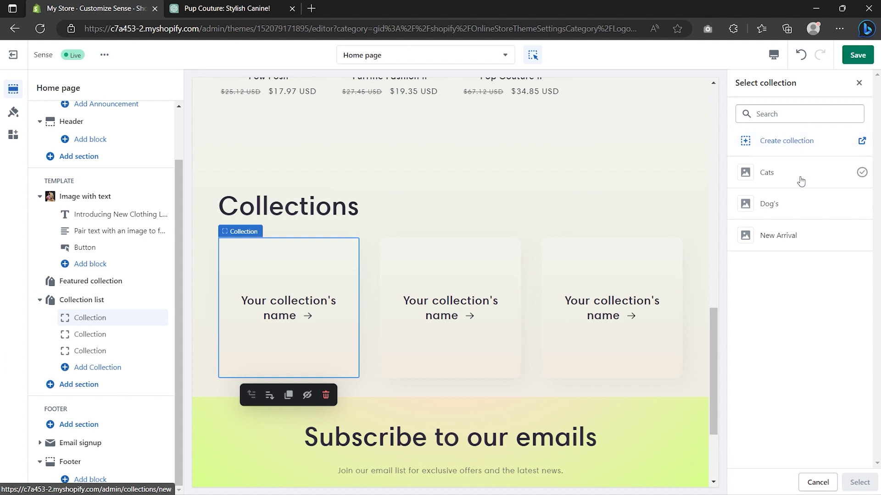
left_click(800, 179)
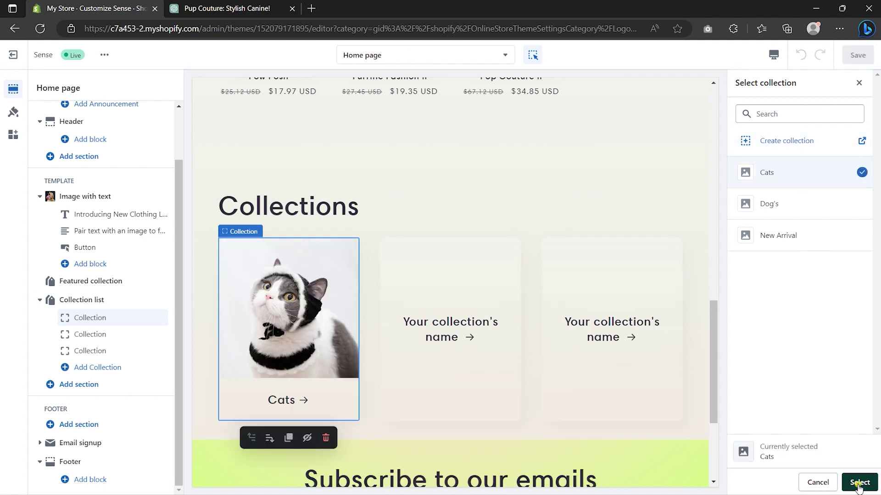
left_click(859, 483)
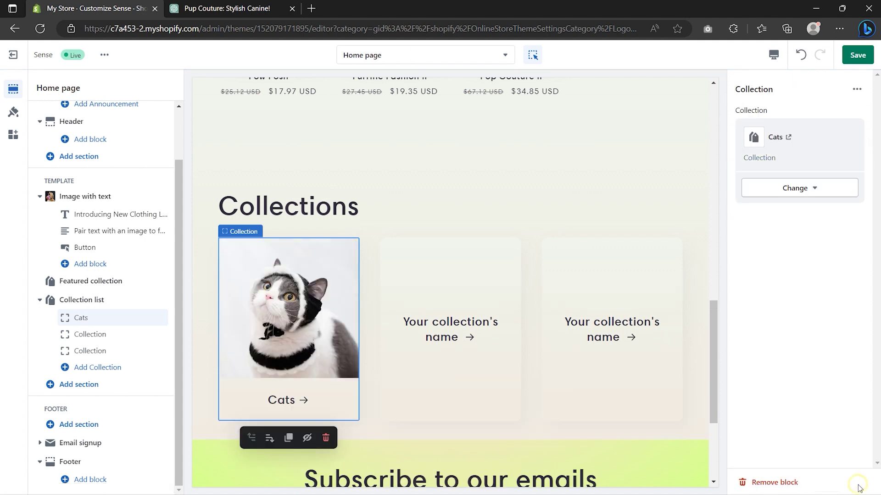
Step: Set the second and third collection cards to Dog's and New Arrival
left_click(90, 334)
left_click(812, 127)
left_click(761, 203)
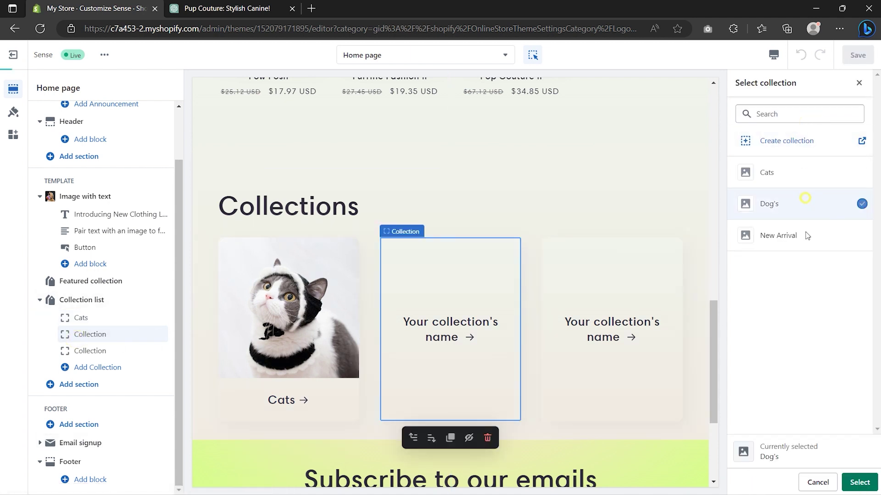
left_click(858, 483)
left_click(96, 350)
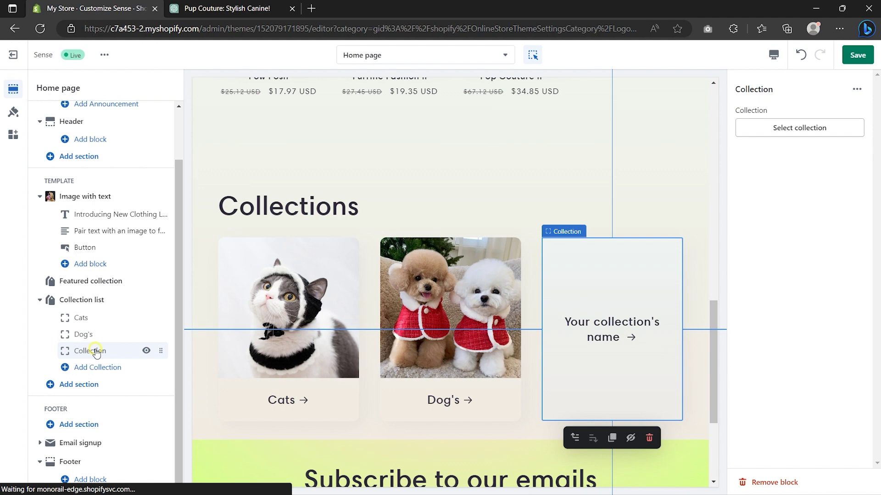
left_click(820, 127)
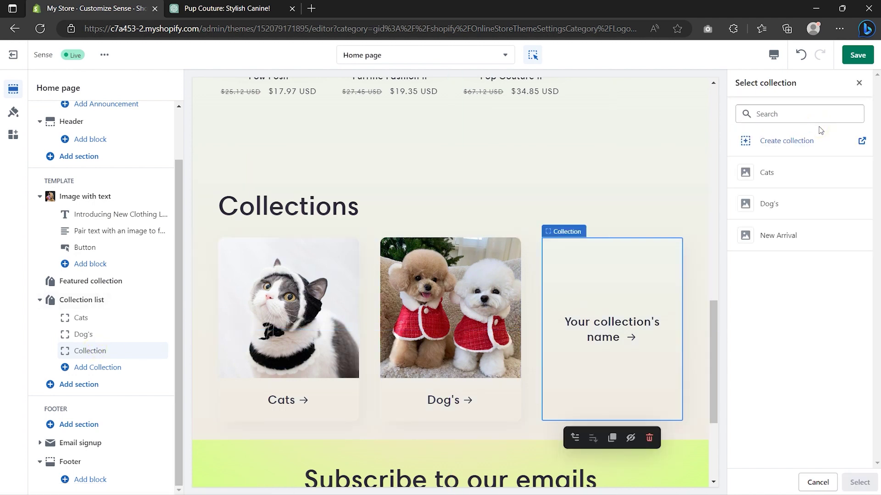
left_click(785, 236)
left_click(858, 483)
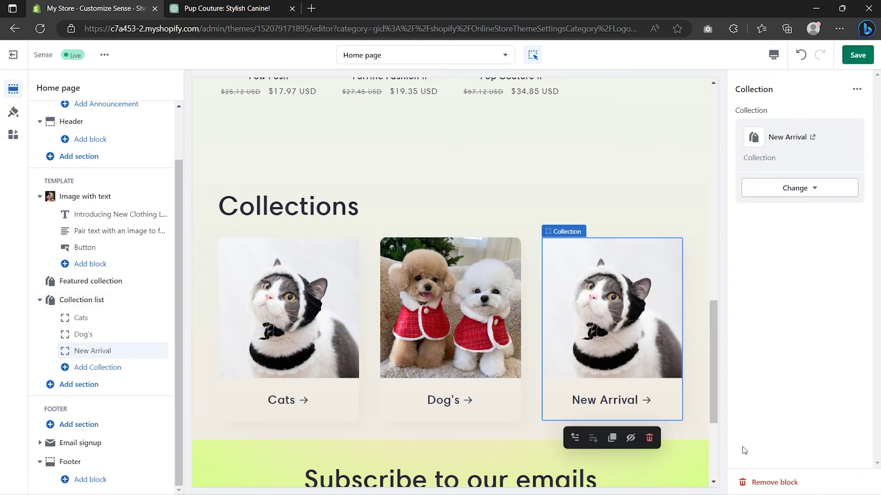
left_click(104, 301)
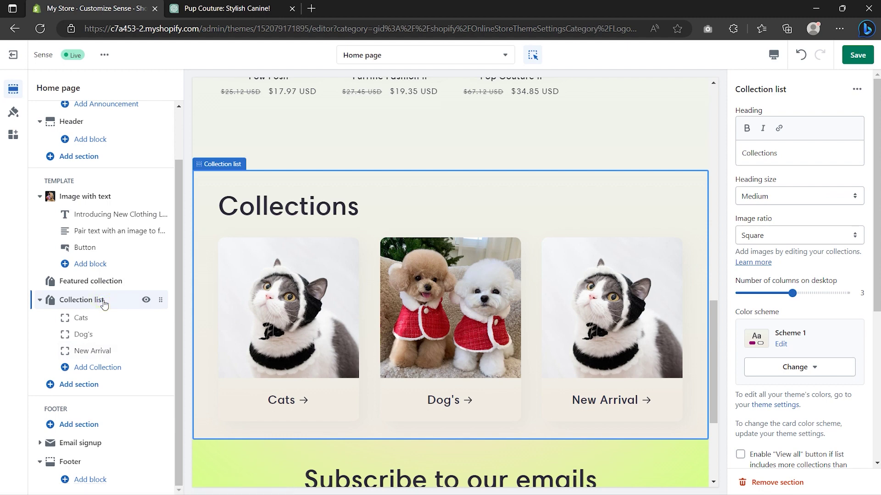
Step: Make the Collections heading Small, set 100px bottom padding, and move it above Featured collection
left_click(802, 198)
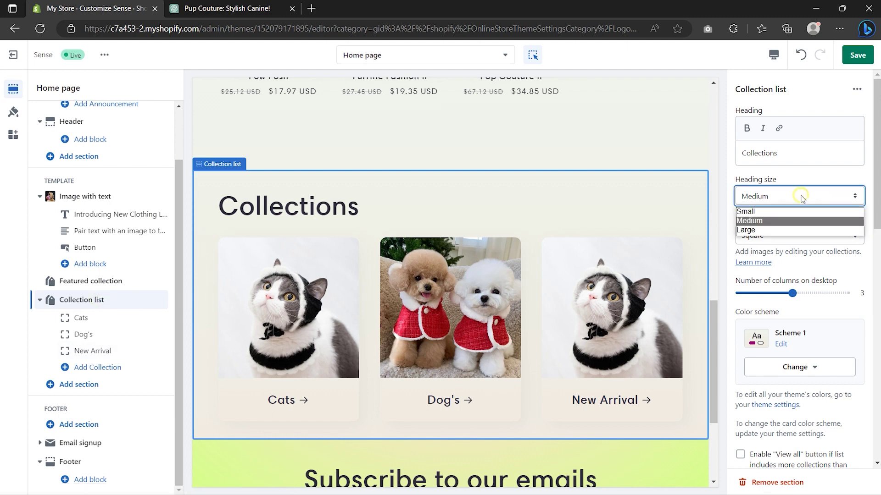
left_click(798, 209)
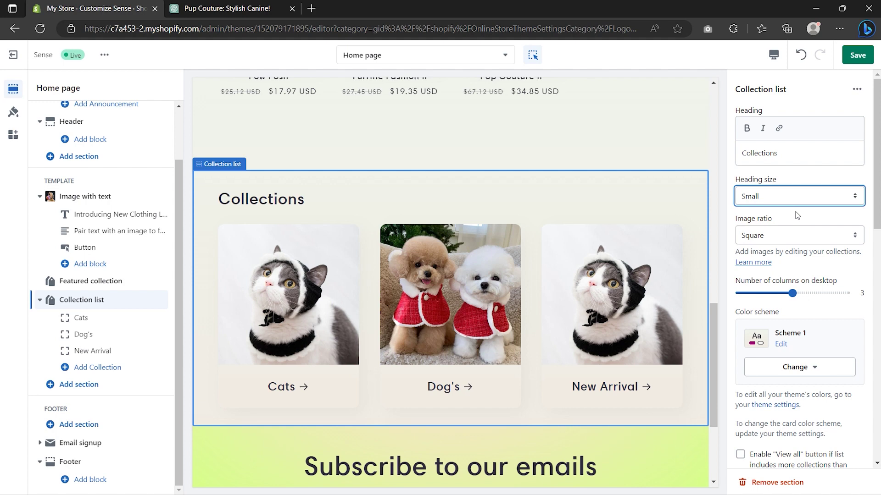
scroll(797, 215, "down", 8)
left_click_drag(775, 292, 846, 296)
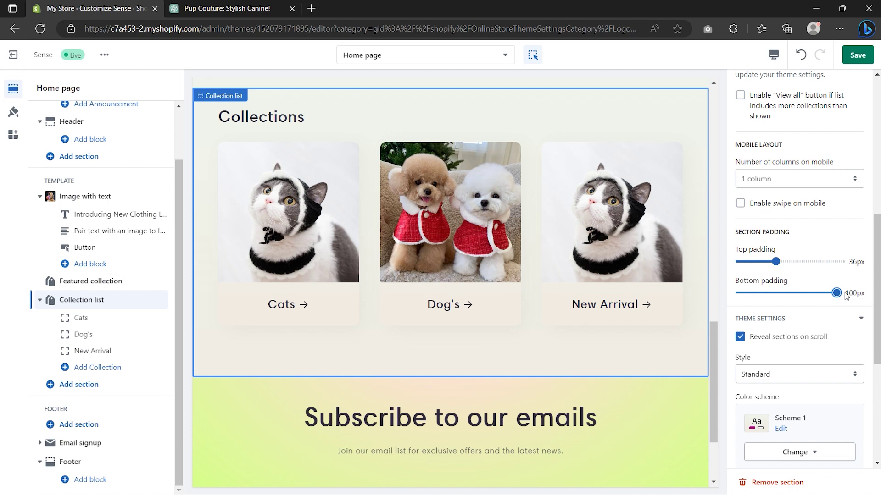
left_click_drag(160, 299, 159, 287)
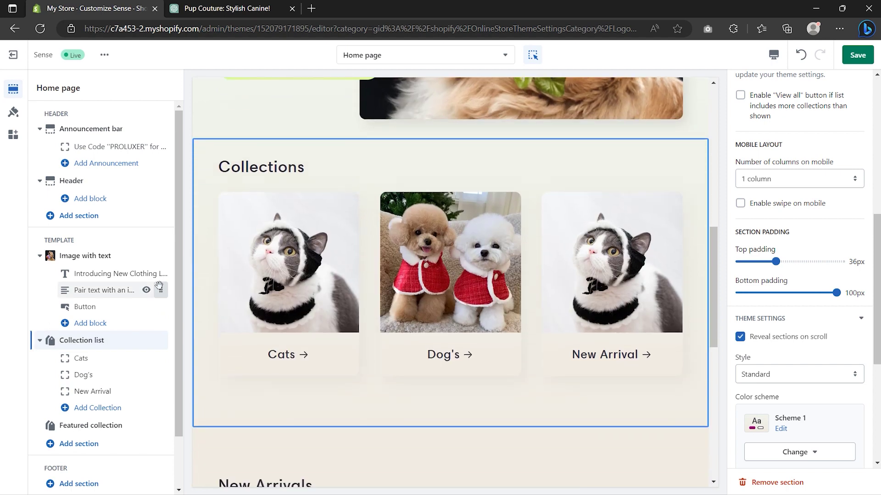
mouse_move(83, 428)
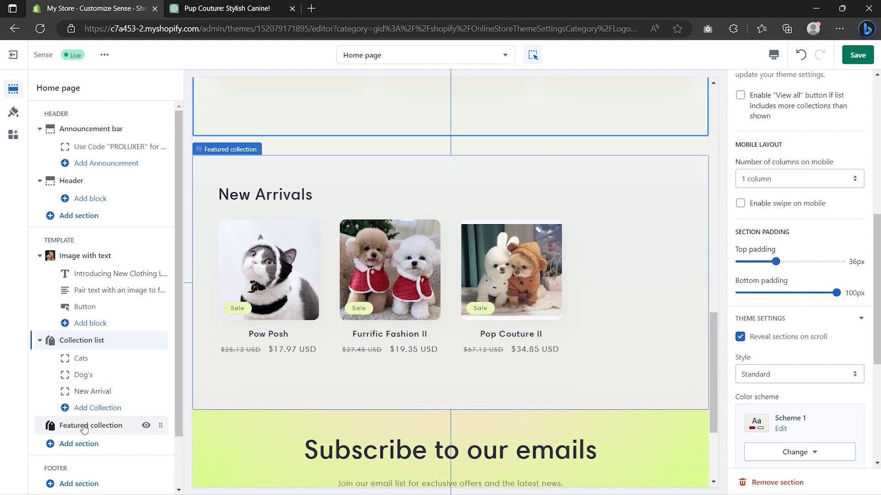
Step: Add a Collapsible content section headed 'FAQ's', keeping Medium size and centred alignment
left_click(81, 445)
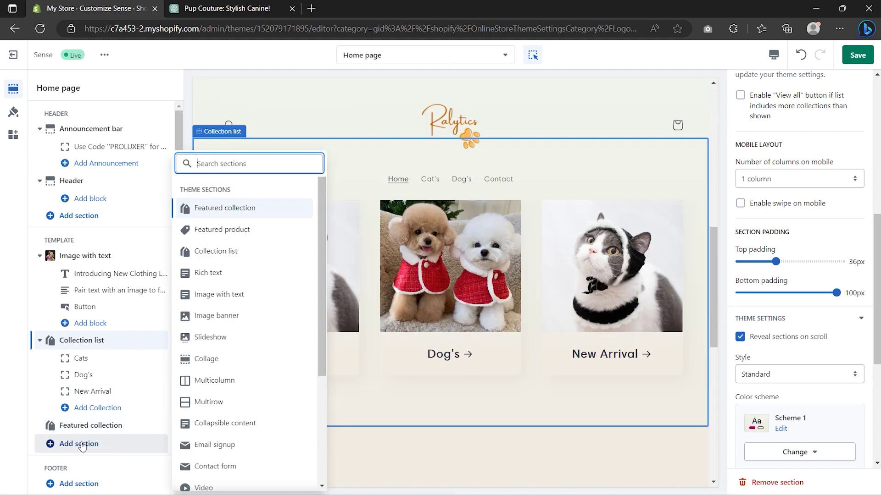
left_click(255, 423)
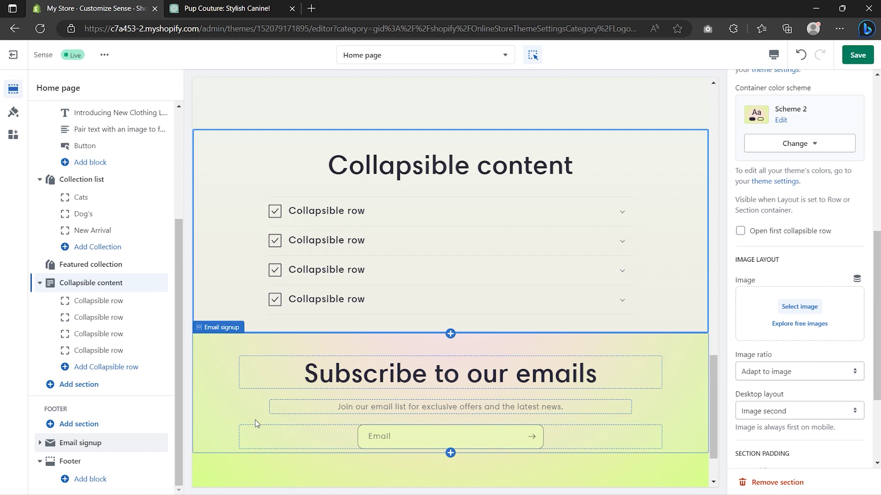
scroll(774, 214, "up", 5)
scroll(774, 214, "up", 2)
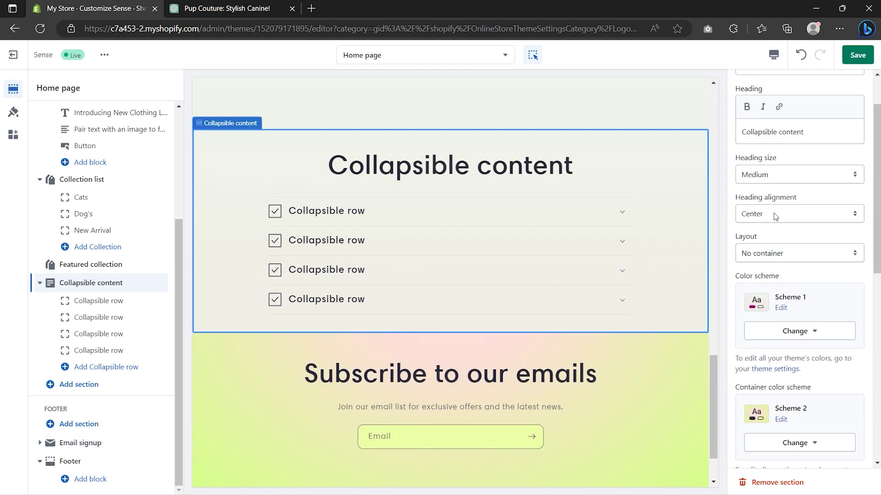
left_click(814, 194)
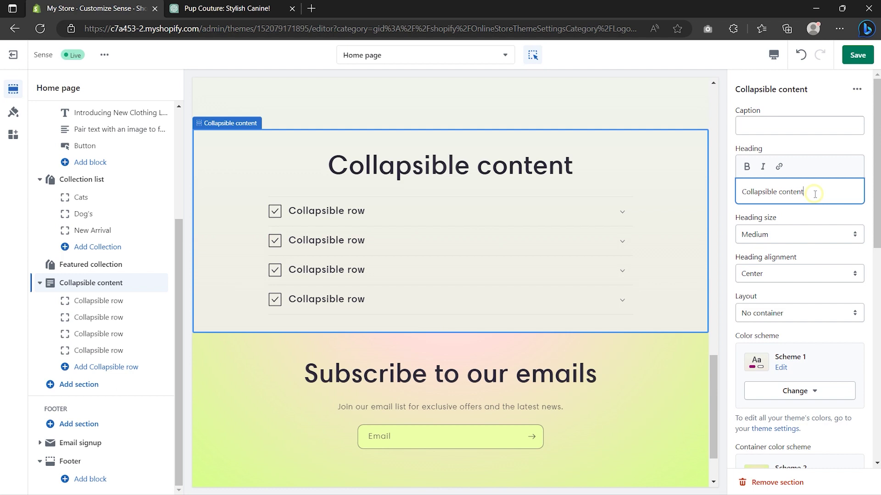
key("ctrl+a")
type("FAQ's")
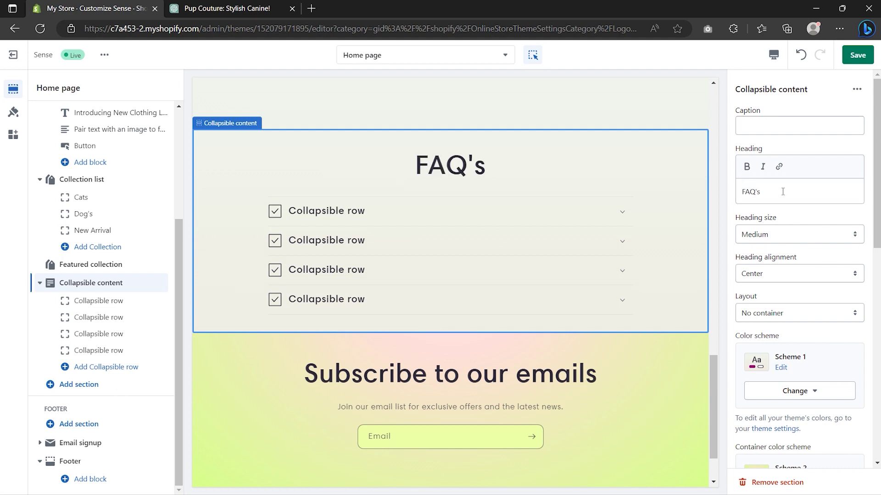
left_click(787, 235)
left_click(785, 233)
left_click(787, 275)
left_click(787, 275)
Step: Set the FAQ layout to Row container and bottom padding to 100px
scroll(787, 275, "down", 3)
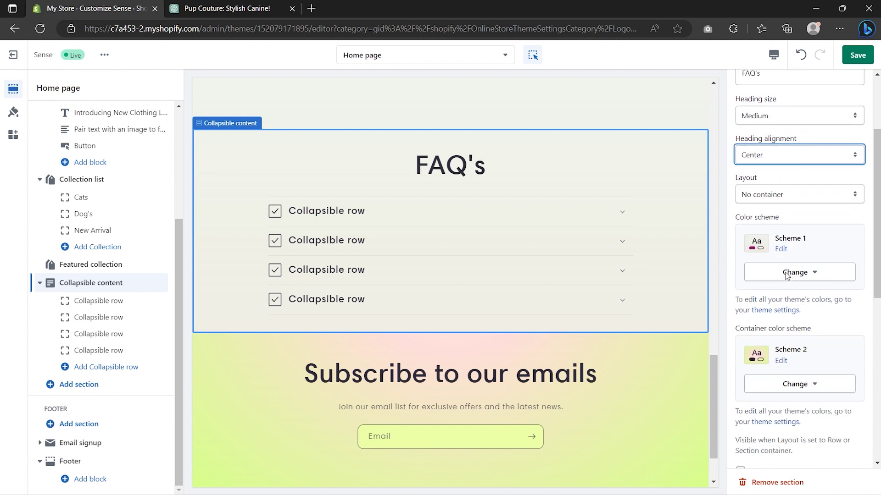
left_click(789, 195)
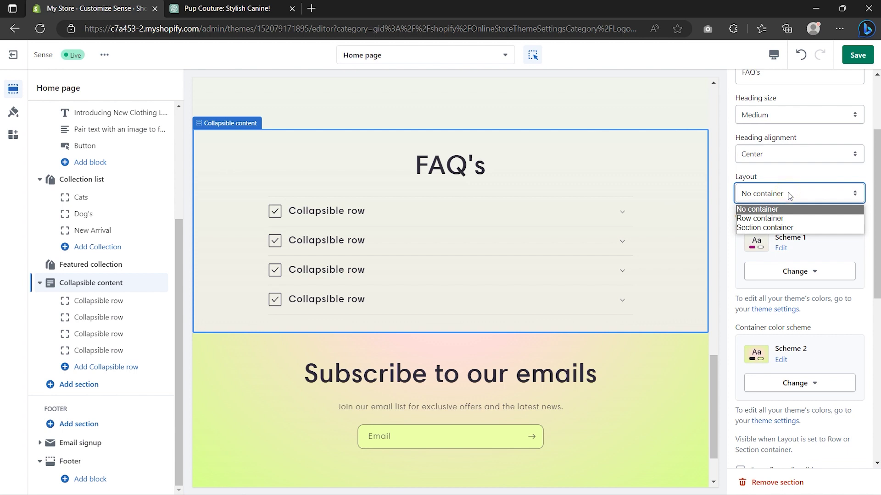
left_click(786, 219)
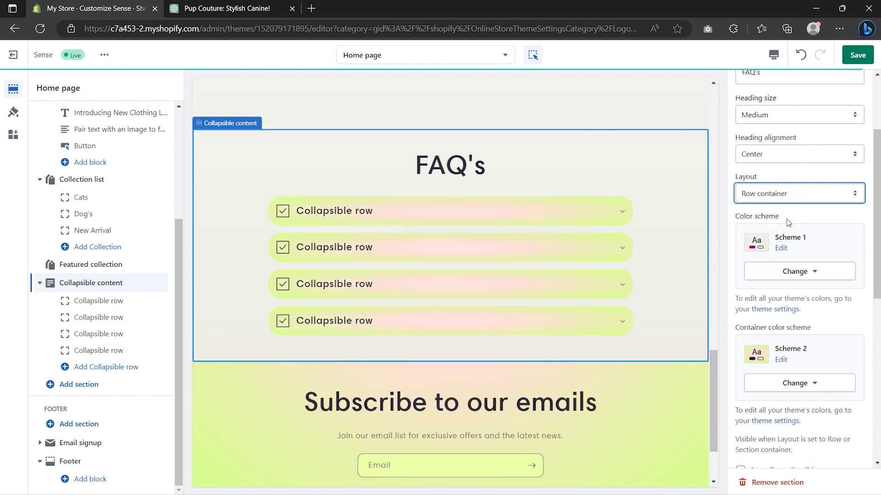
scroll(788, 222, "down", 5)
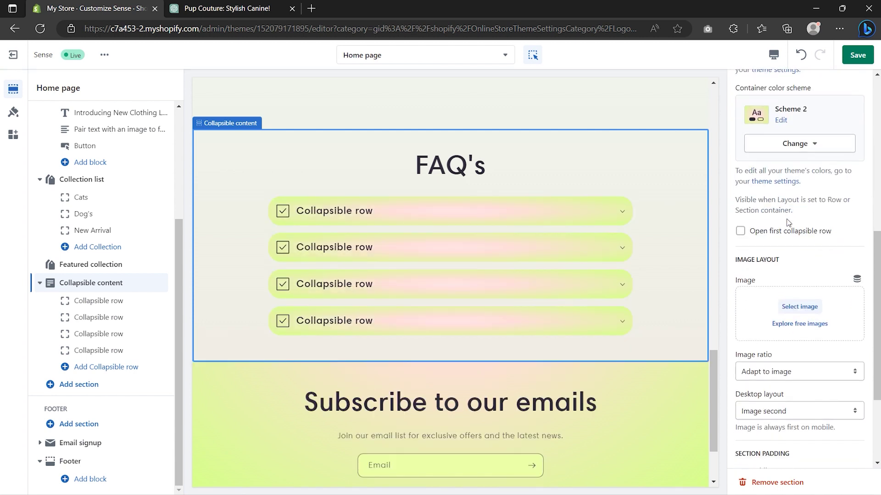
scroll(788, 222, "down", 3)
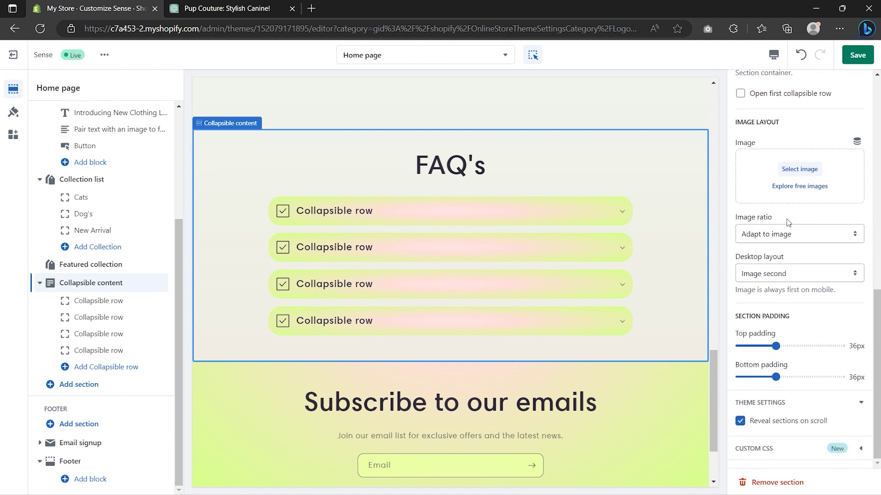
left_click_drag(775, 377, 840, 384)
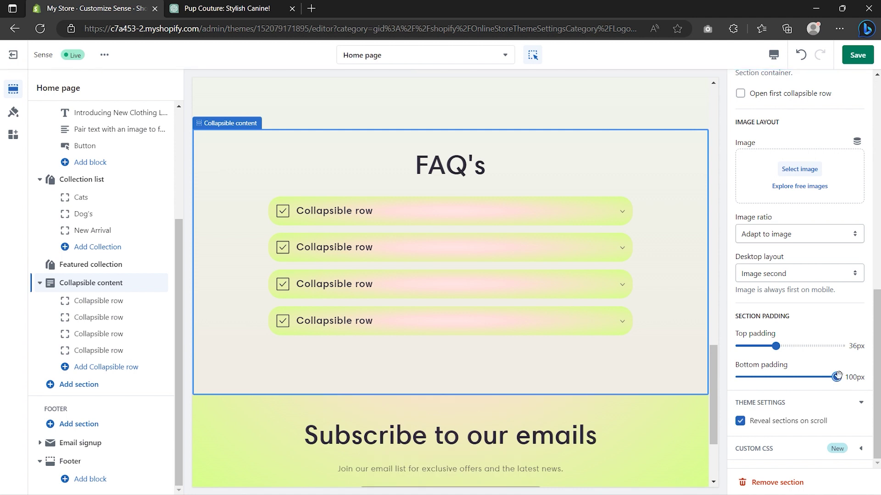
scroll(488, 360, "down", 3)
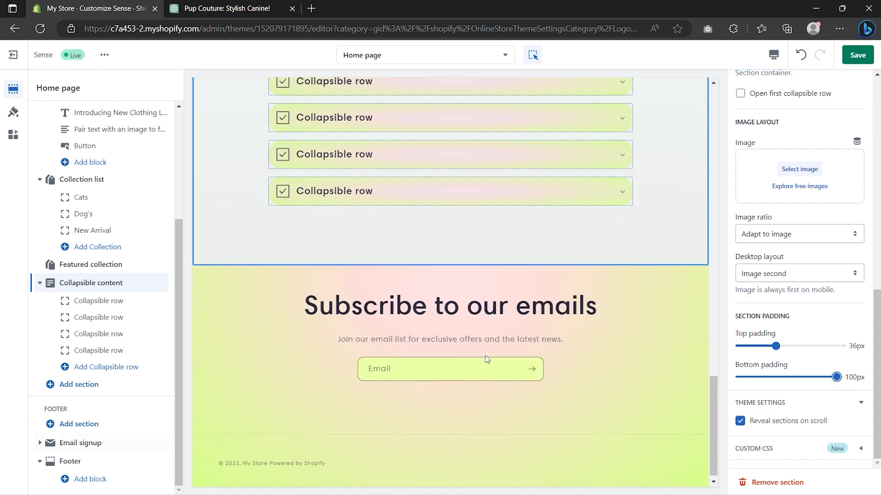
Step: Review the Email signup heading and description unchanged, then open the Footer settings
left_click(83, 442)
scroll(82, 442, "down", 2)
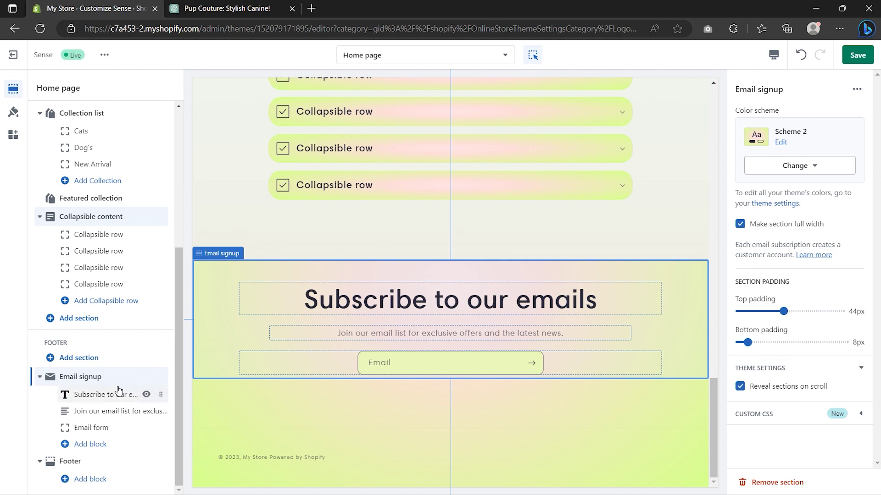
left_click(106, 398)
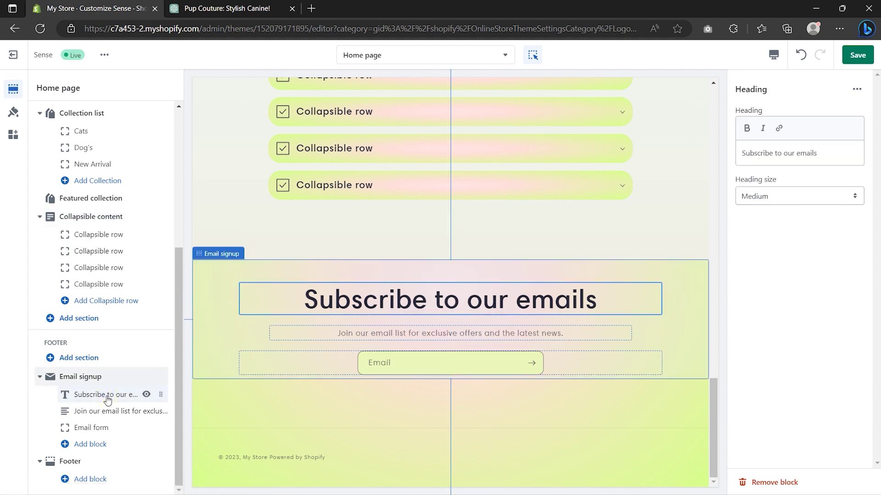
left_click(837, 155)
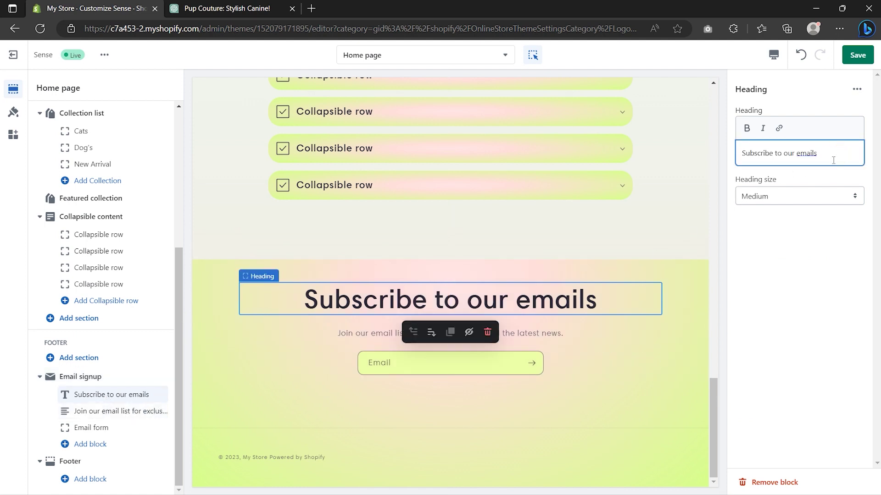
left_click(543, 333)
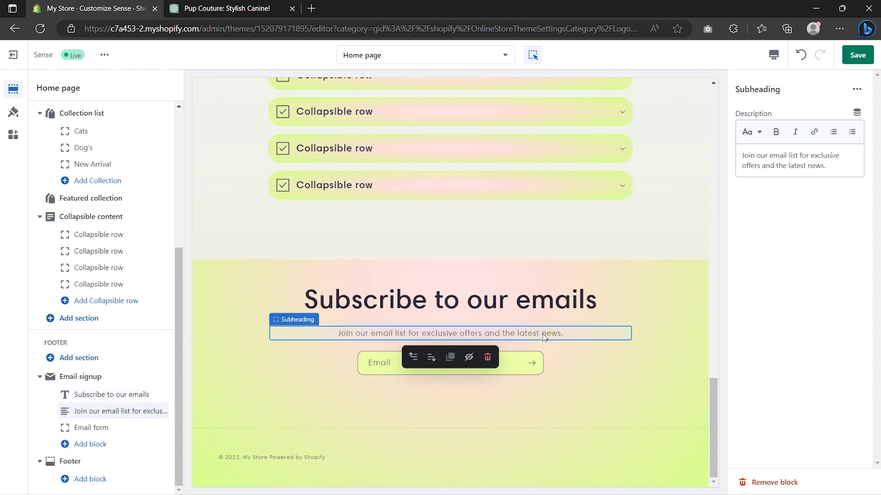
left_click(830, 169)
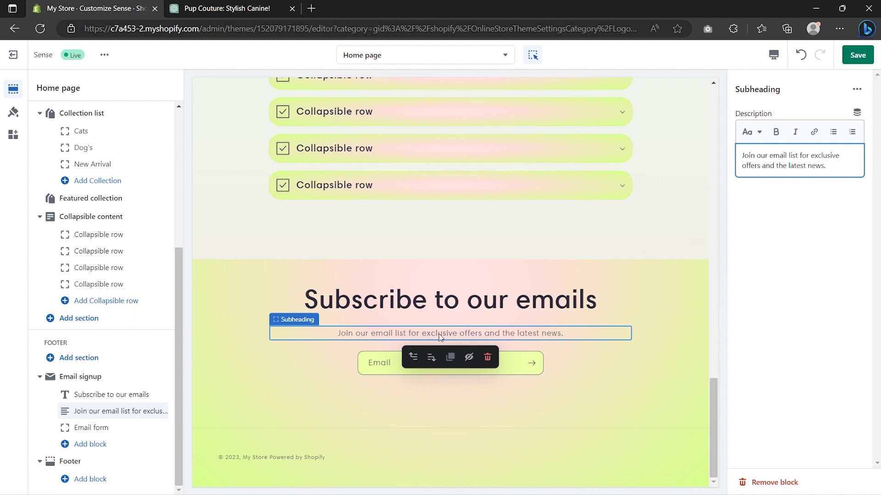
left_click(65, 462)
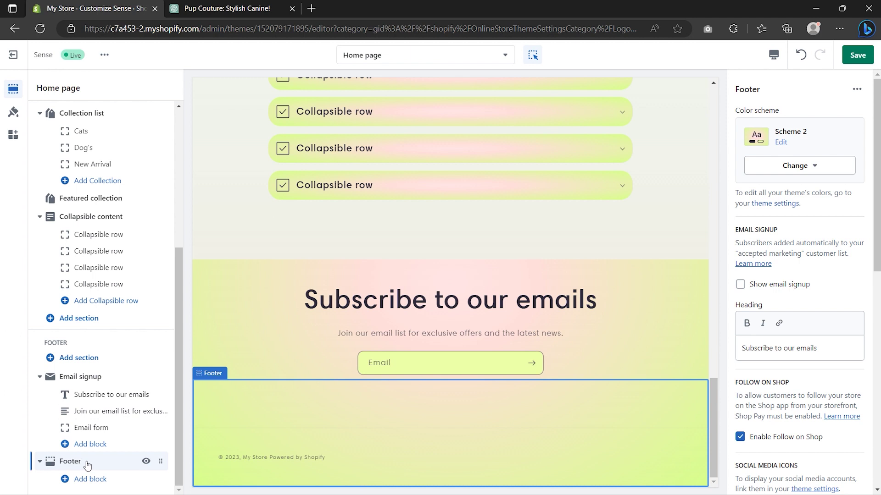
Step: Add a Quick links menu block to the footer and save the theme changes
left_click(89, 479)
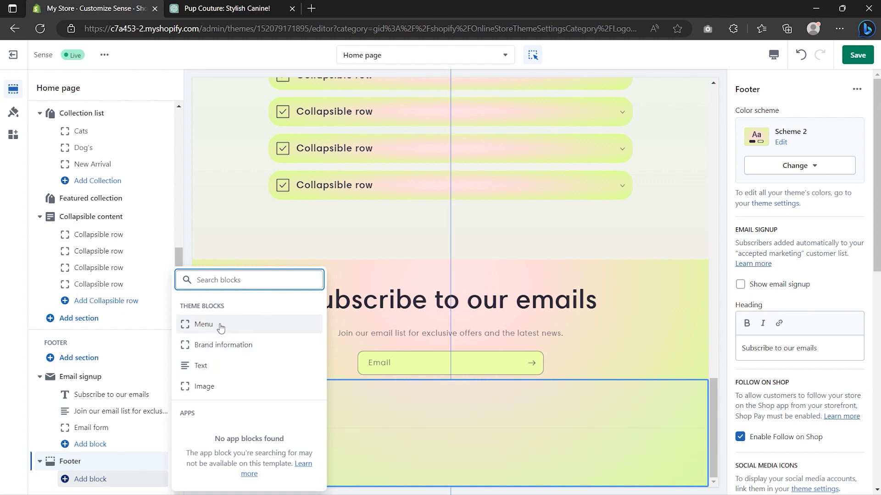
left_click(220, 325)
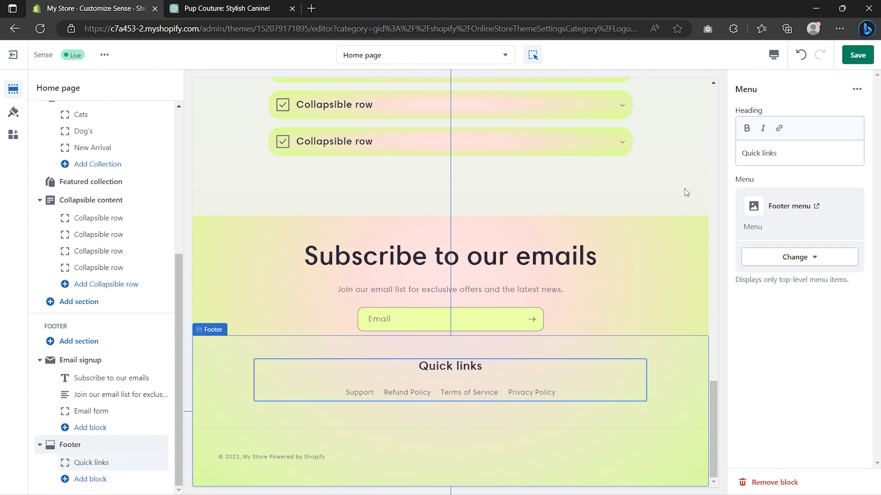
left_click(793, 157)
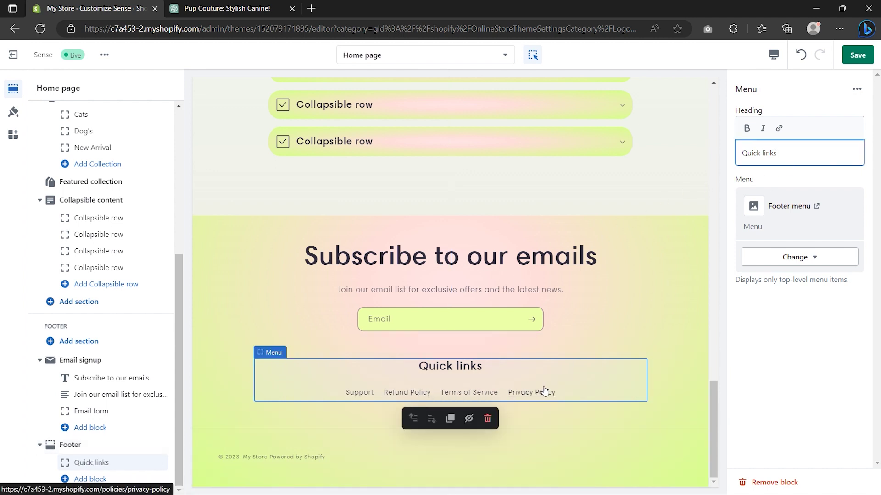
left_click(866, 60)
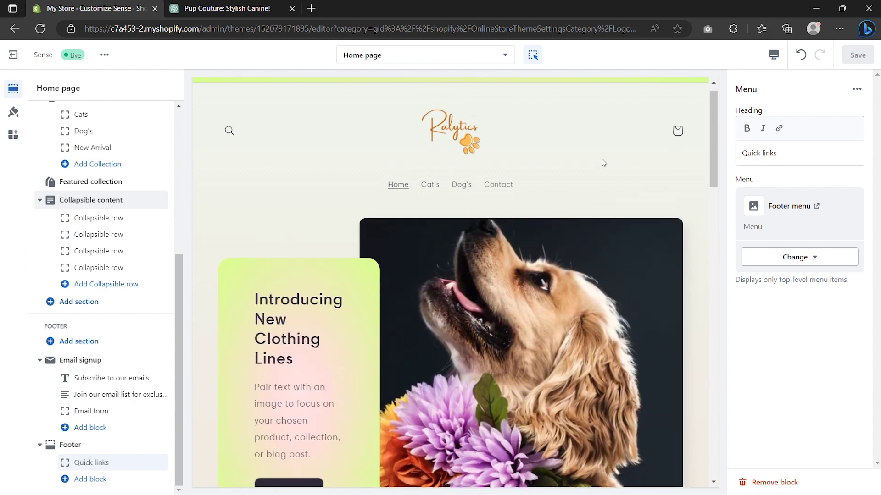
Step: Switch the theme editor from the Home page template to the Cart template
left_click(449, 59)
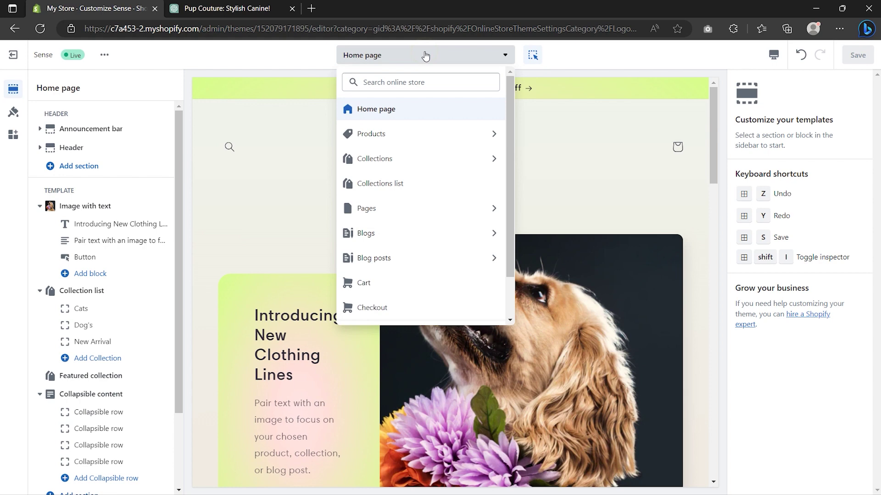
left_click(395, 280)
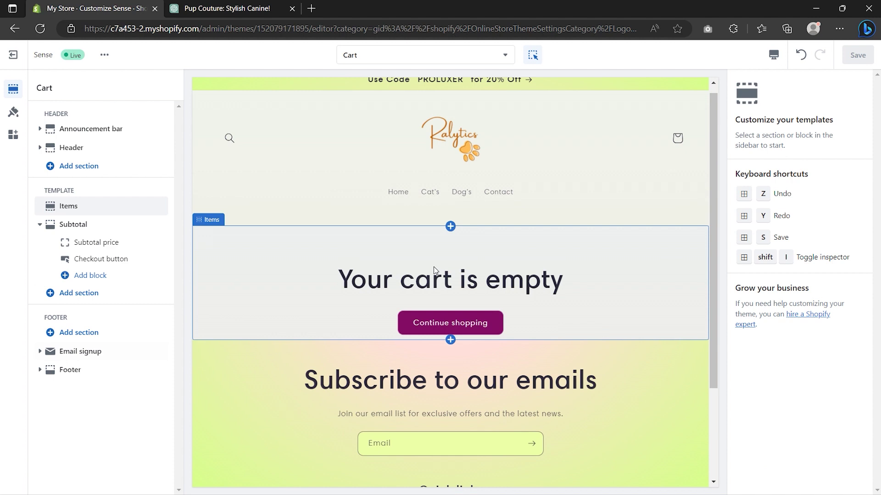
scroll(434, 267, "up", 1)
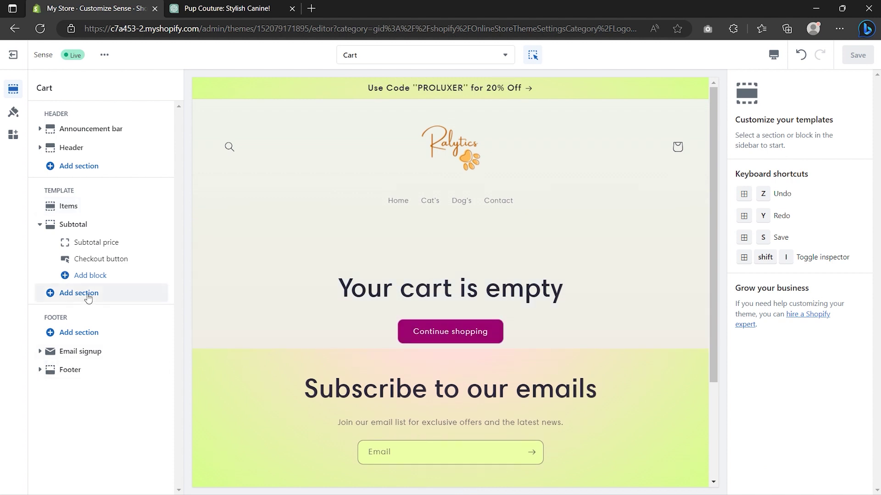
Step: Add a Rich text section to the cart page
left_click(86, 295)
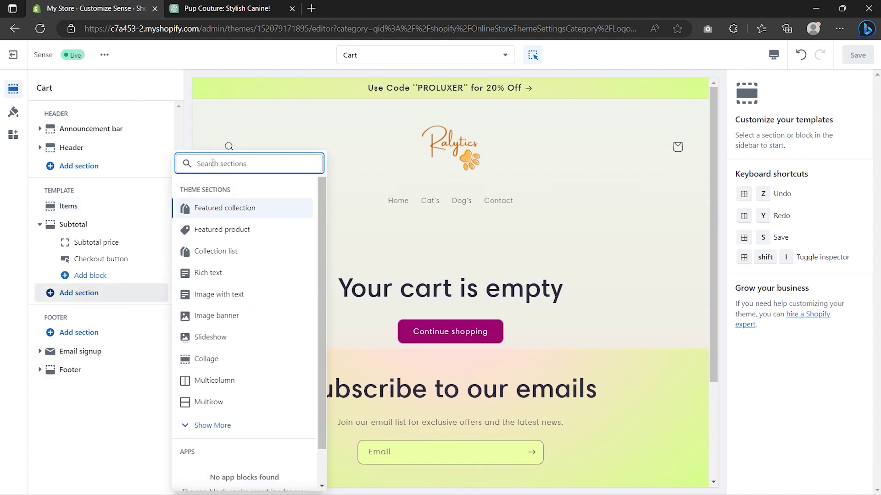
type("rich text")
left_click(217, 284)
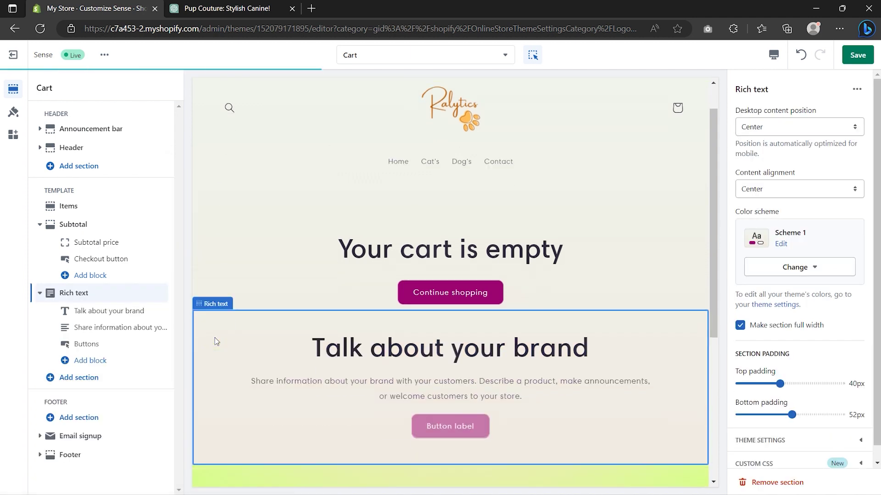
Step: Delete the Rich text section's heading, description text and button blocks
mouse_move(148, 316)
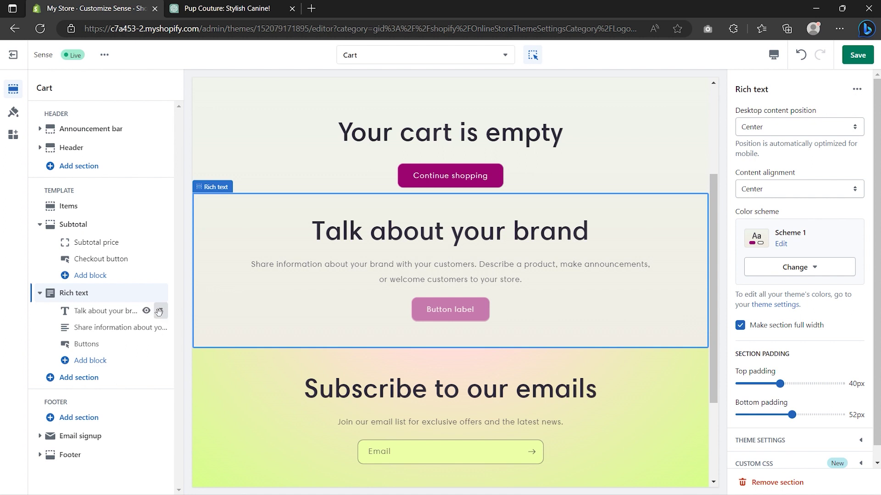
left_click(130, 311)
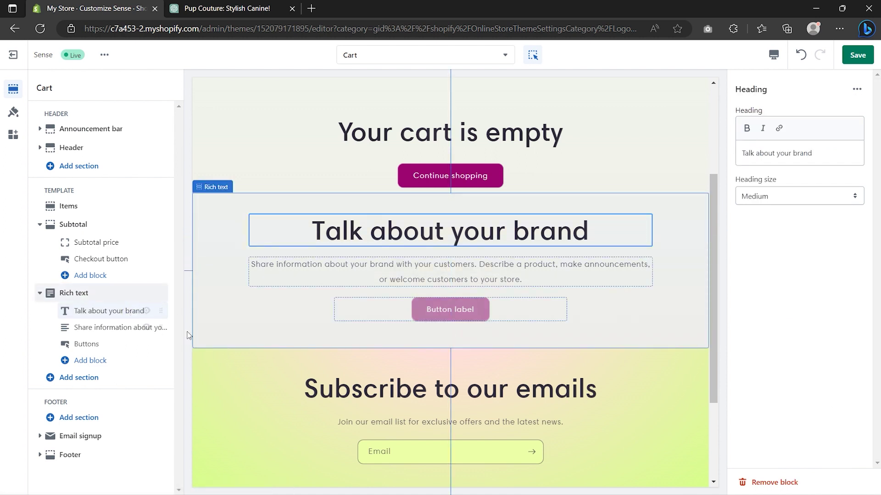
left_click(761, 482)
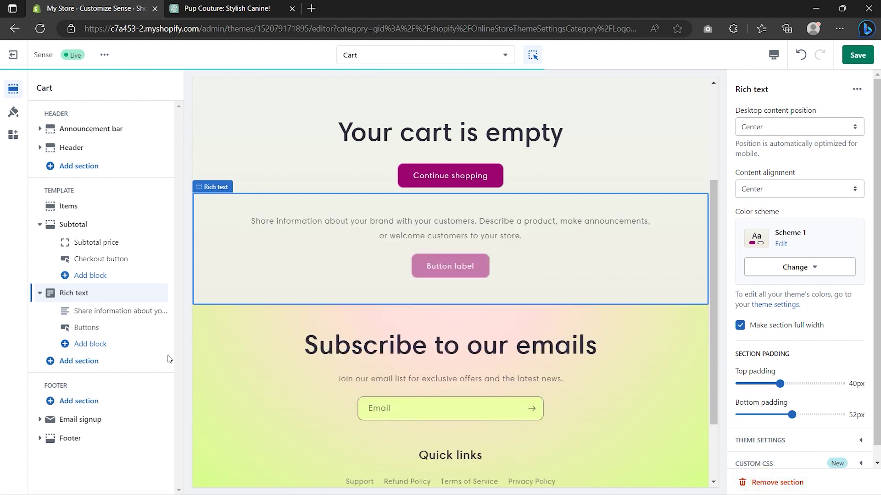
left_click(118, 311)
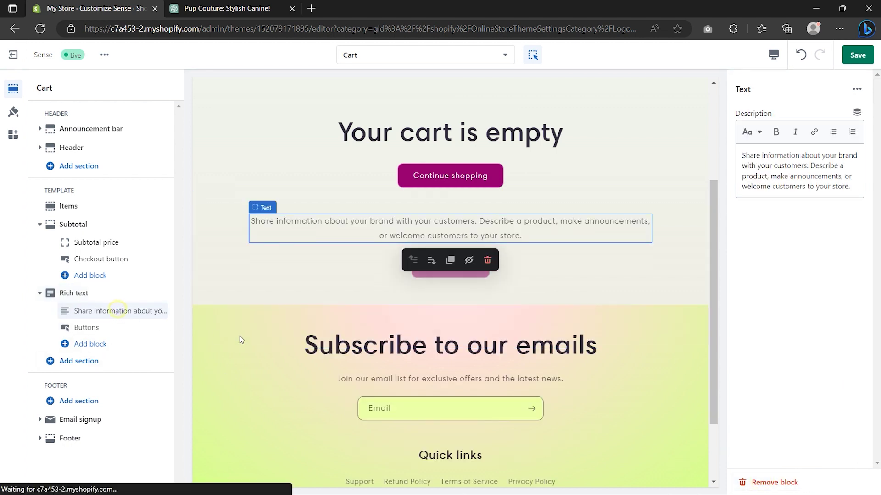
left_click(761, 483)
left_click(114, 308)
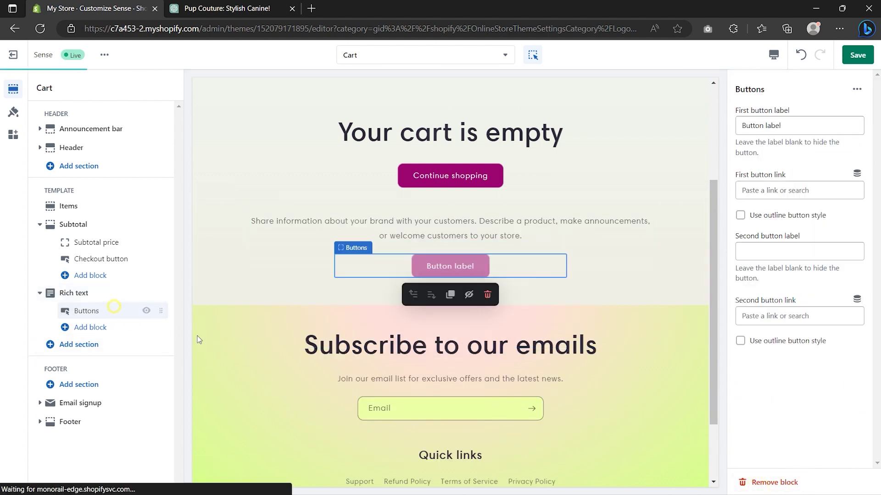
left_click(779, 482)
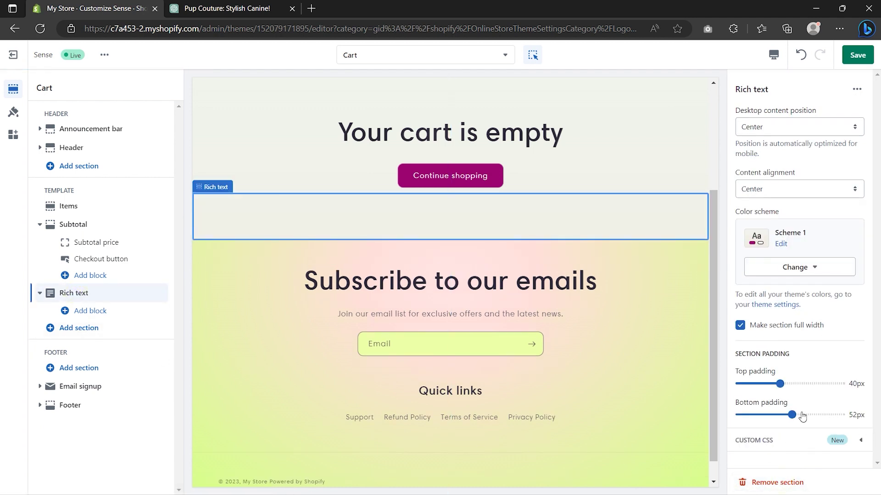
Step: Set the section's bottom padding to 72px and save the cart page
left_click_drag(792, 415, 810, 415)
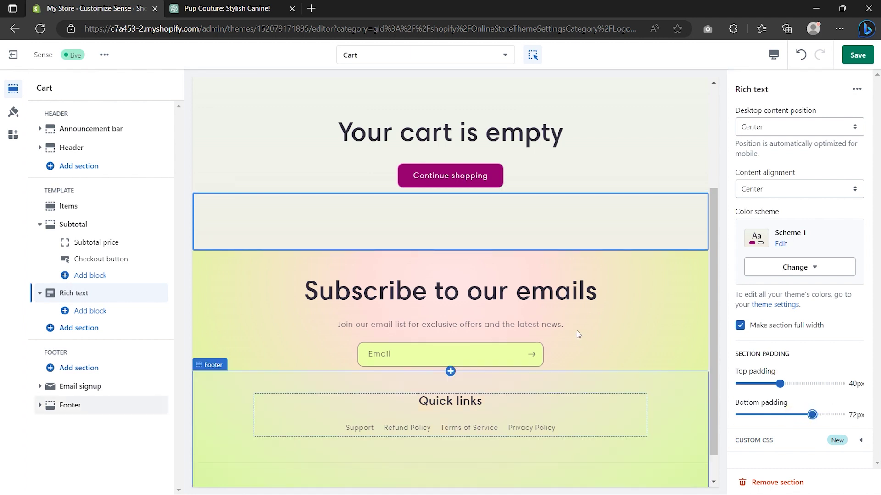
scroll(579, 335, "up", 3)
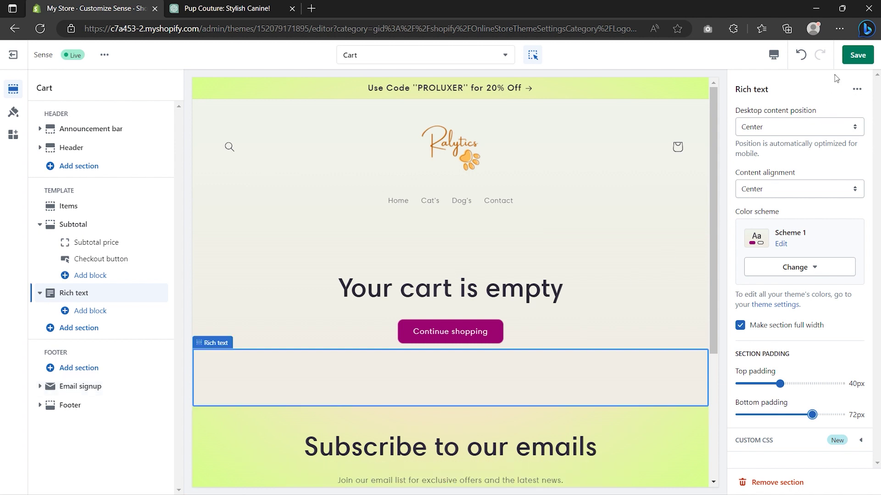
left_click(860, 57)
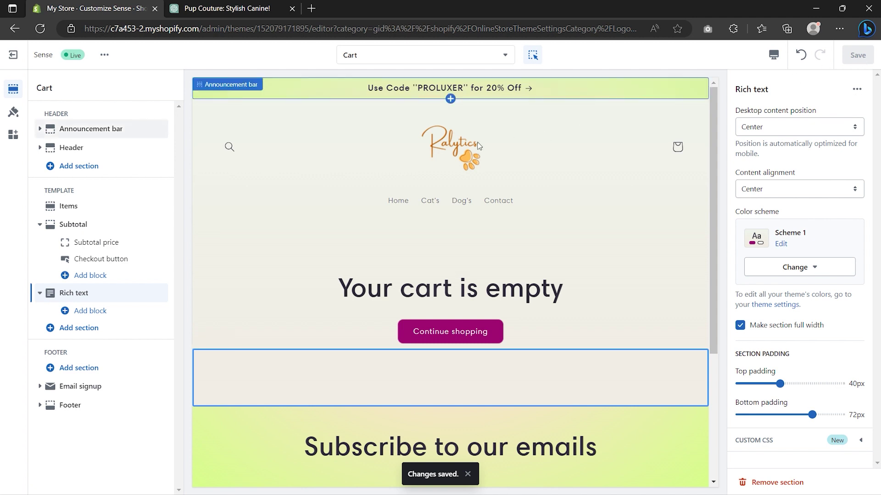
Step: Set the Ralytics_1 image as the checkout logo in theme settings
left_click(14, 113)
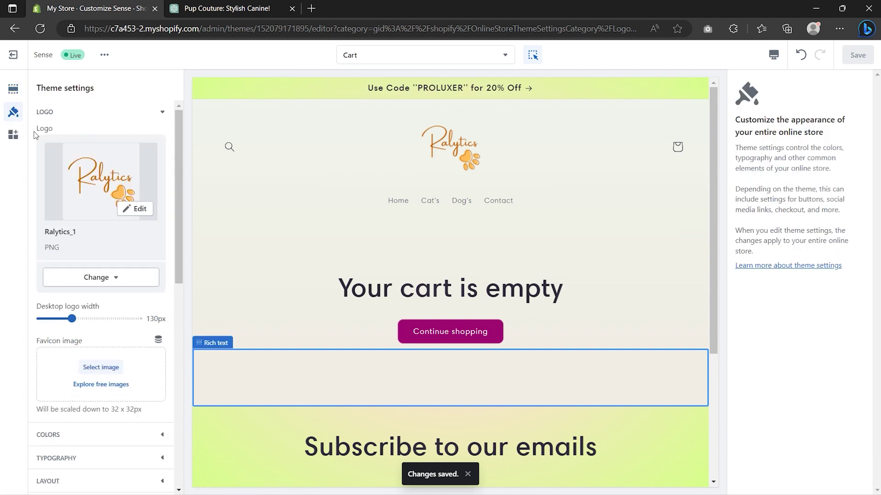
scroll(34, 137, "down", 8)
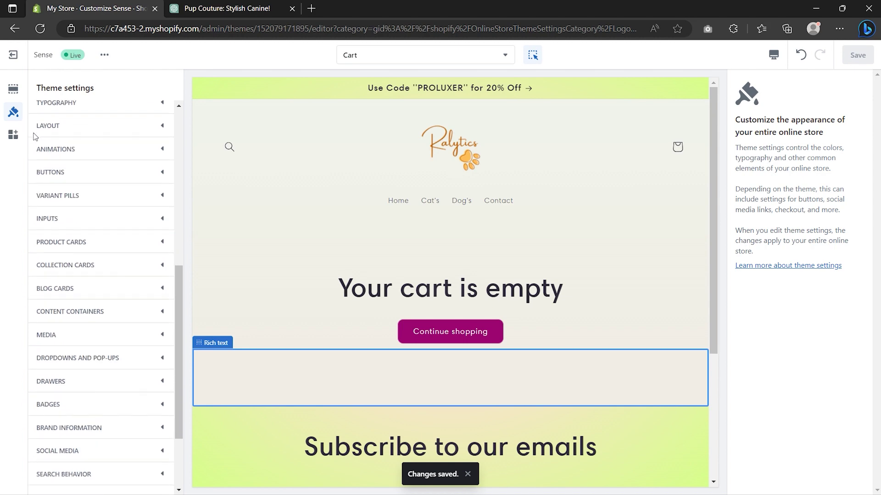
scroll(35, 136, "down", 3)
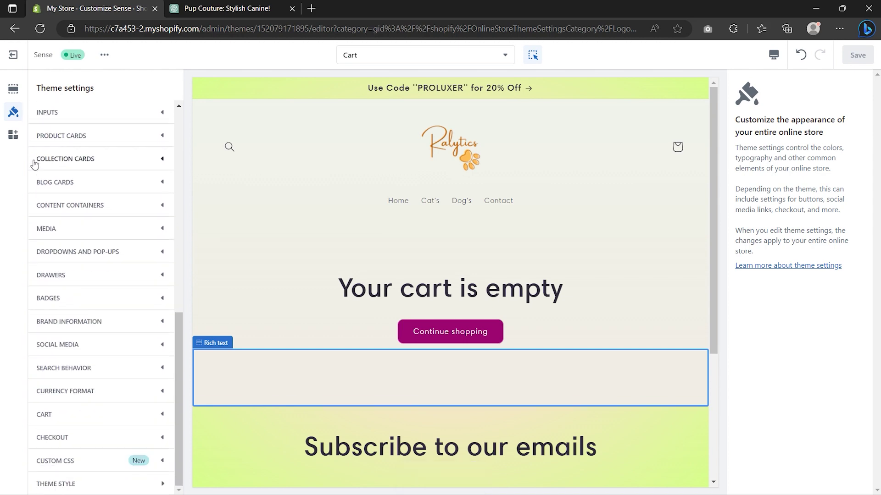
left_click(83, 437)
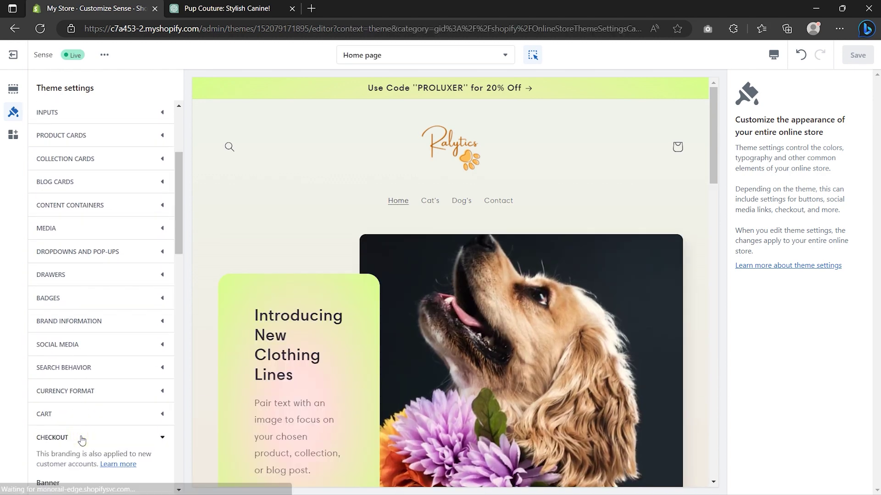
scroll(82, 440, "down", 6)
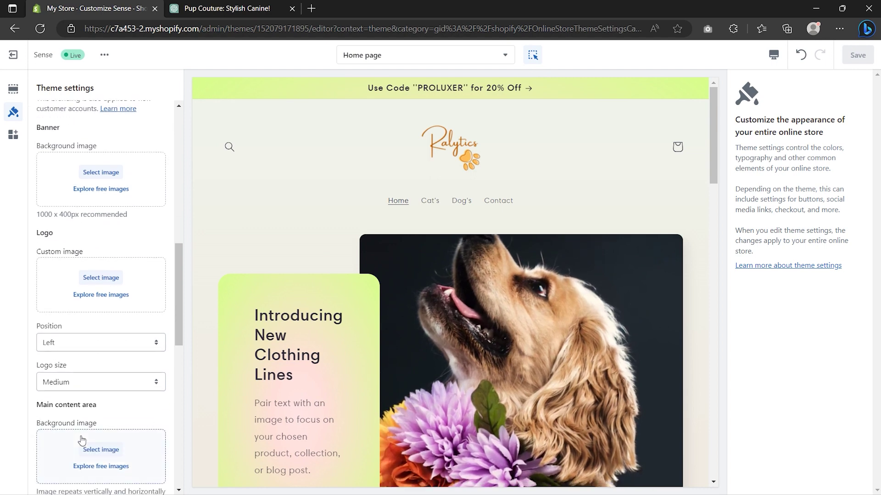
left_click(101, 278)
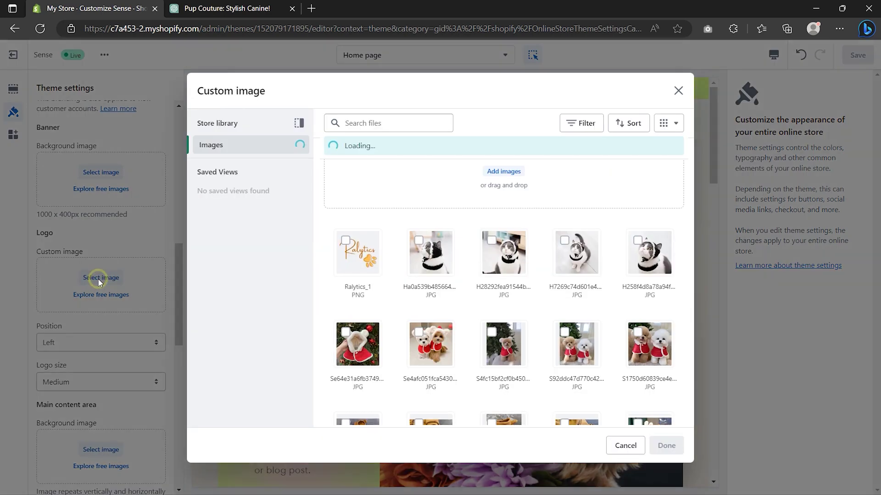
left_click(357, 252)
left_click(673, 446)
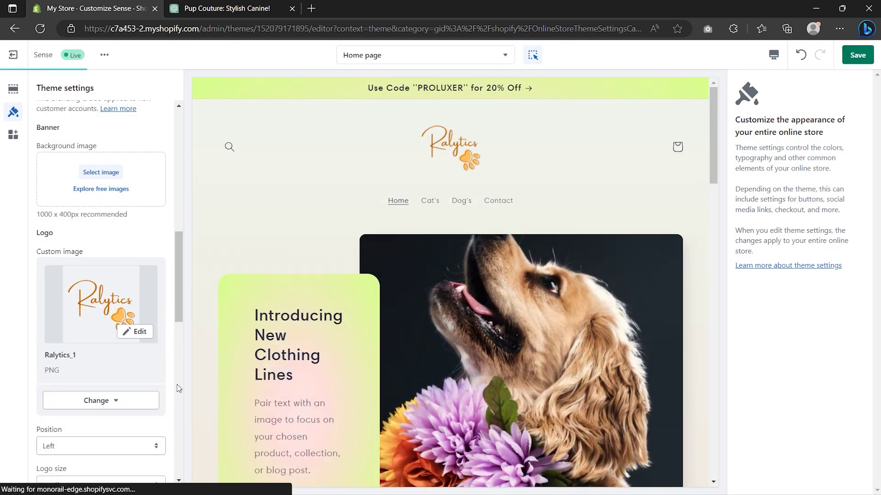
Step: Save the checkout logo change and expand the colour scheme settings
scroll(178, 385, "down", 5)
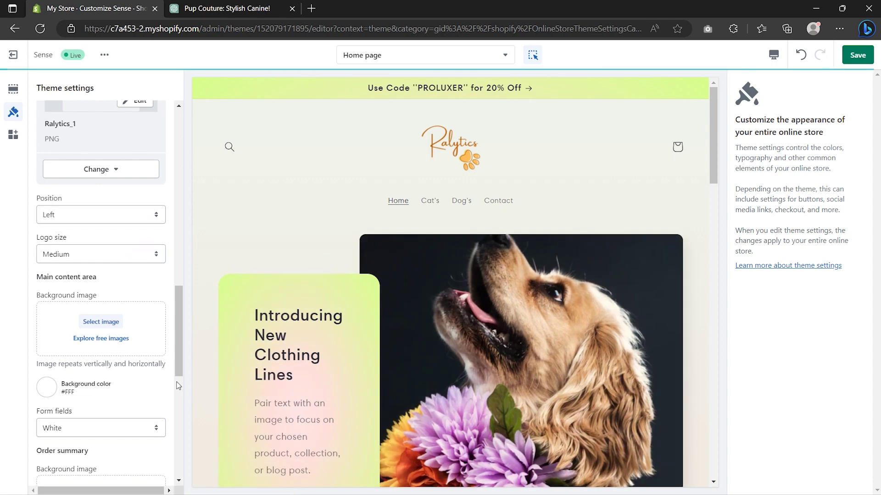
scroll(178, 386, "down", 2)
scroll(178, 386, "down", 4)
scroll(178, 386, "down", 2)
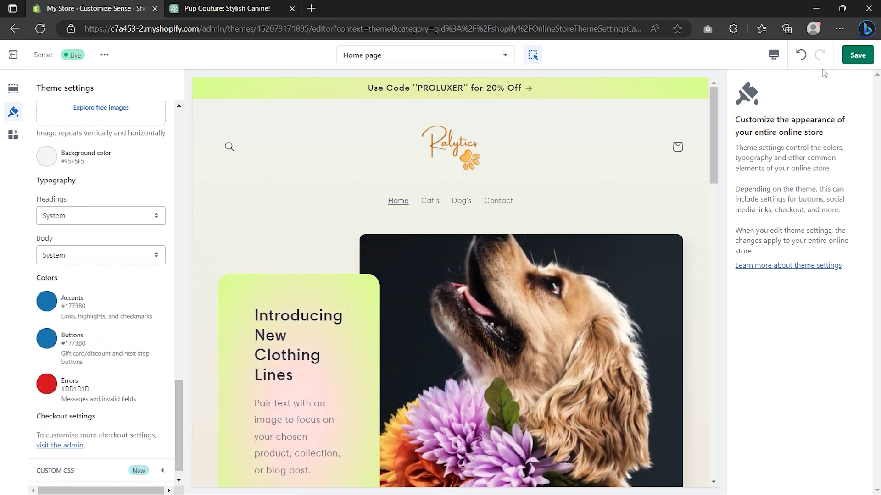
left_click(857, 56)
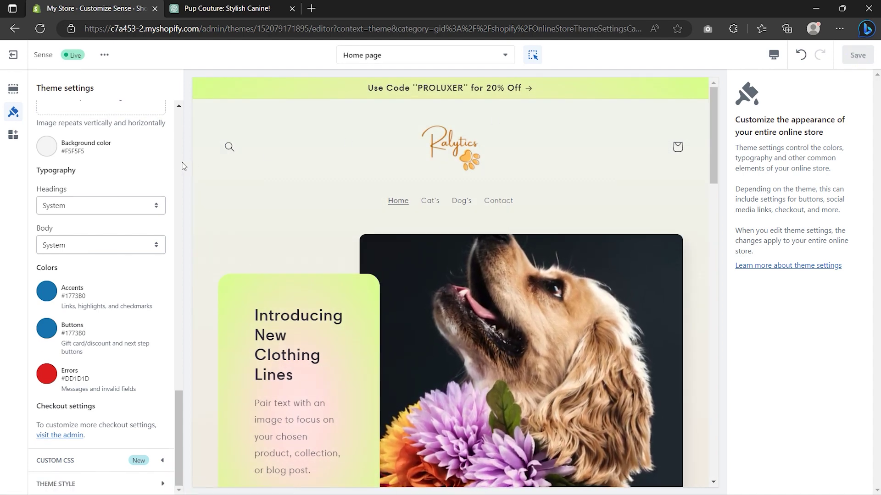
scroll(178, 166, "up", 5)
scroll(179, 166, "up", 10)
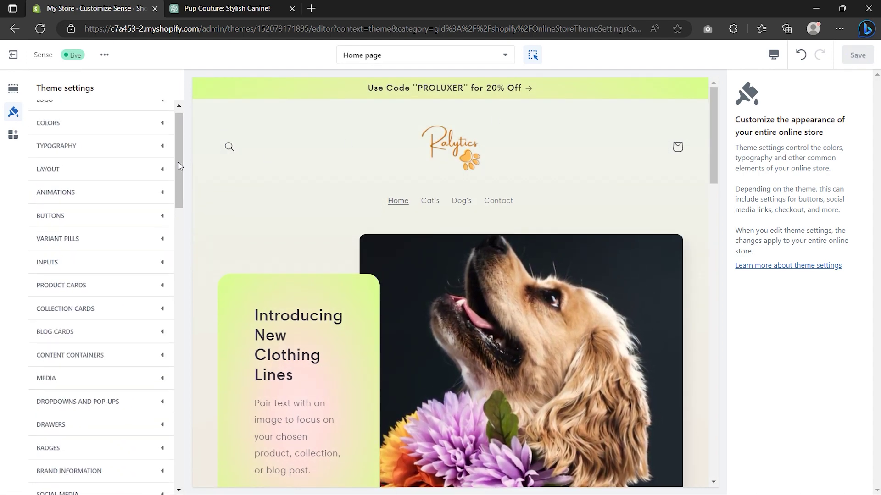
left_click(147, 142)
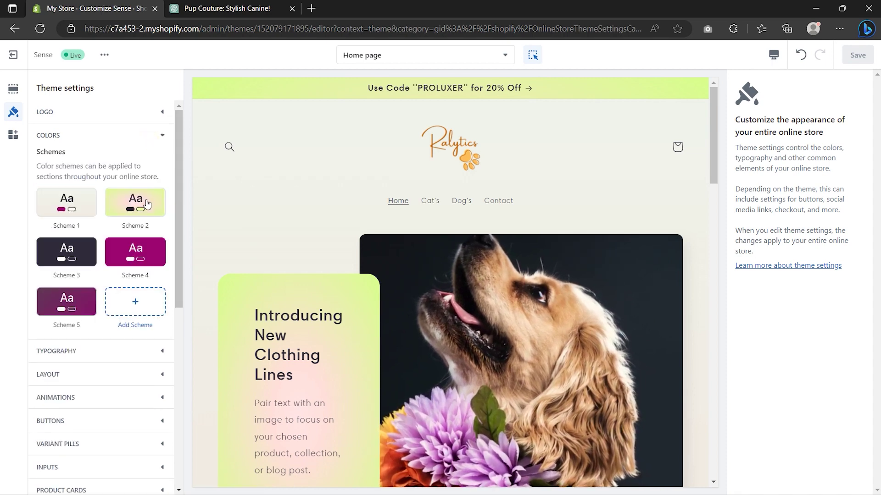
Step: Give Scheme 2 a yellow right gradient stop (#FFCE66) and a #F5F5F5 background
left_click(140, 209)
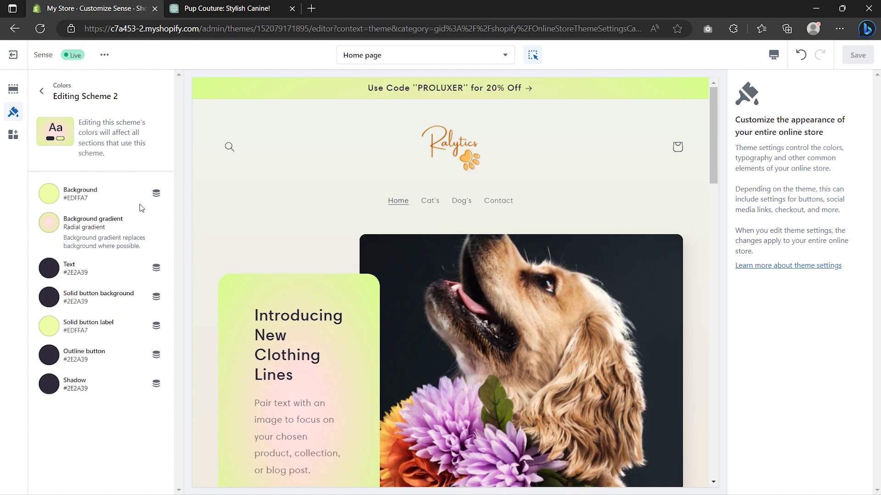
left_click(49, 223)
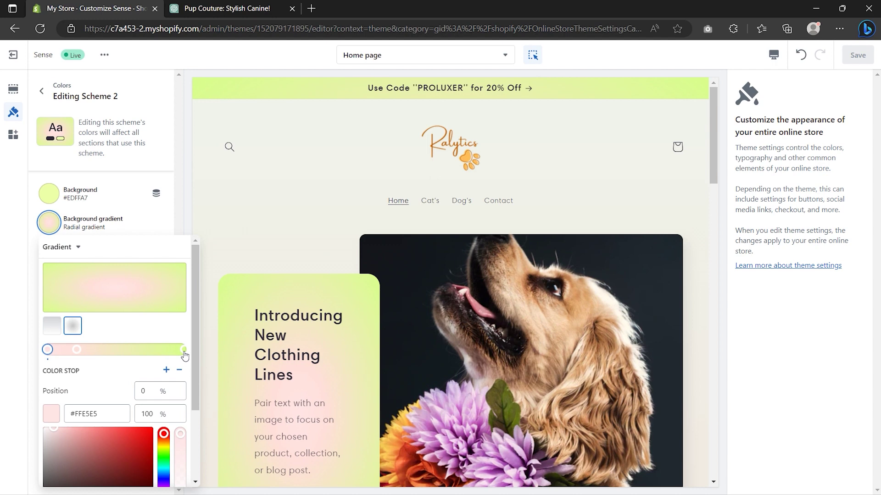
left_click(183, 350)
left_click_drag(166, 454, 110, 423)
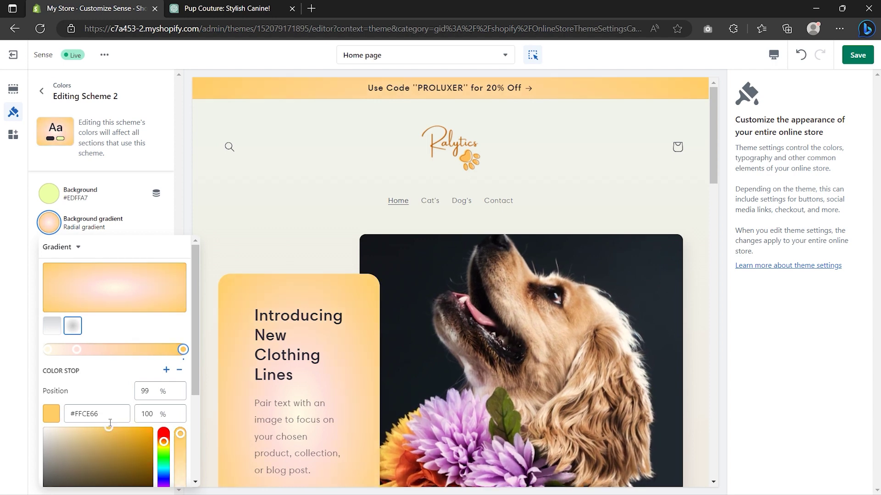
left_click(22, 364)
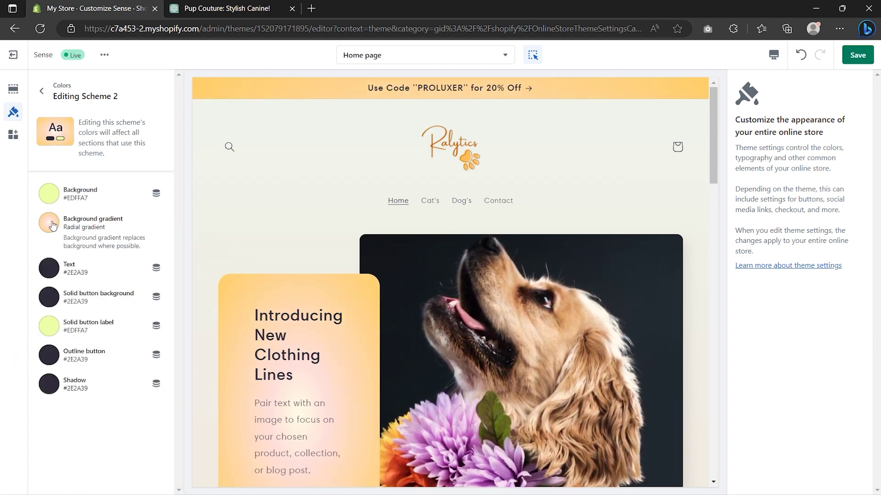
left_click(49, 194)
left_click(83, 376)
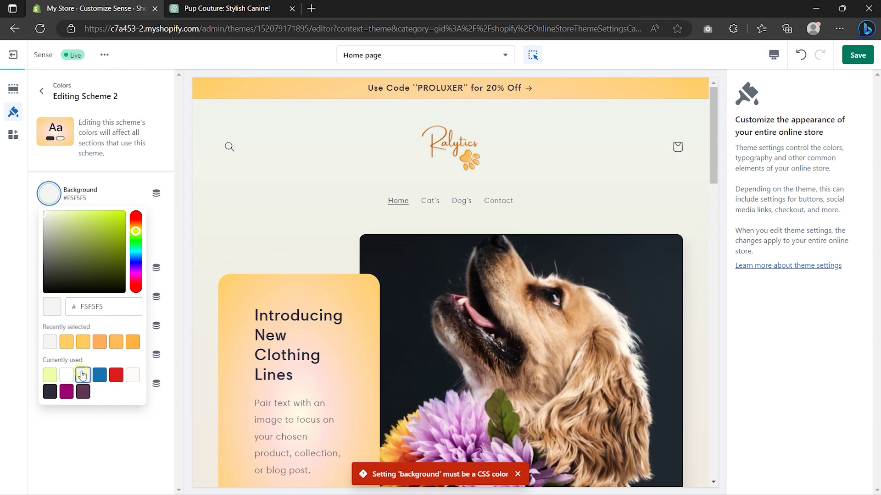
left_click(22, 262)
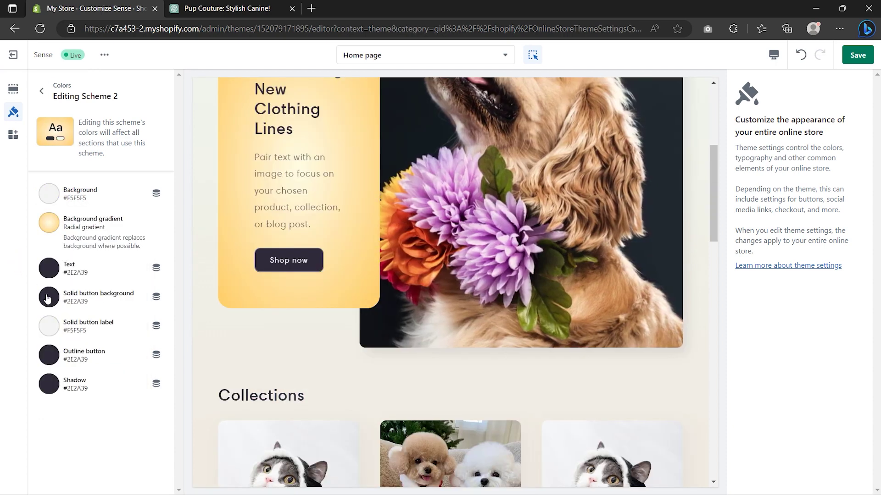
left_click(42, 93)
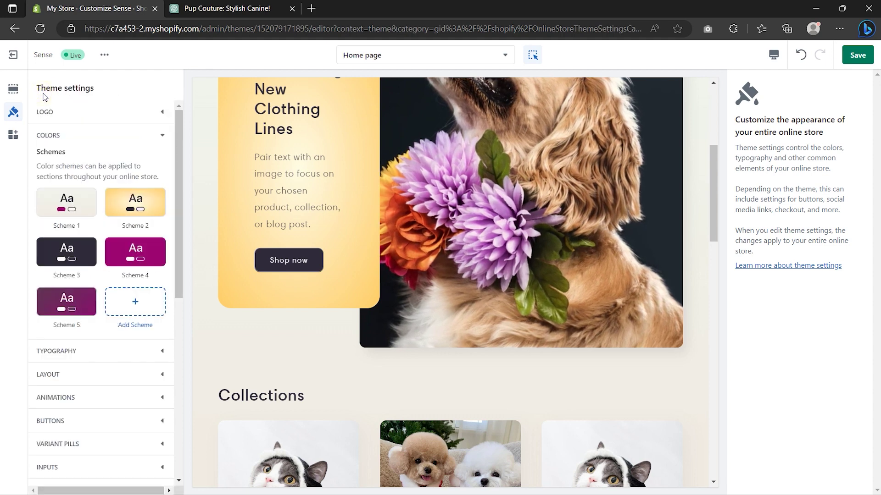
Step: Preview Archivo and Mono heading fonts but keep Harmonia Sans Semi Bold
left_click(97, 352)
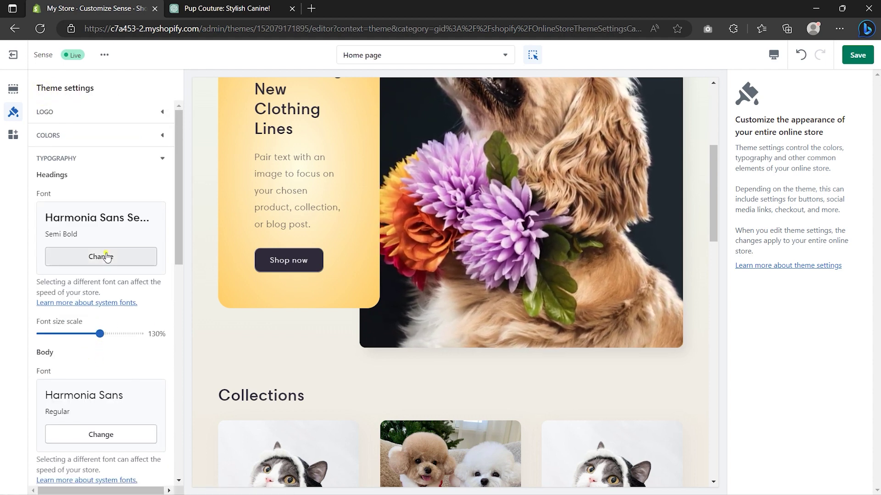
left_click(106, 257)
scroll(107, 257, "down", 2)
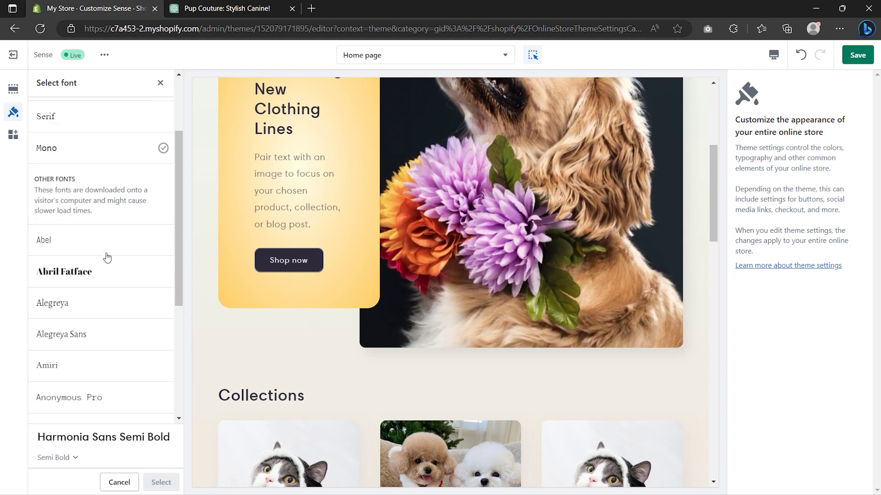
scroll(106, 257, "down", 5)
left_click(107, 248)
scroll(107, 256, "up", 2)
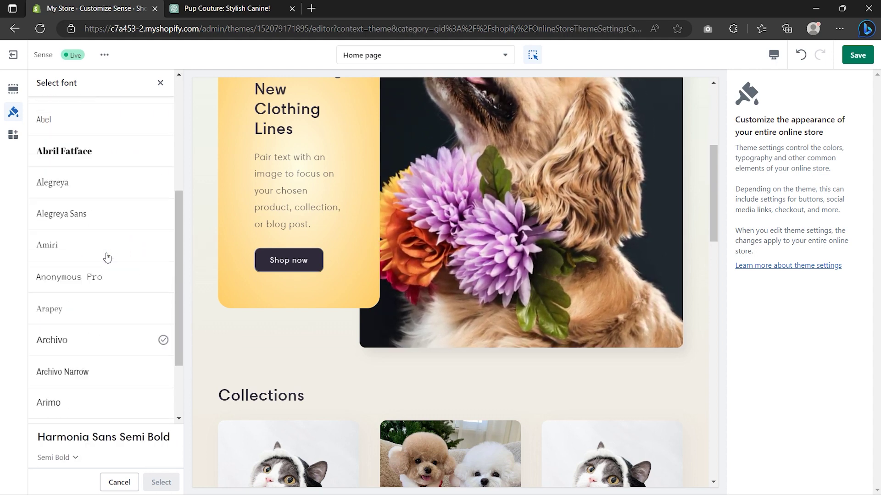
scroll(106, 256, "up", 5)
left_click(107, 255)
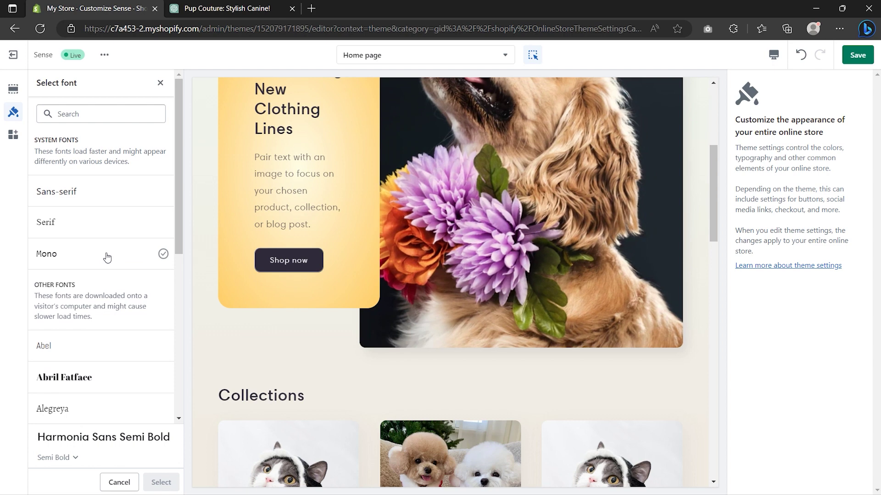
left_click(160, 84)
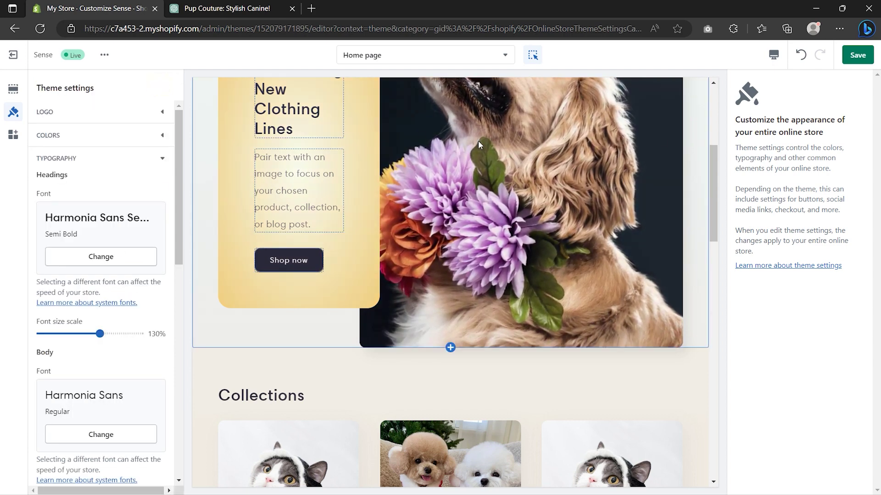
Step: Save the theme and exit to the Themes overview
left_click(857, 55)
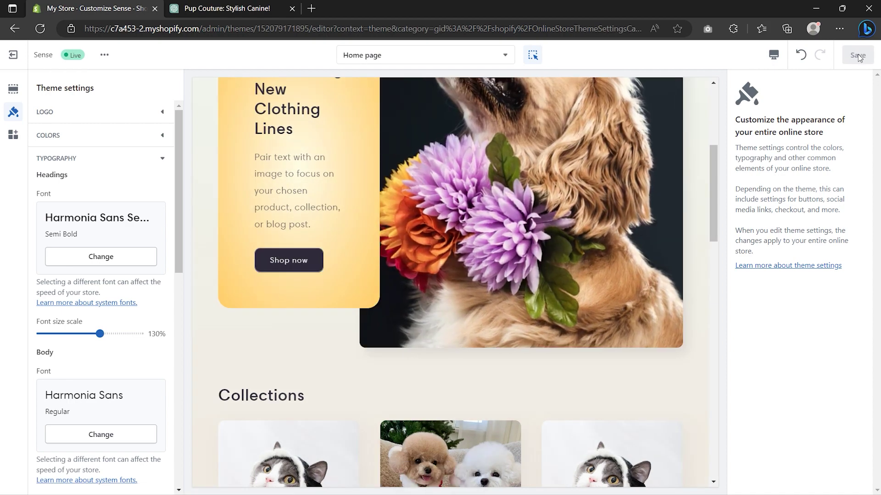
scroll(577, 154, "up", 5)
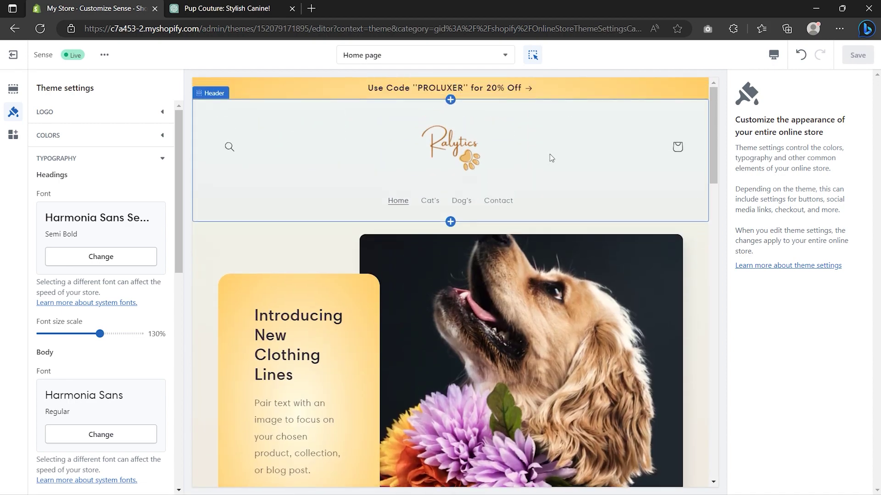
left_click(14, 55)
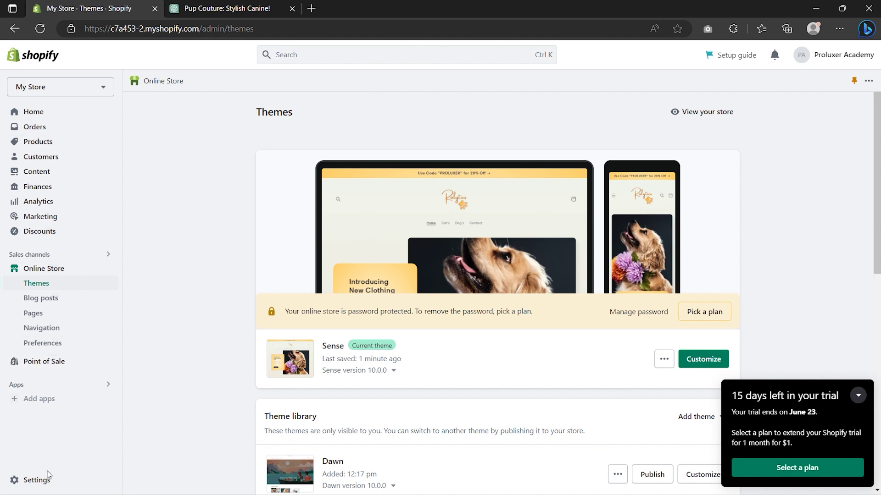
Step: Rename the store to Ralytics Shop in the Store details profile
left_click(41, 484)
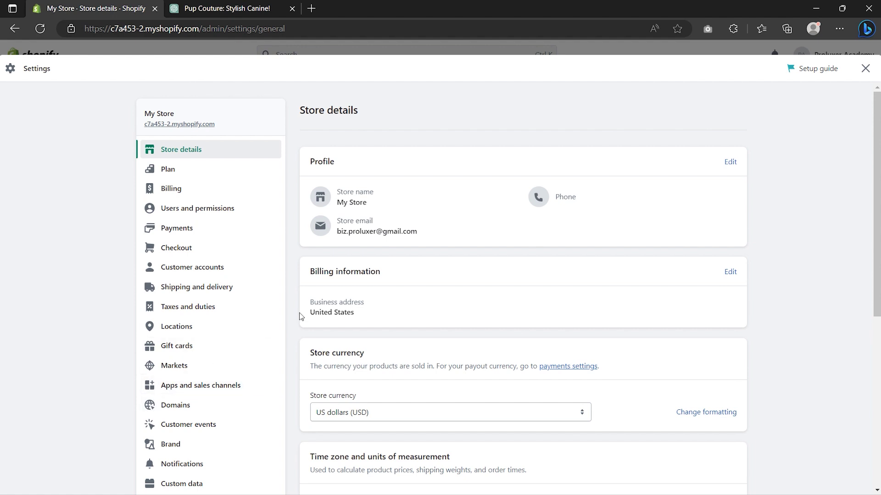
left_click(730, 163)
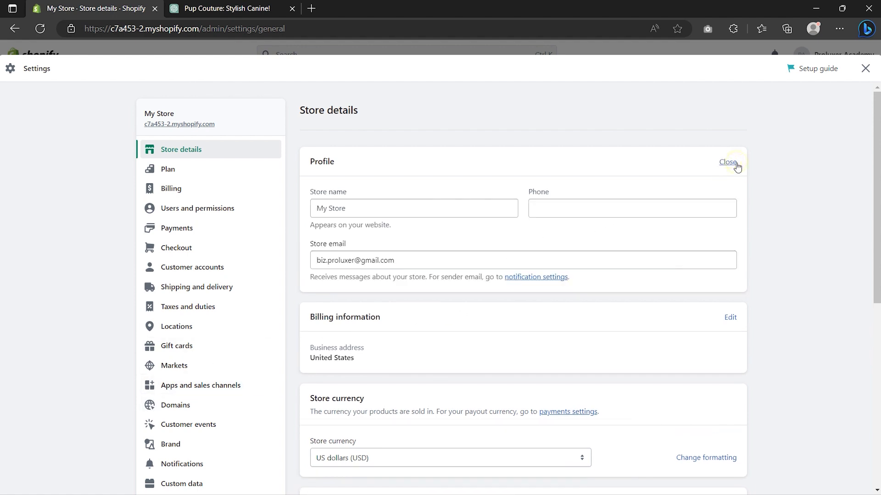
left_click(367, 210)
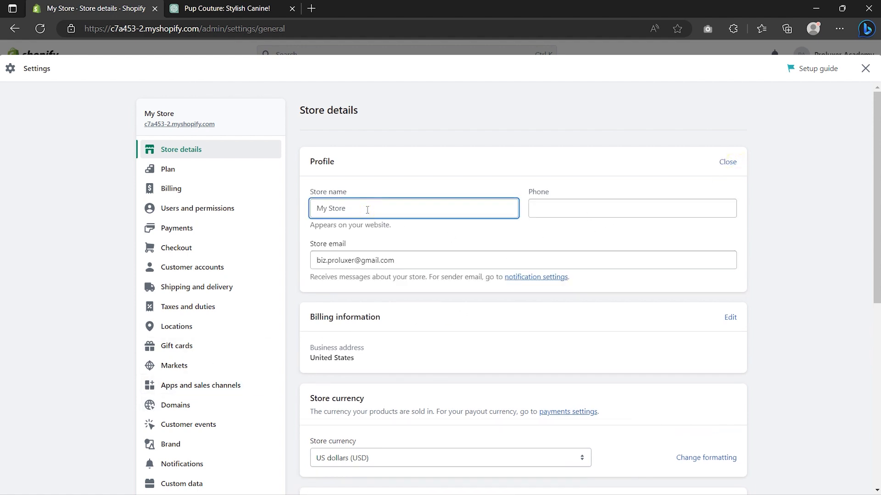
key("ctrl+a")
type("Ralytics Shop")
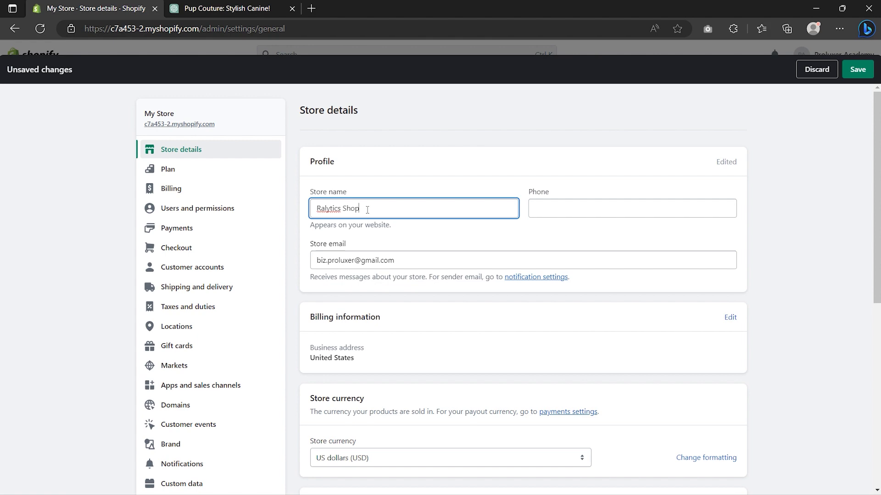
Step: Keep US dollars (USD) as the store currency and save the store details
scroll(367, 210, "down", 5)
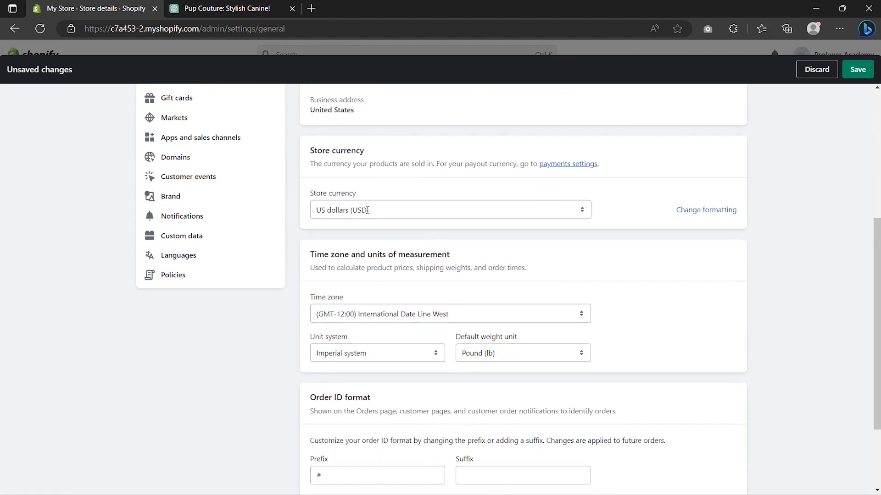
left_click(367, 210)
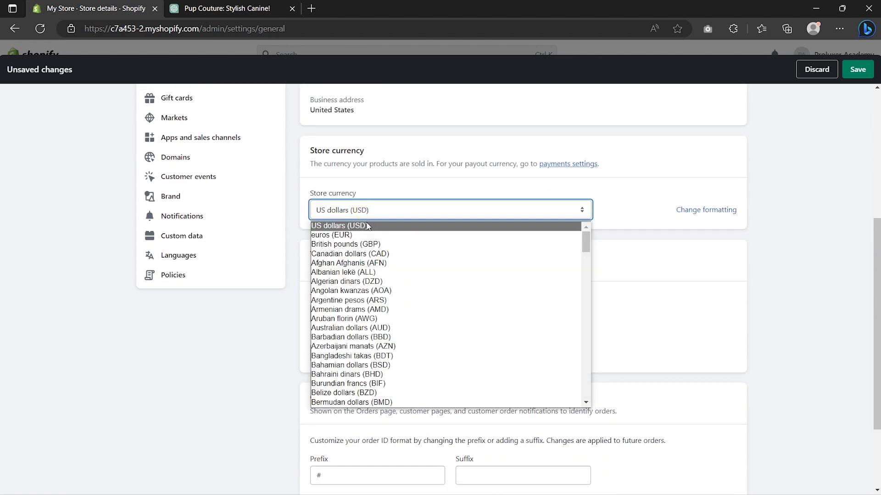
left_click(367, 226)
scroll(368, 226, "down", 3)
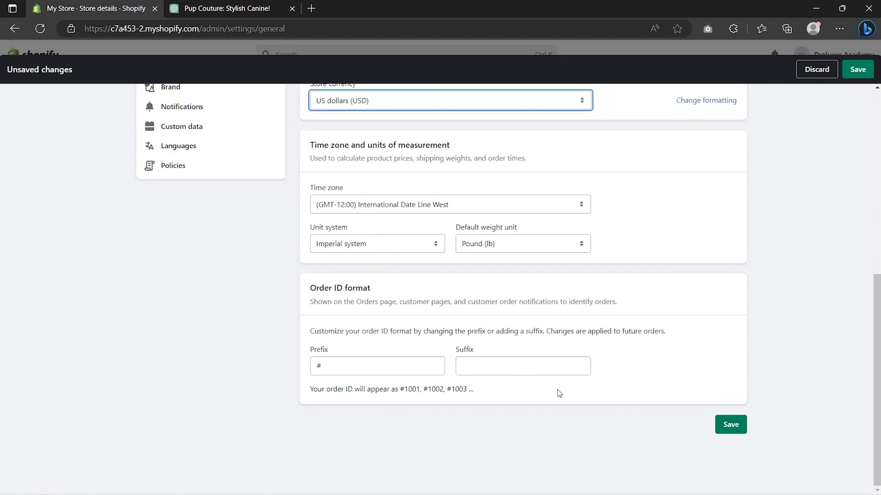
left_click(733, 428)
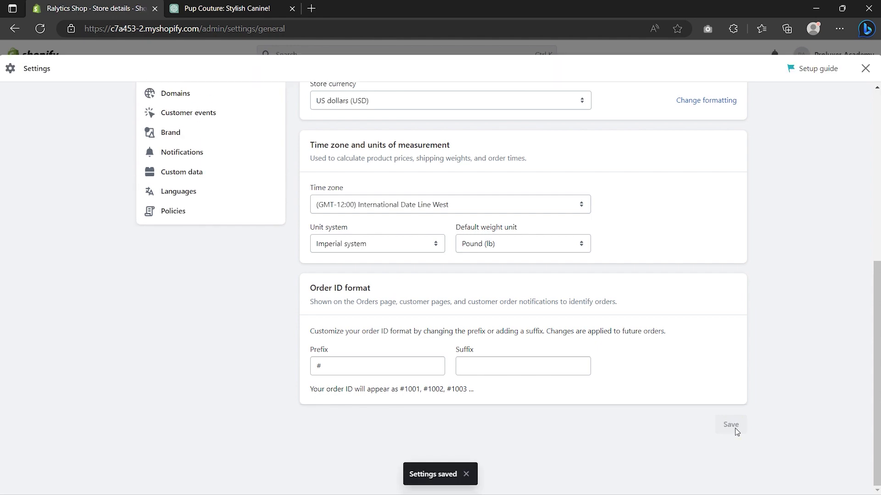
scroll(735, 428, "up", 6)
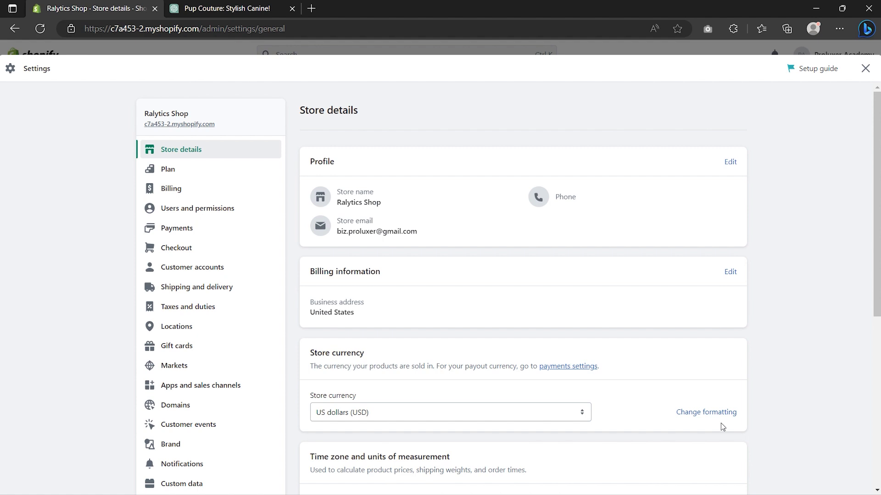
Step: Review the available payment methods in Payments settings
left_click(195, 229)
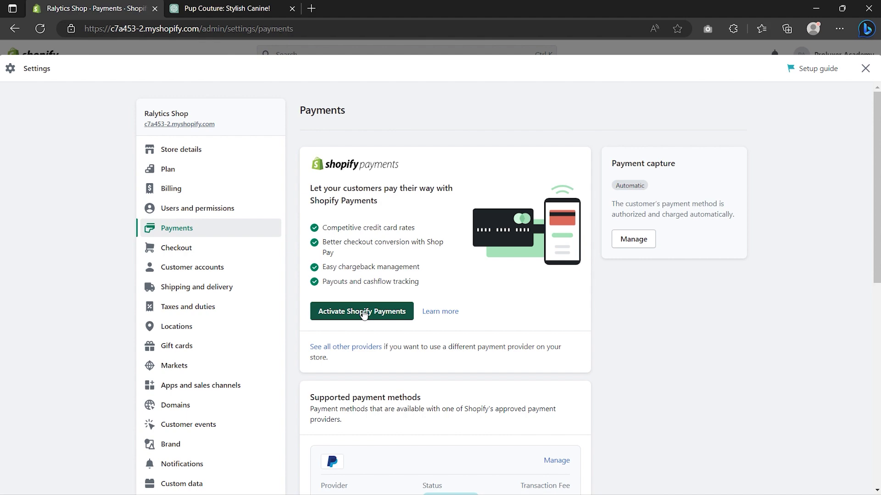
scroll(364, 314, "down", 5)
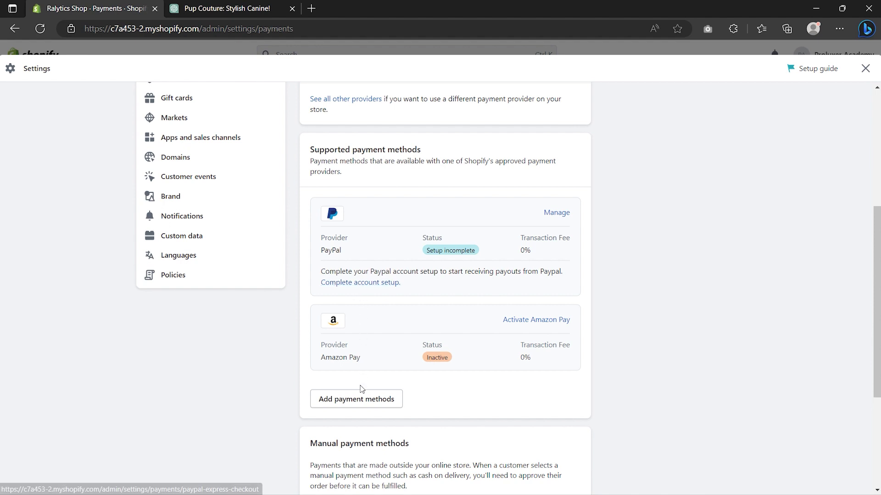
left_click(357, 402)
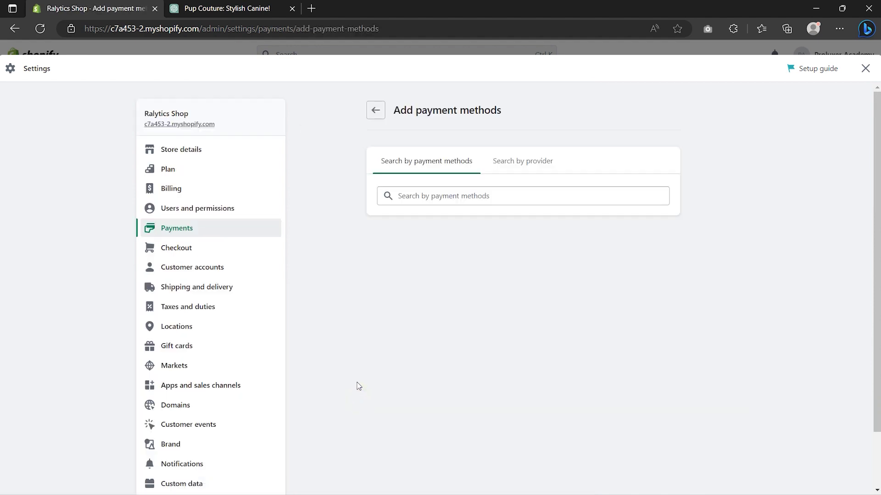
left_click(442, 197)
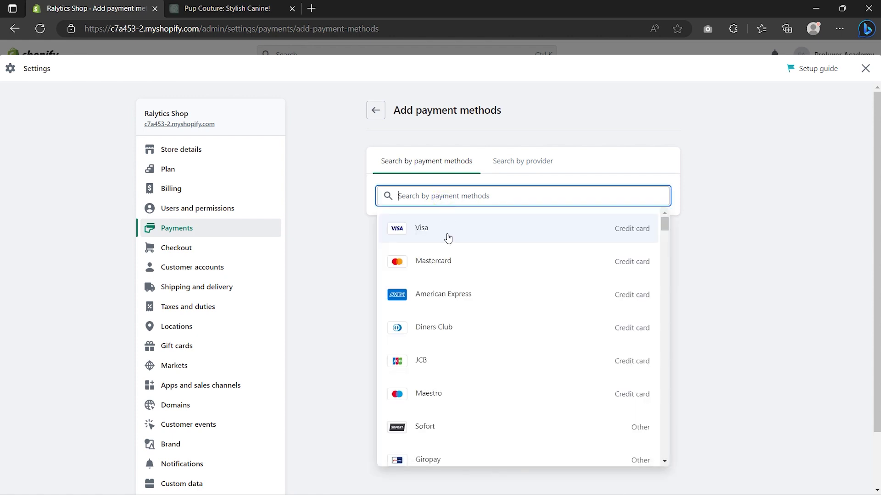
scroll(448, 237, "down", 6)
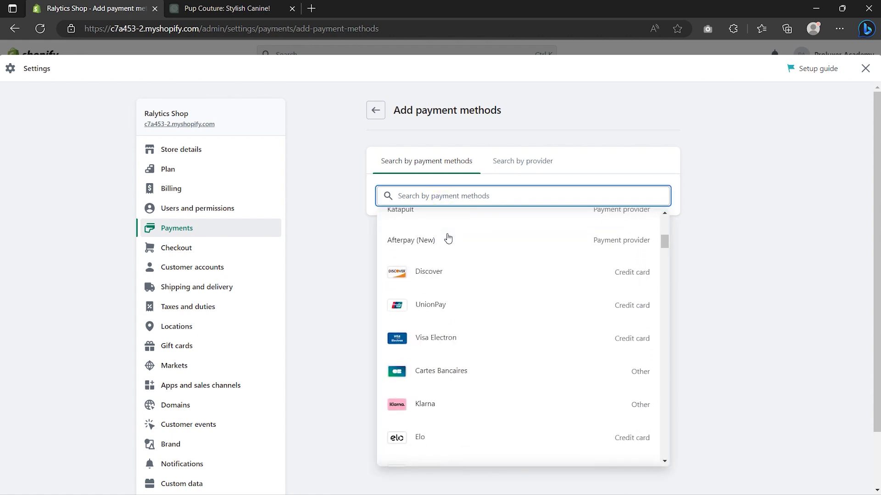
left_click(375, 110)
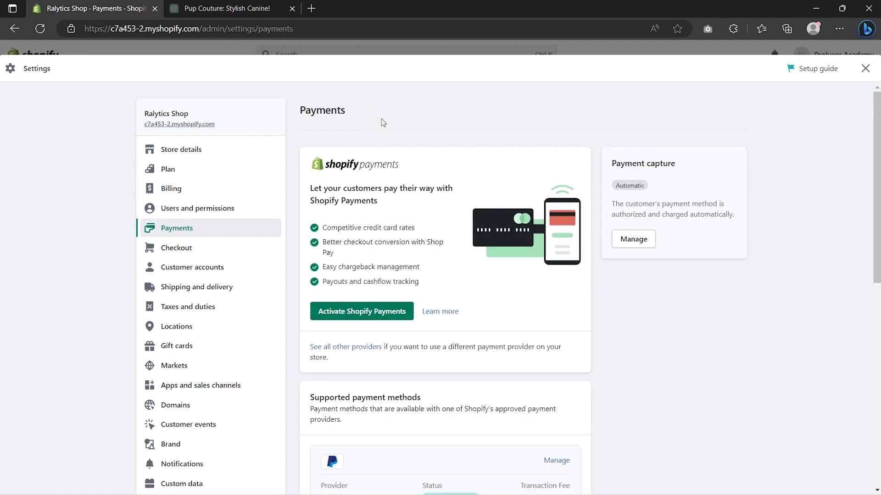
Step: Browse the full list of third-party payment providers, then return
left_click(355, 347)
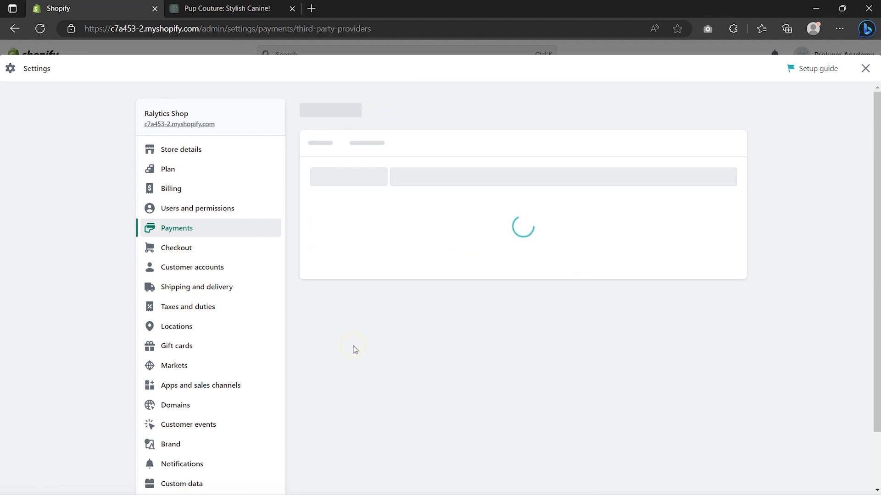
scroll(354, 350, "down", 3)
scroll(355, 351, "down", 10)
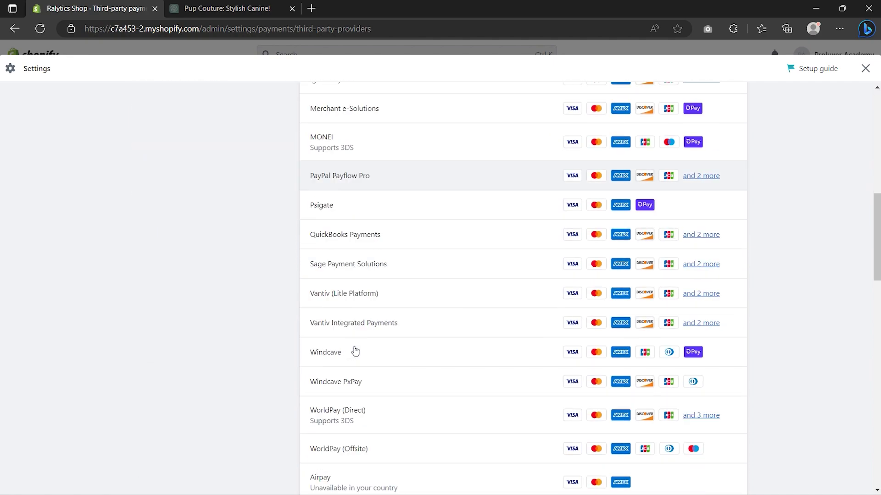
scroll(354, 351, "up", 13)
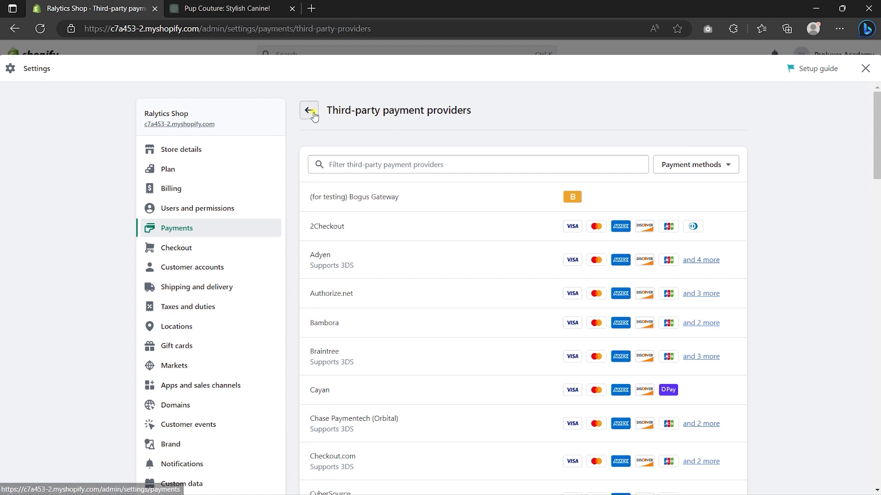
left_click(309, 110)
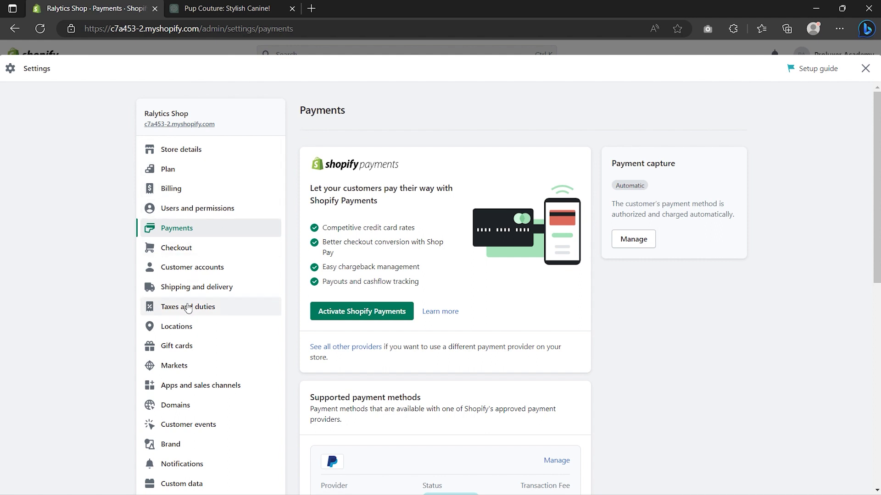
Step: Set the International market to Active and save, then go to Shipping and delivery
left_click(181, 367)
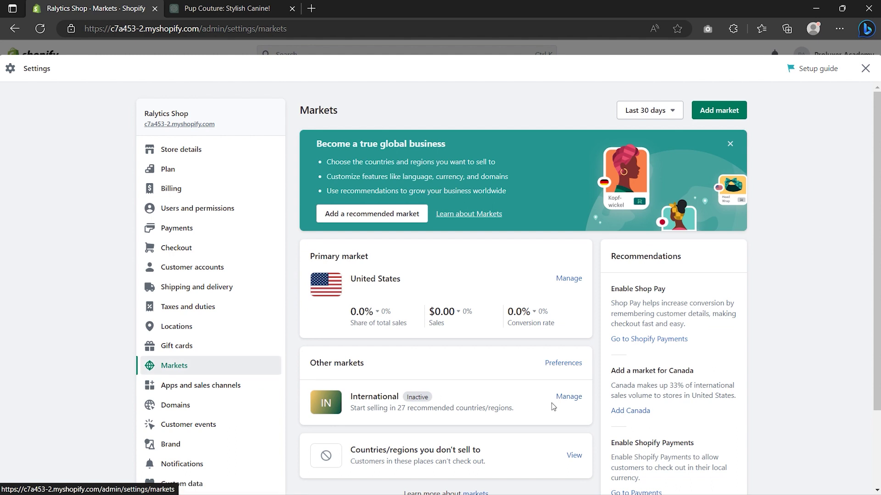
left_click(570, 399)
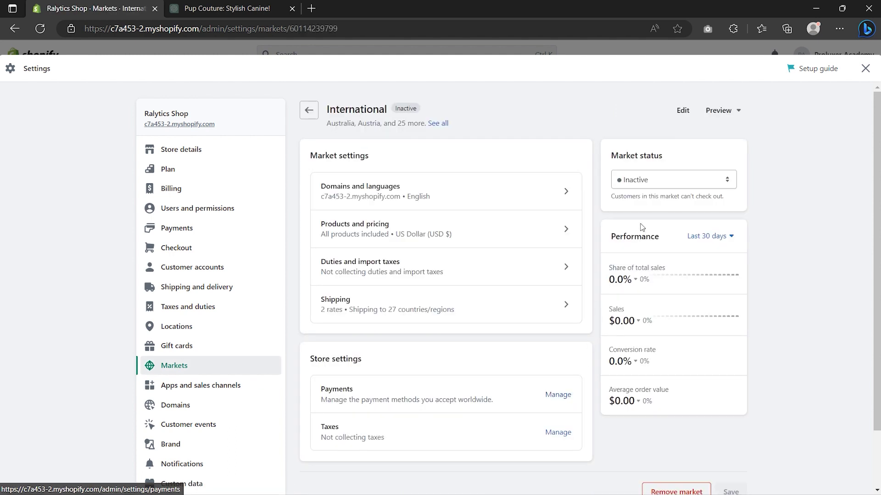
left_click(651, 179)
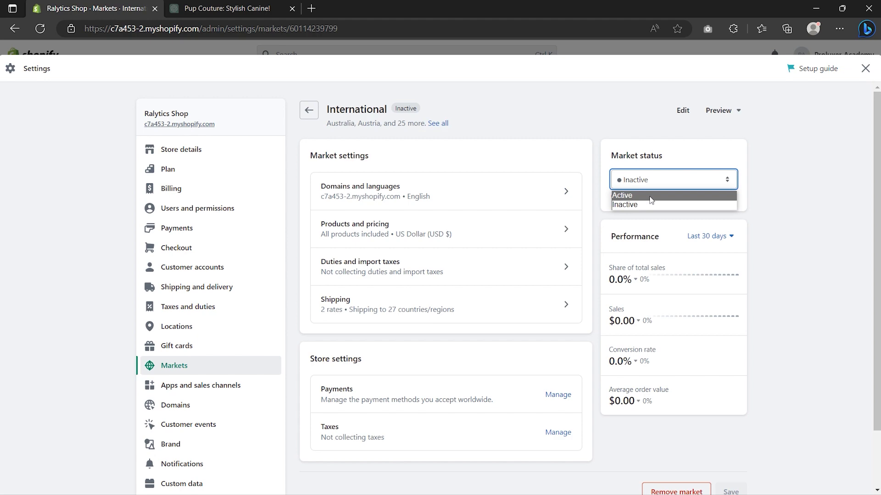
left_click(650, 196)
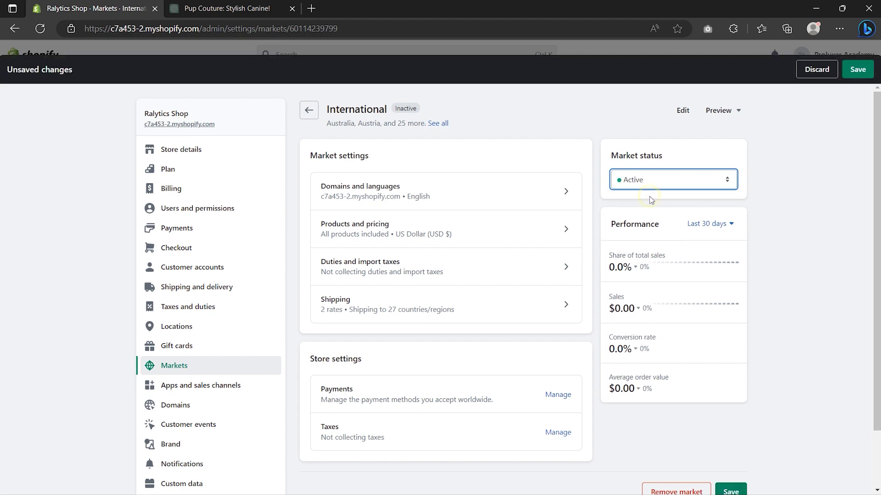
left_click(857, 74)
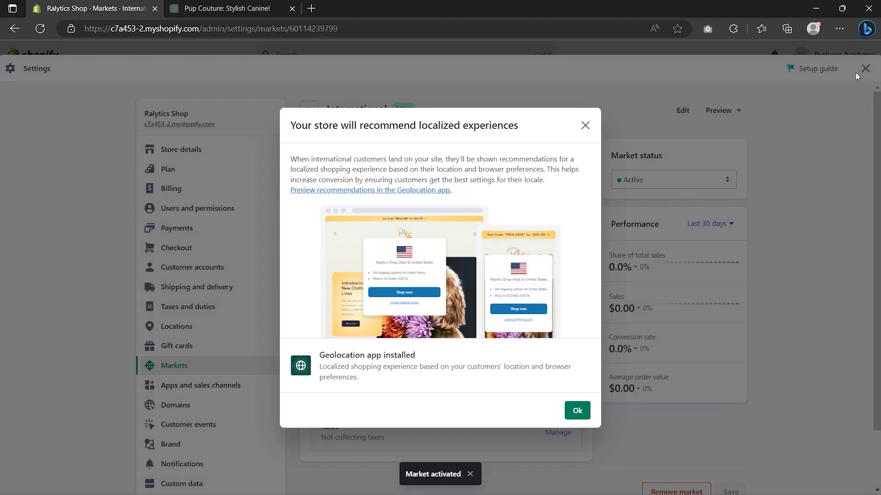
left_click(575, 409)
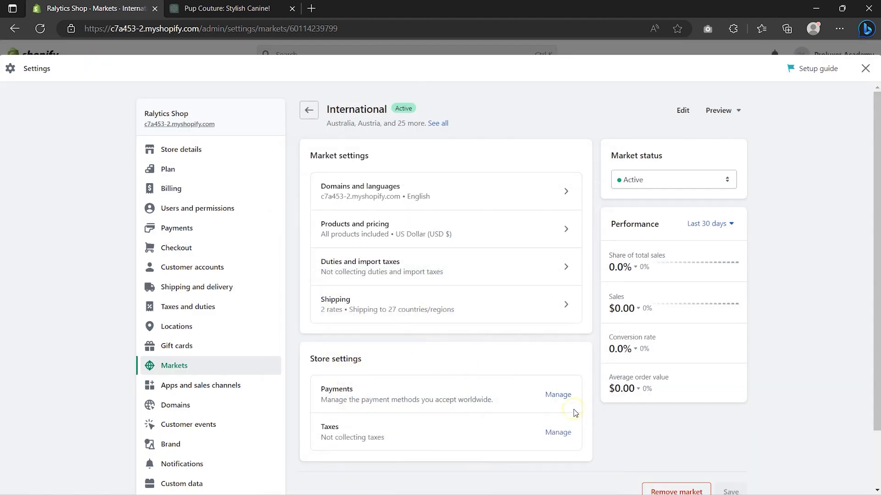
left_click(196, 288)
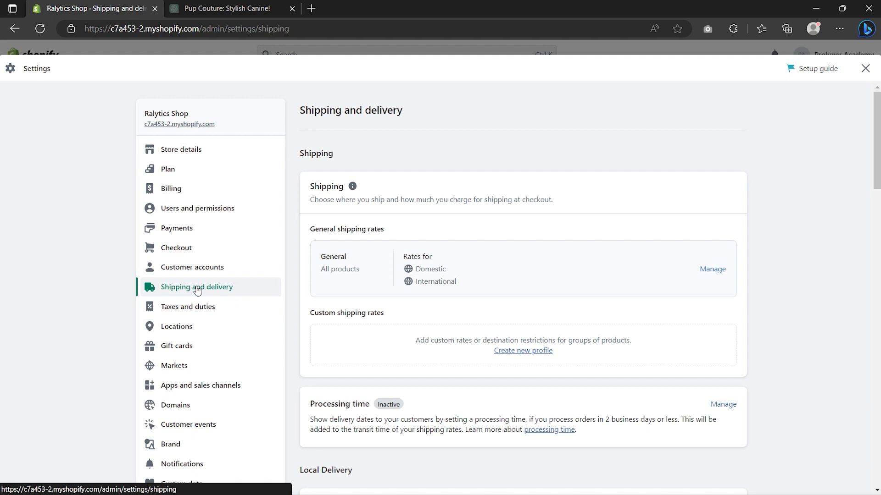
Step: Delete the Domestic and International zones from the General shipping rates profile
left_click(716, 270)
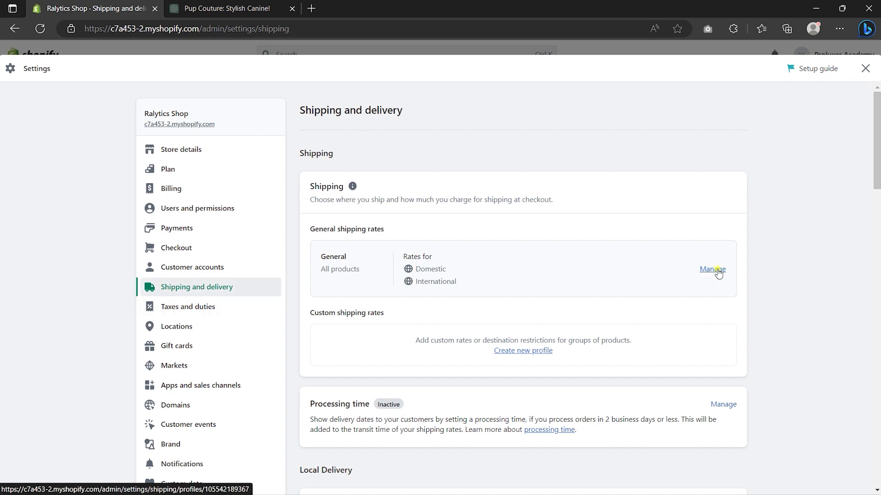
scroll(718, 272, "down", 5)
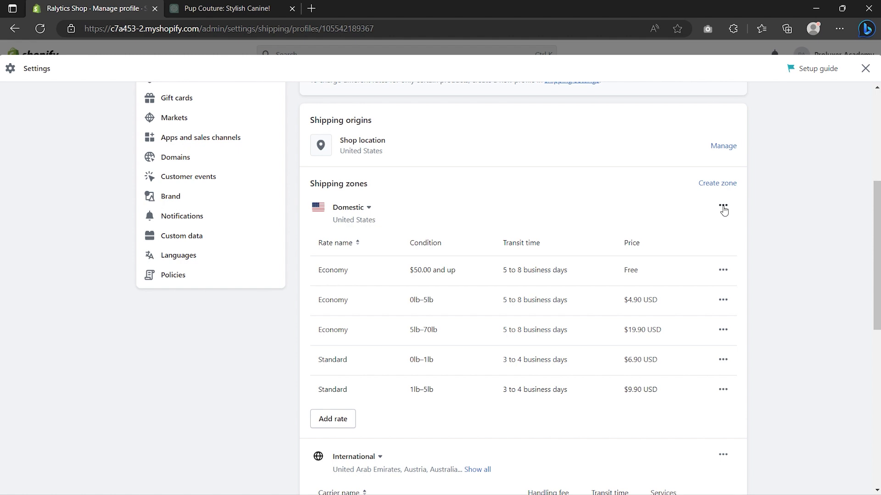
left_click(723, 207)
left_click(706, 258)
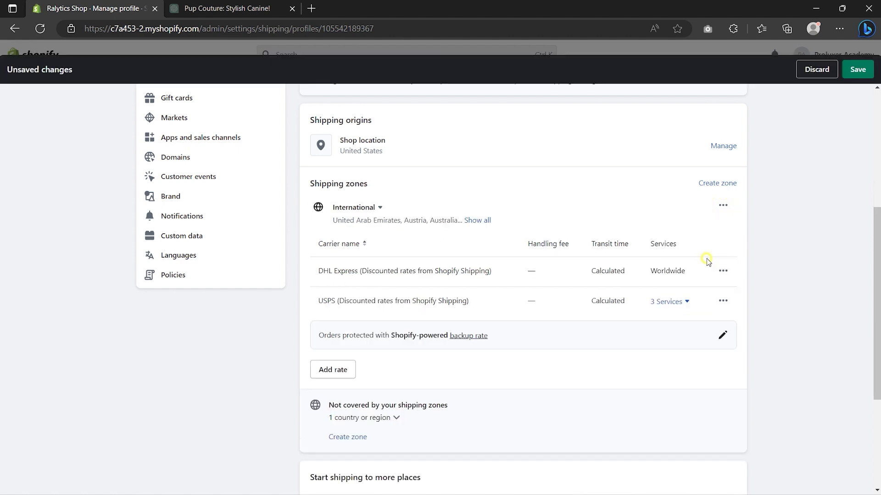
left_click(724, 207)
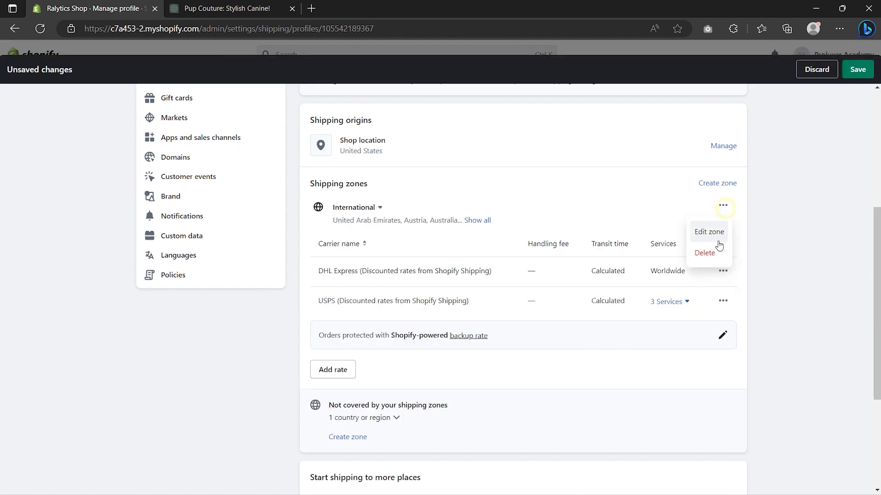
left_click(714, 256)
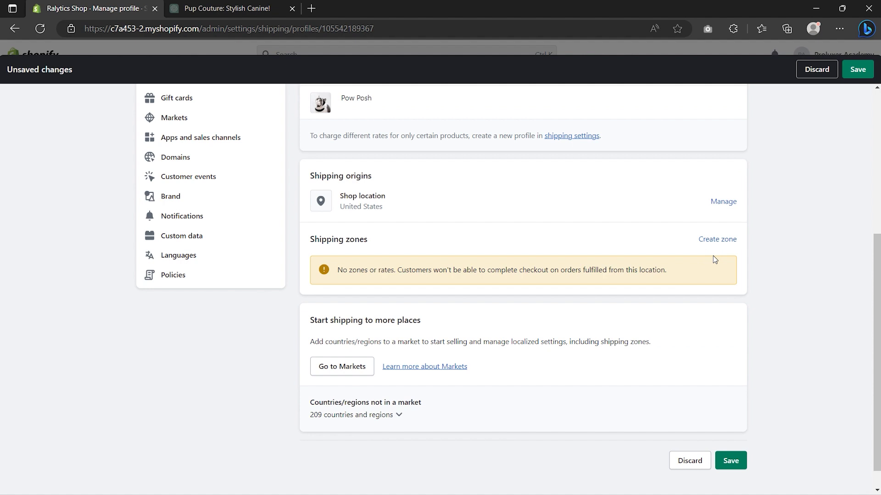
Step: Create a 'Free Shipping Worldwide' zone covering all international countries
left_click(713, 240)
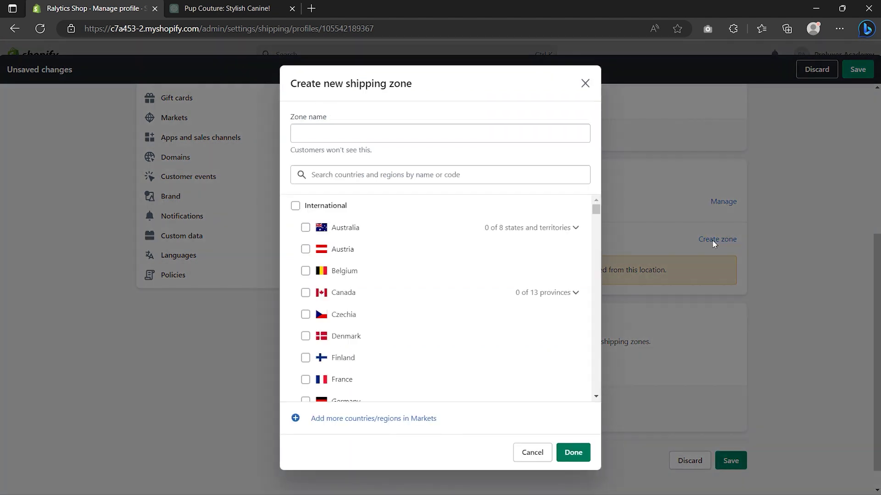
left_click(324, 133)
type("Free Shipping Worldwide")
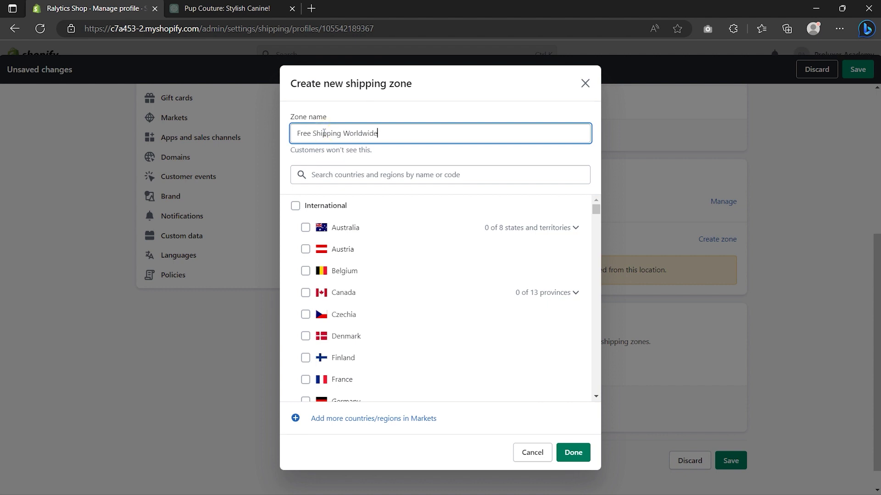
left_click(295, 207)
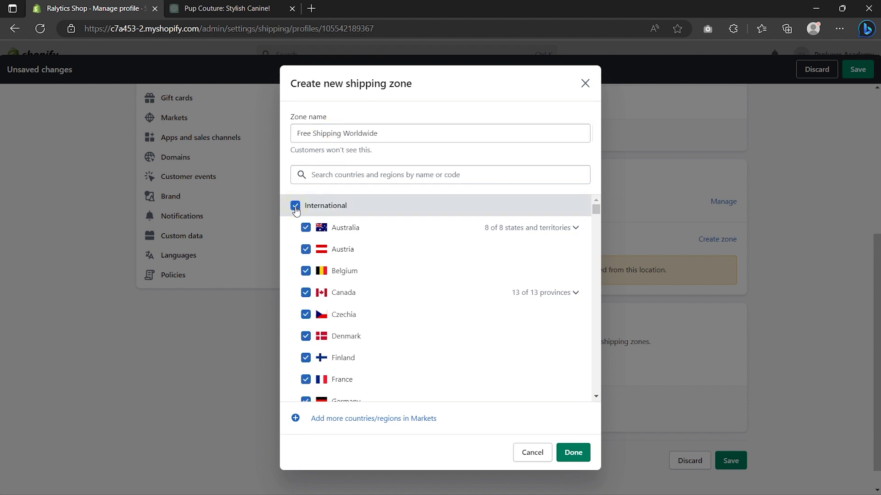
left_click(568, 452)
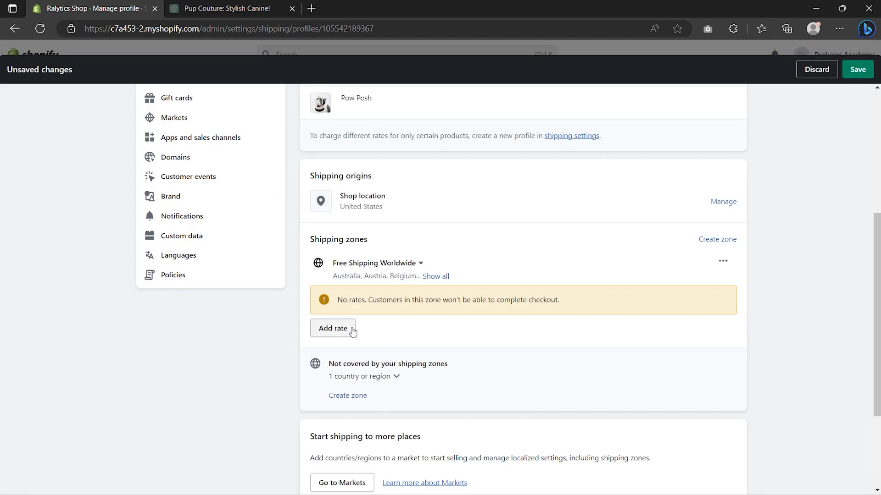
Step: Add an Economy International rate priced at 0 and save the shipping profile
left_click(341, 330)
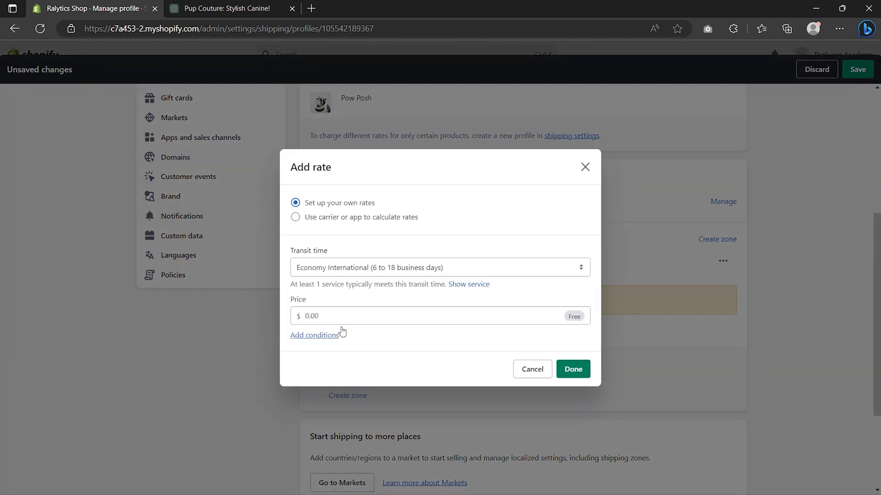
left_click(328, 316)
type("0")
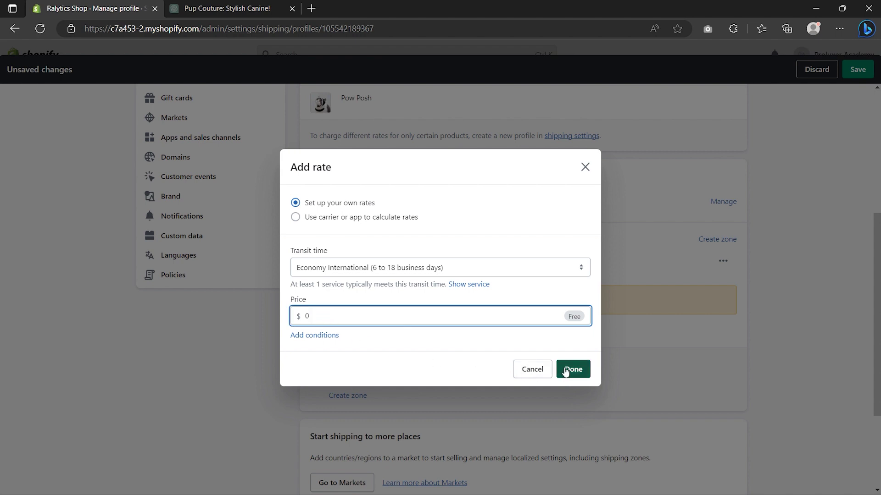
left_click(565, 368)
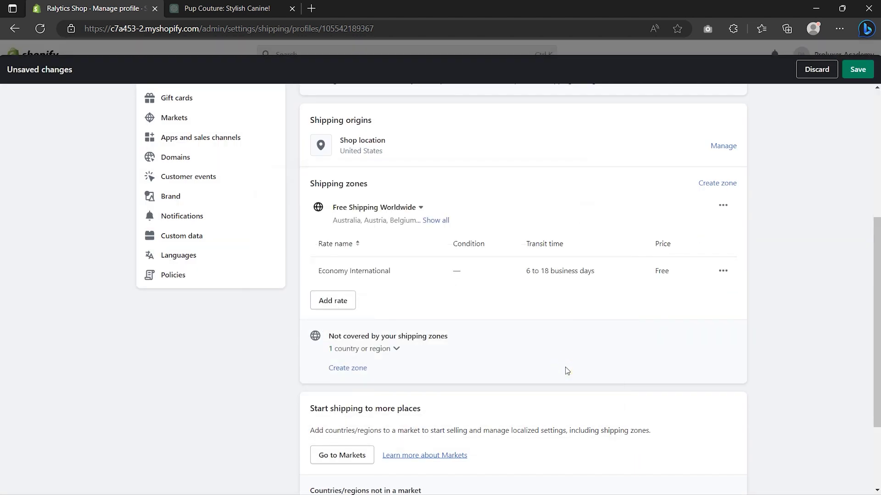
left_click(861, 71)
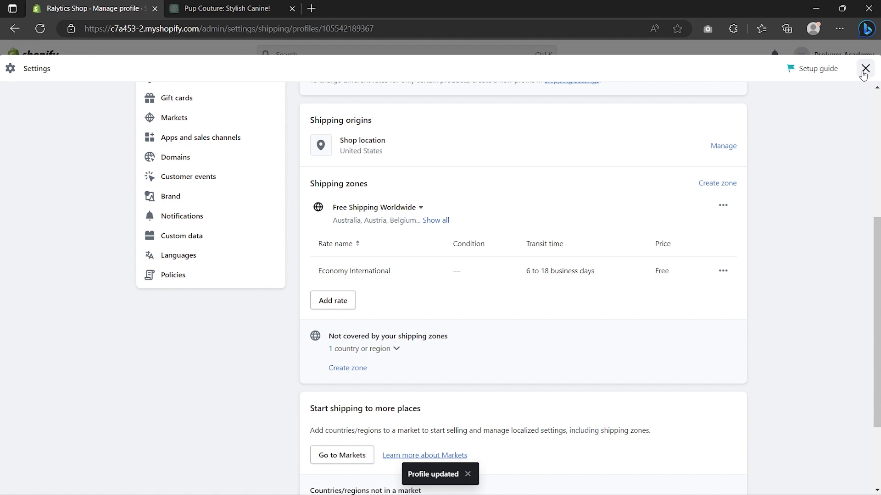
Step: Go to Domains > Buy new domain, then open a new browser tab
left_click(183, 159)
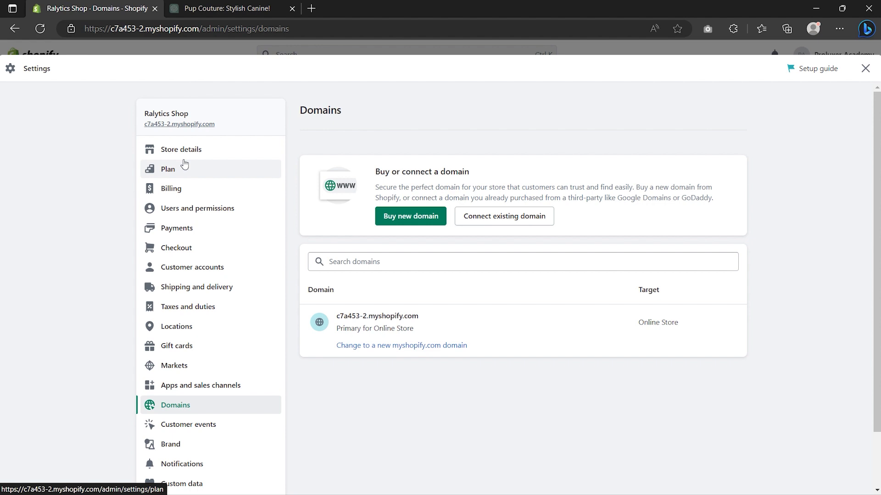
left_click(407, 219)
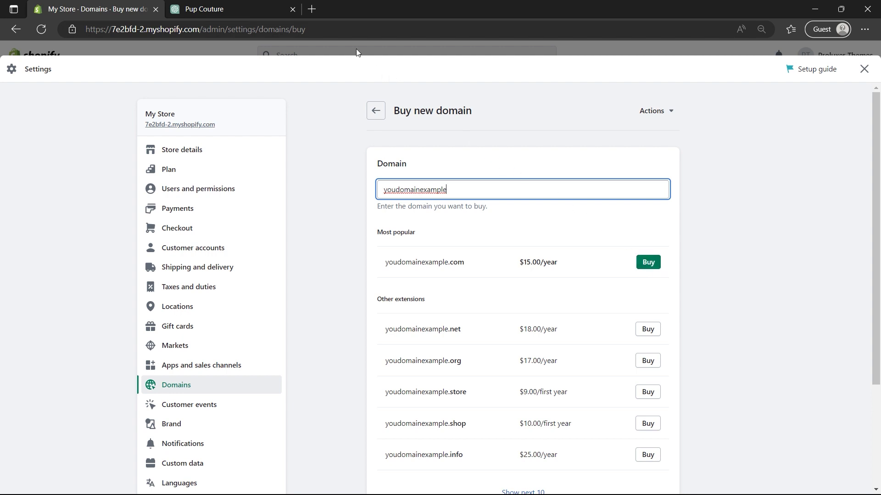
left_click(312, 9)
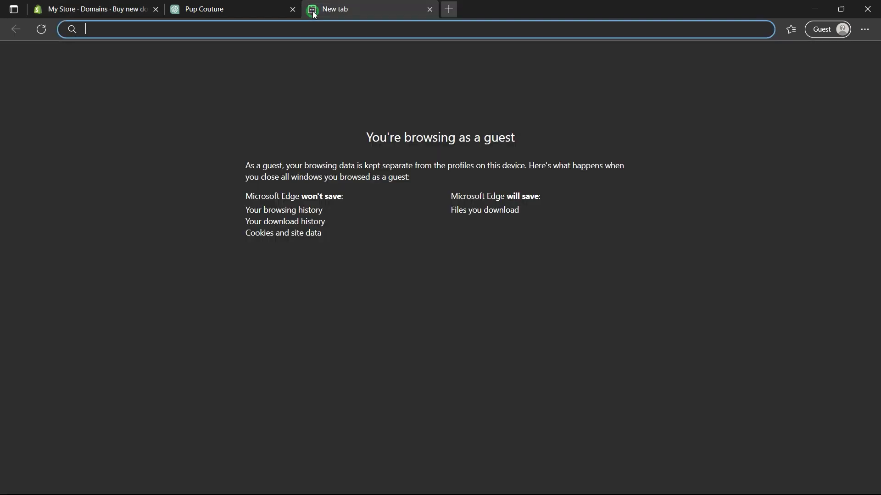
Step: Load proluxer.com/domain and note the $5.98 .COM domain price
type("proluxer.com")
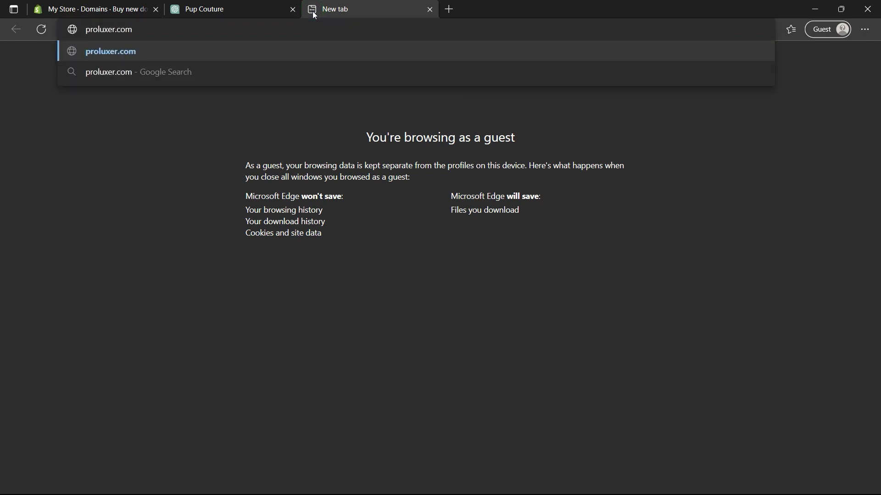
type("/domain")
key("Return")
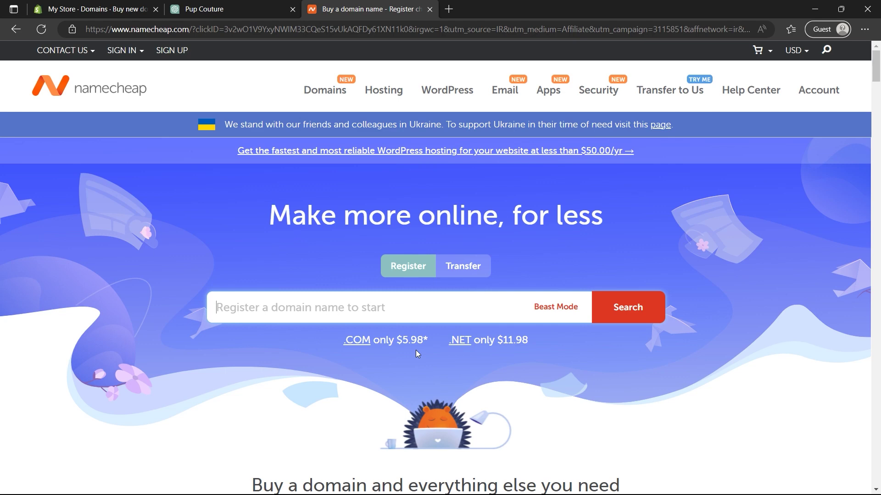
left_click_drag(397, 340, 424, 340)
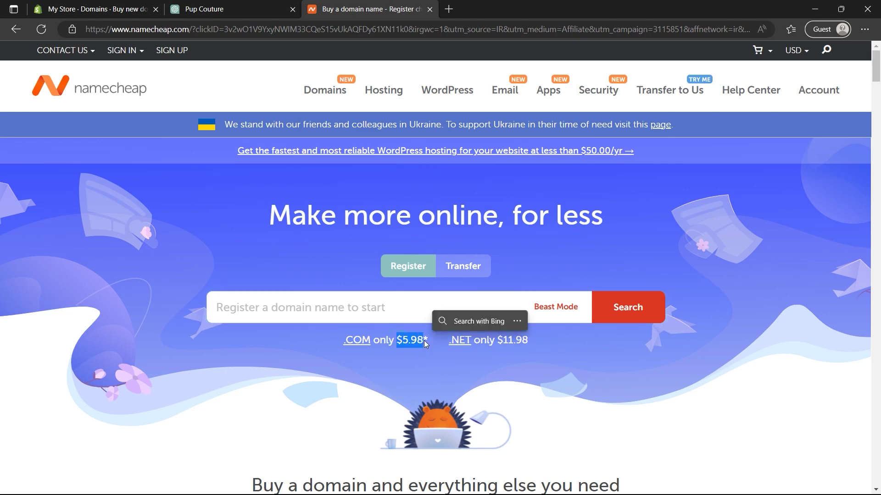
Step: Search for proexample.site, add it to the cart and check out to buy it
left_click(345, 307)
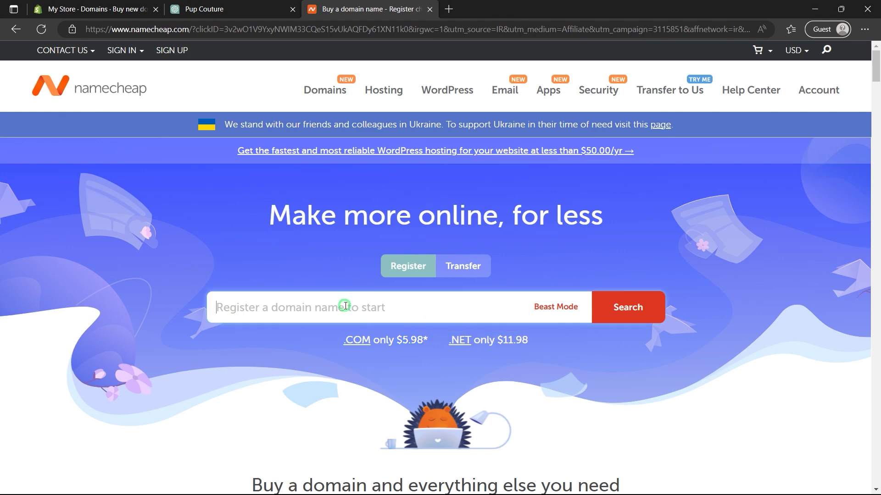
type("proexa")
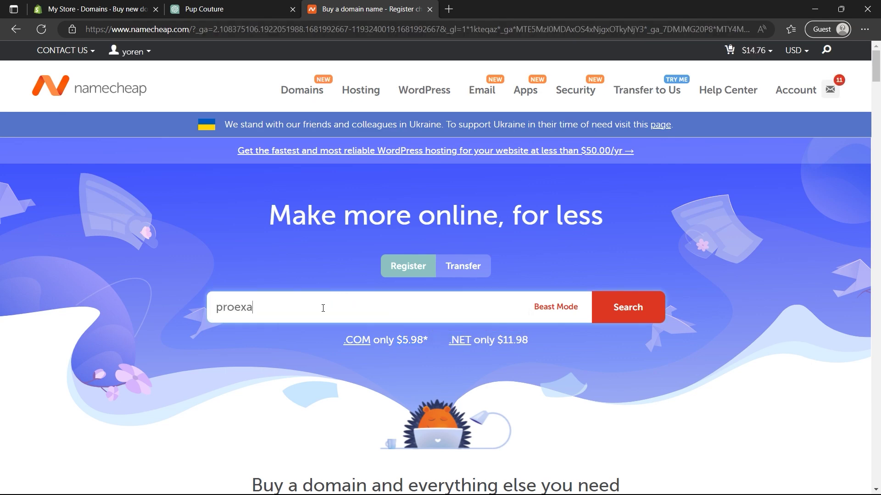
type("mple.site")
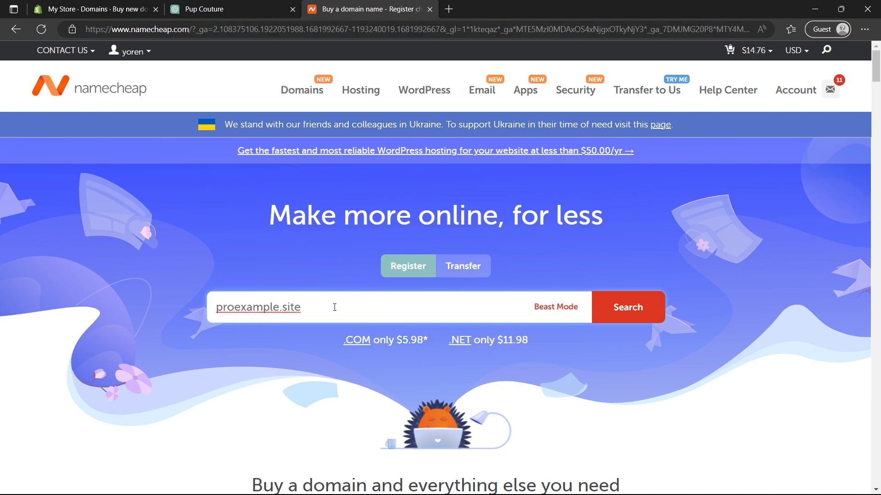
left_click(617, 310)
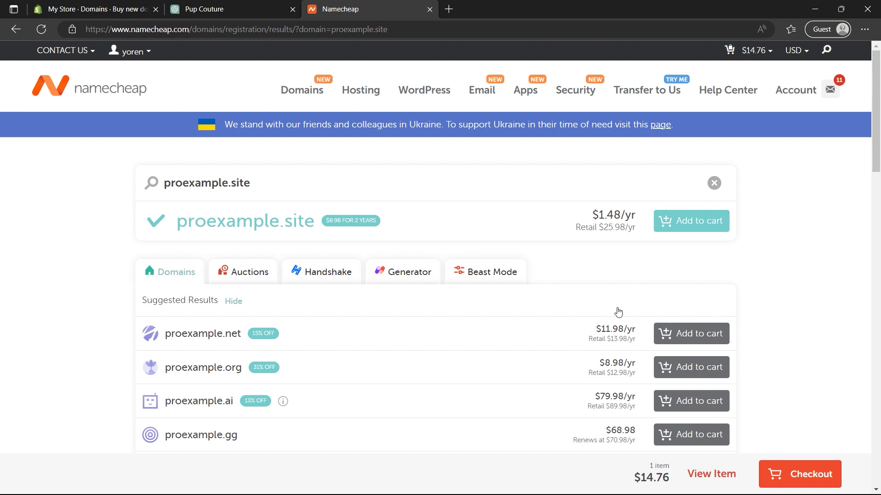
left_click(686, 229)
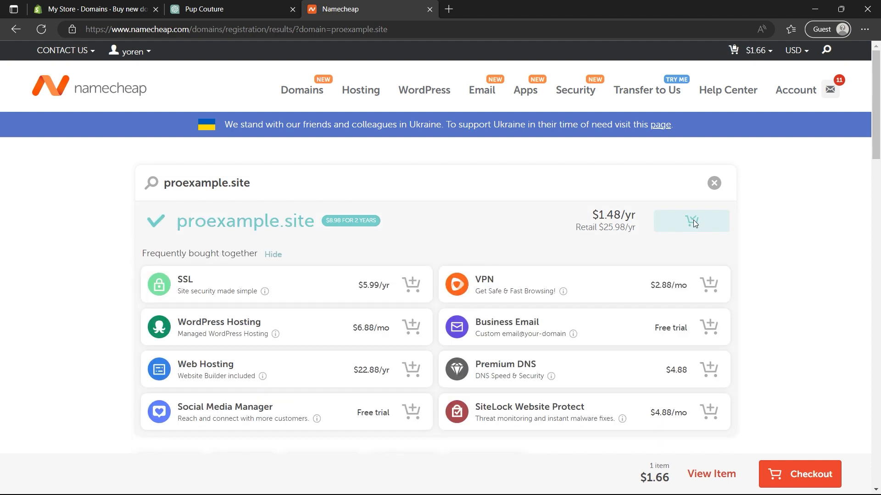
left_click(787, 476)
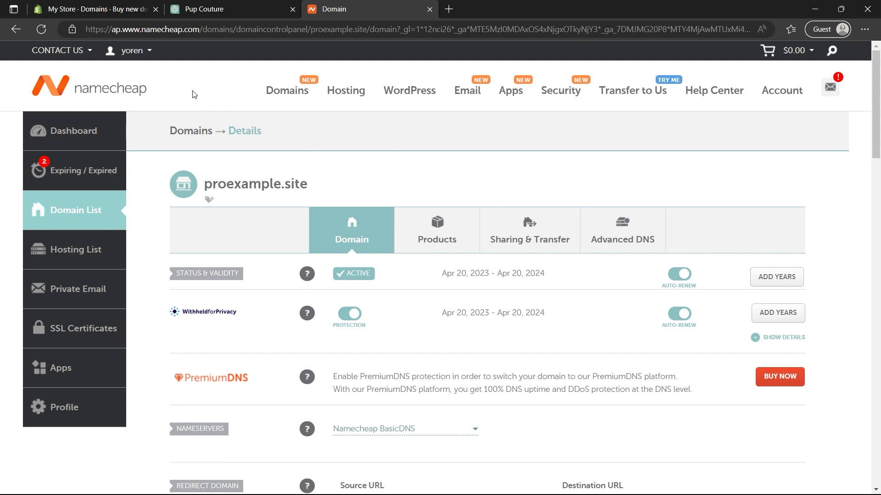
left_click(104, 13)
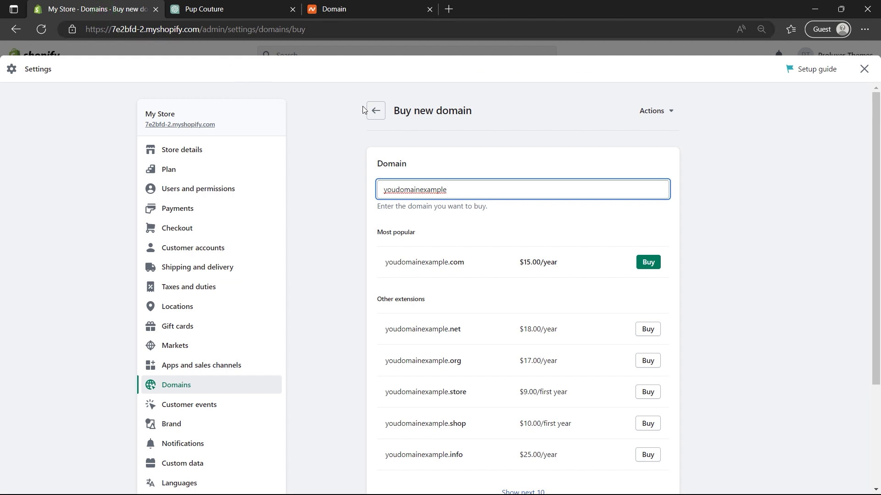
Step: Start connecting the existing domain proexample.site in Shopify's domain settings
left_click(375, 112)
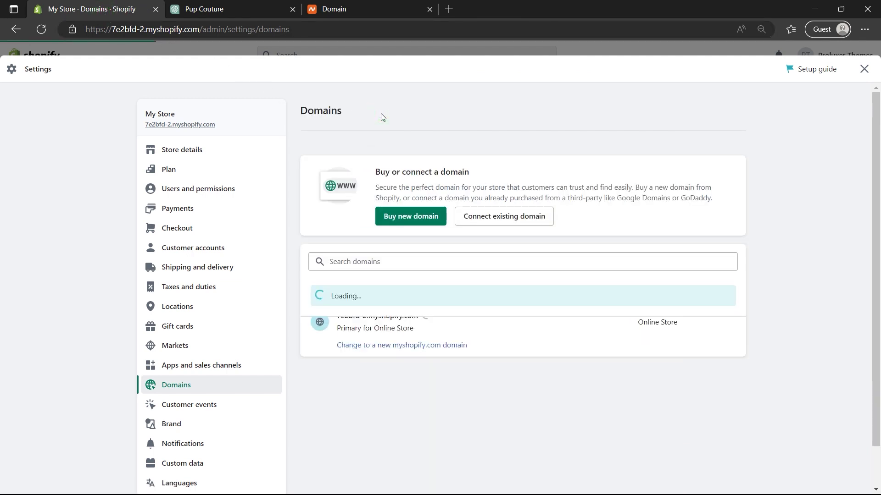
left_click(492, 217)
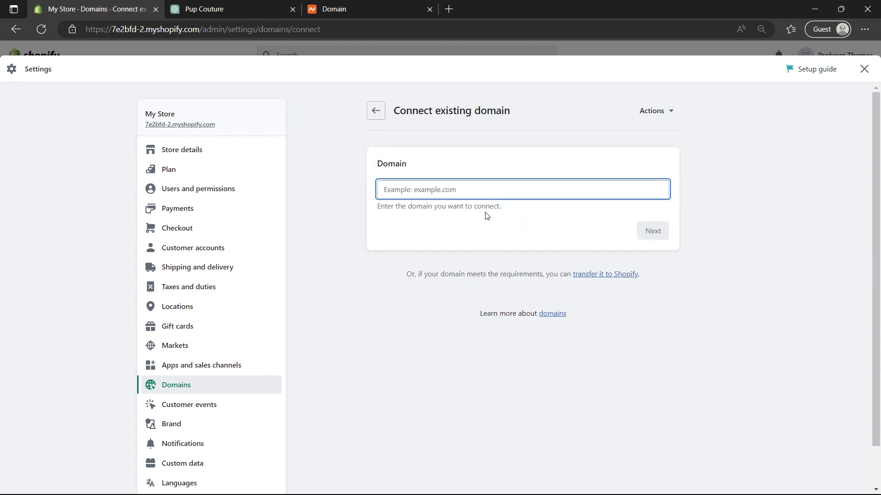
type("proexample.site")
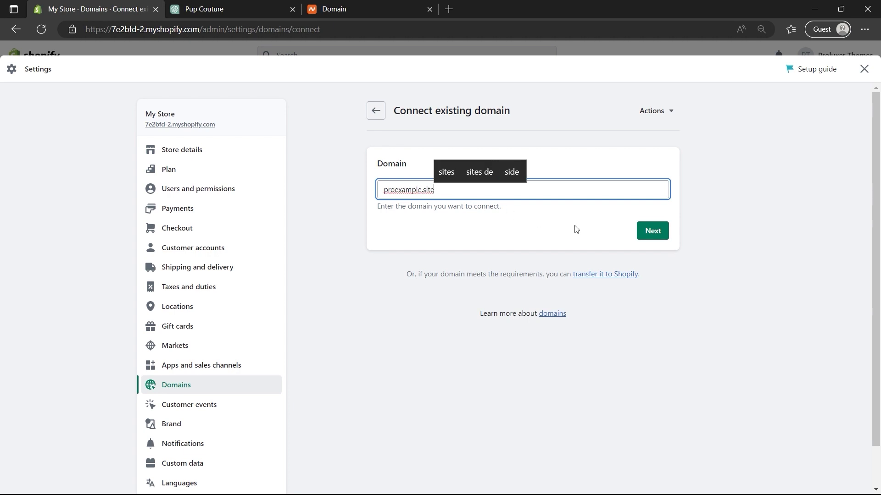
left_click(653, 232)
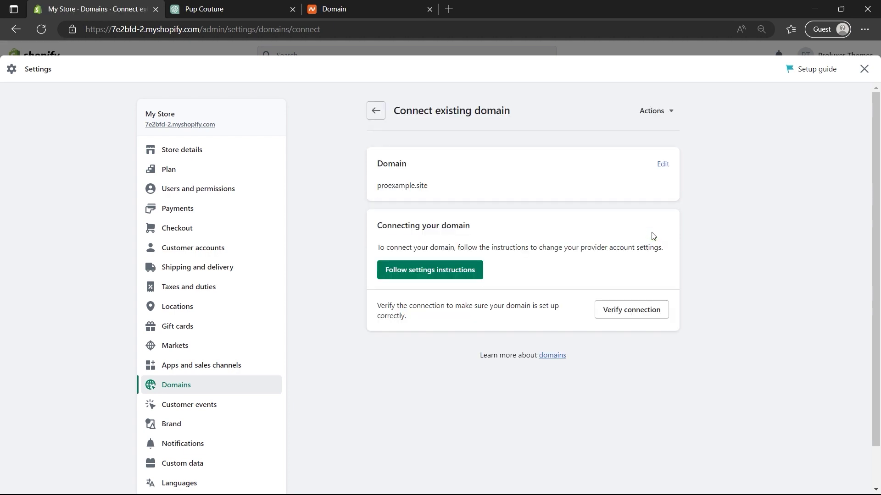
Step: Verify the connection and copy the required A record IP 23.227.38.65
left_click(635, 312)
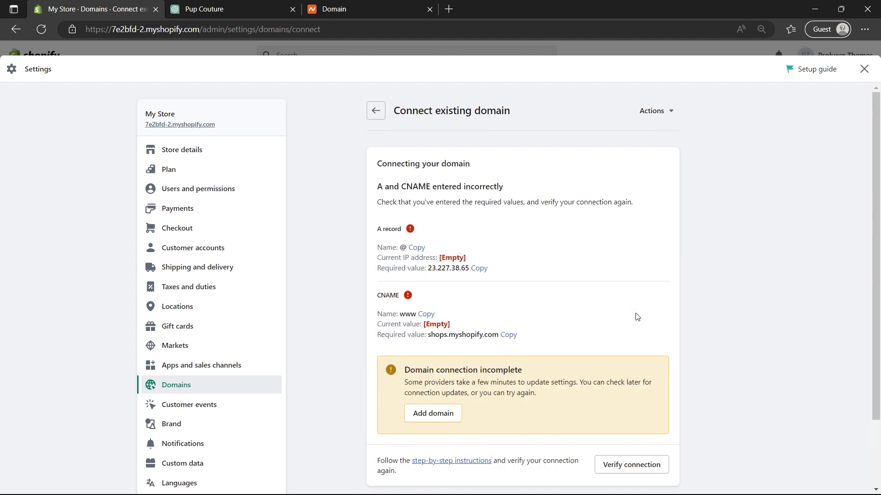
scroll(637, 316, "down", 3)
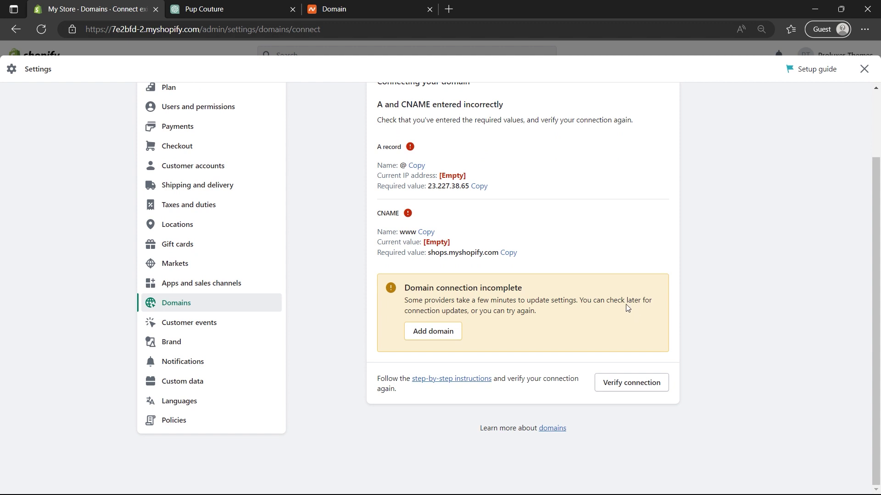
double_click(402, 165)
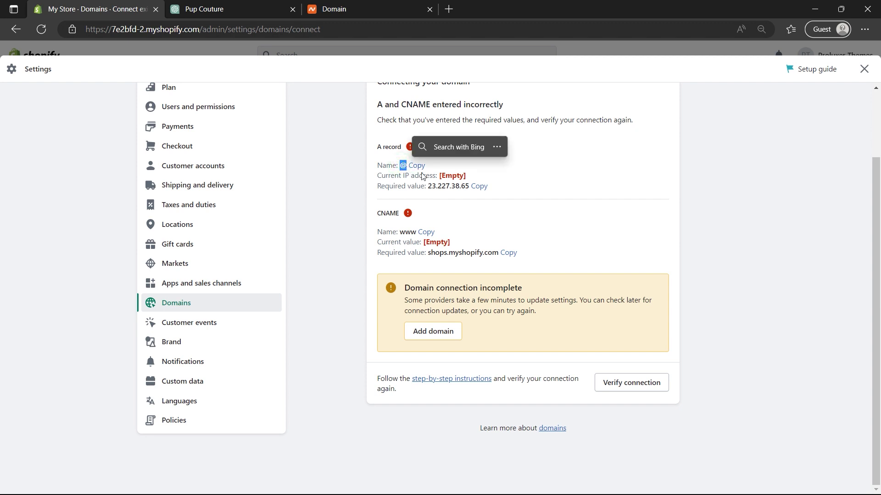
left_click(479, 186)
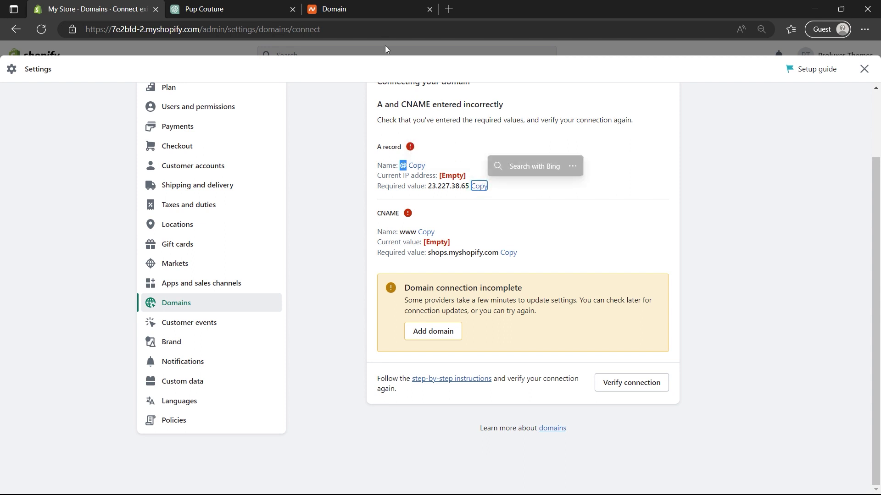
left_click(369, 10)
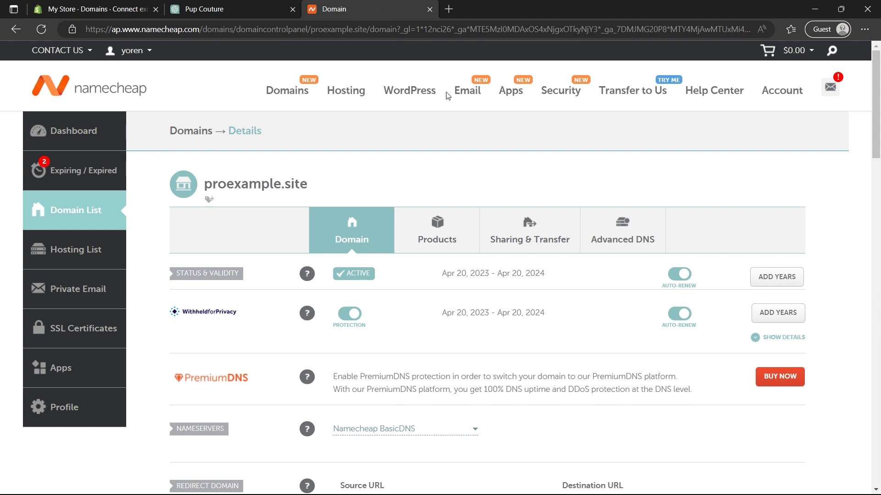
Step: Add and save an A record with host @ pointing to 23.227.38.65 in Advanced DNS
left_click(613, 225)
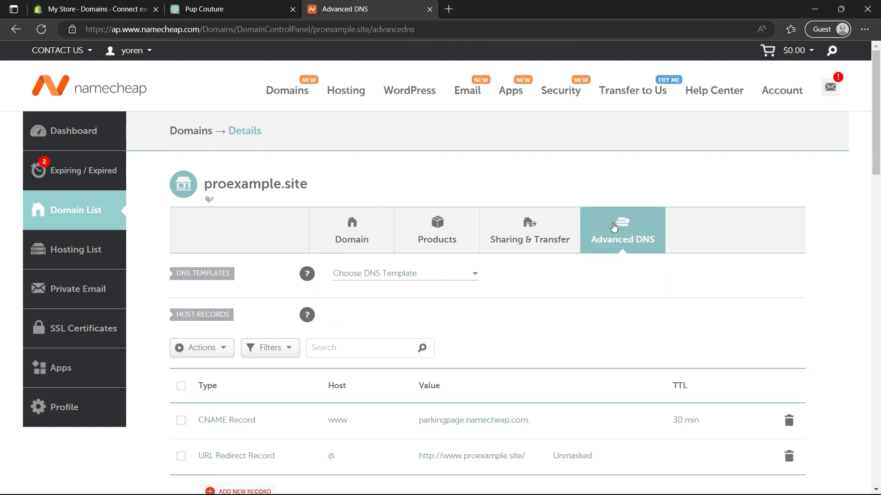
scroll(613, 224, "down", 3)
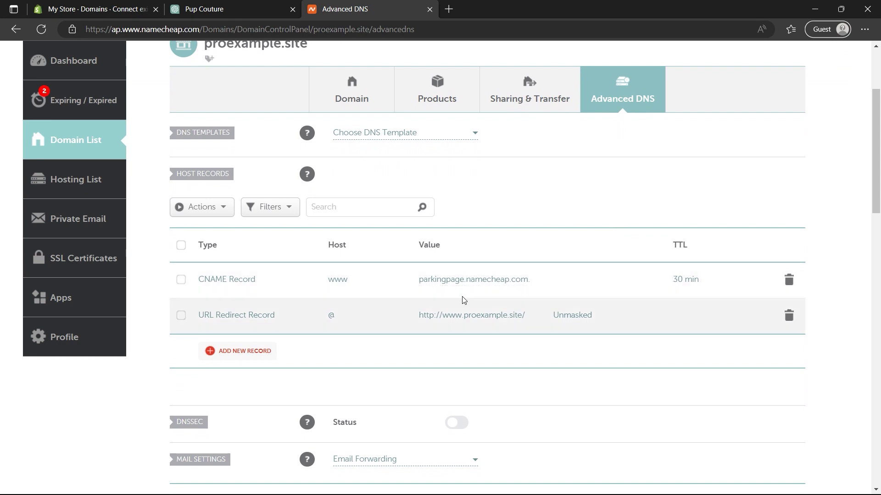
left_click(257, 351)
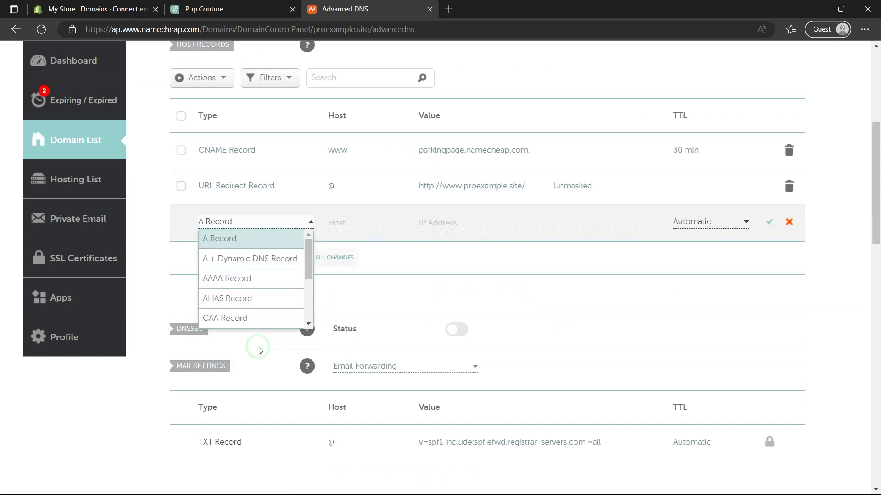
left_click(226, 246)
left_click(349, 225)
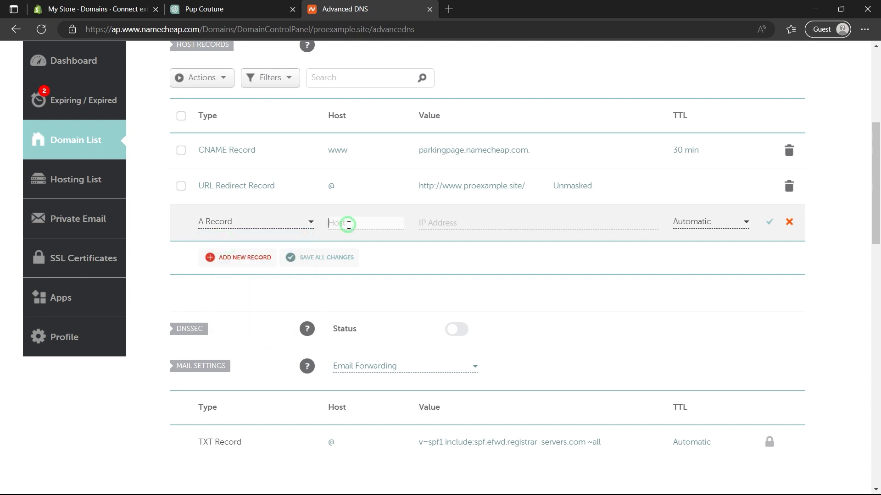
type("@")
left_click(437, 223)
key("ctrl+v")
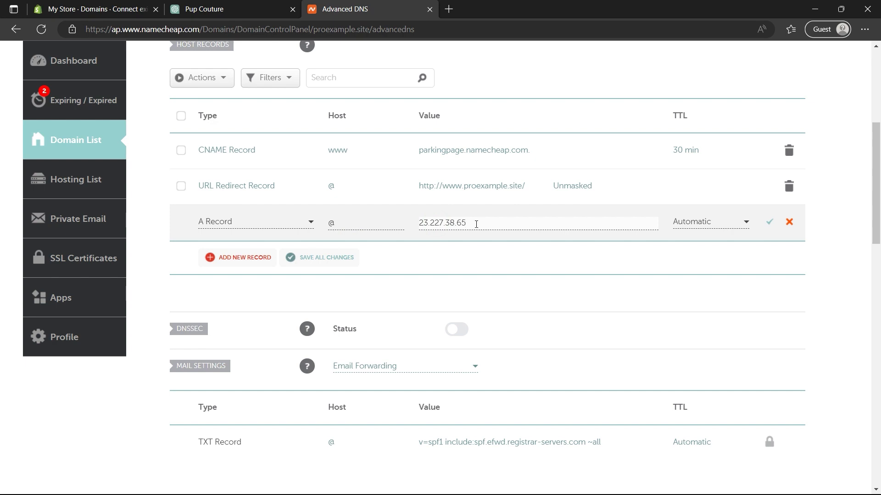
left_click(768, 224)
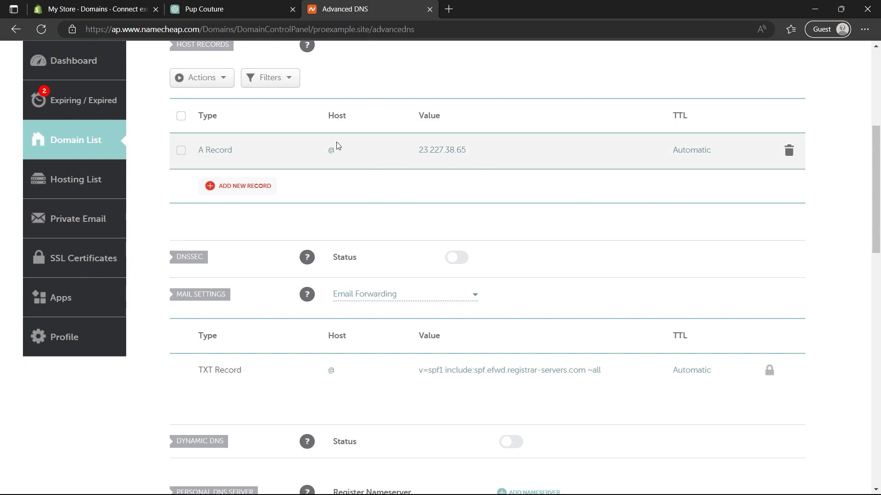
Step: Copy Shopify's required CNAME value and start another Namecheap host record
left_click(100, 9)
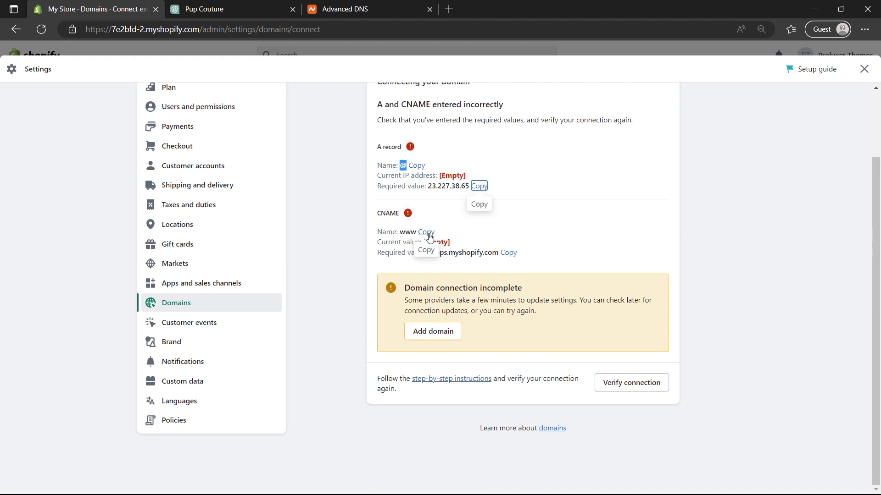
left_click(509, 253)
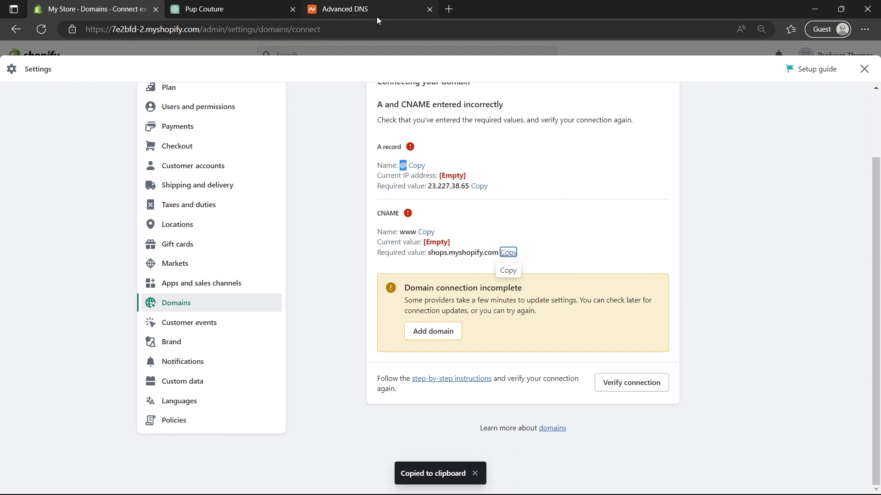
left_click(377, 17)
left_click(255, 188)
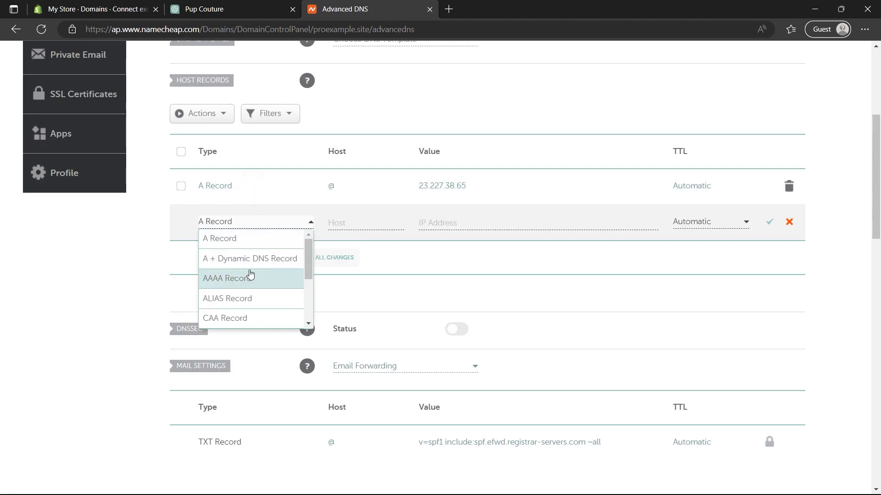
Step: Save a CNAME record with host www pointing to shops.myshopify.com
scroll(250, 281, "down", 2)
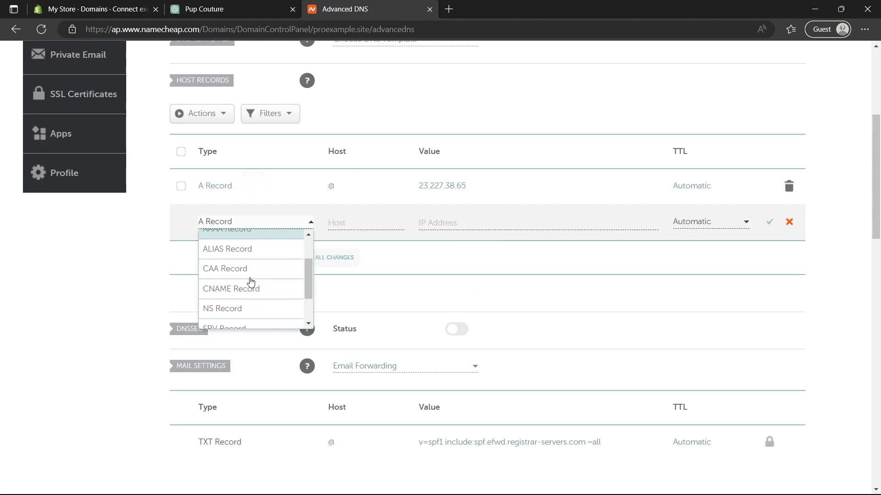
left_click(248, 286)
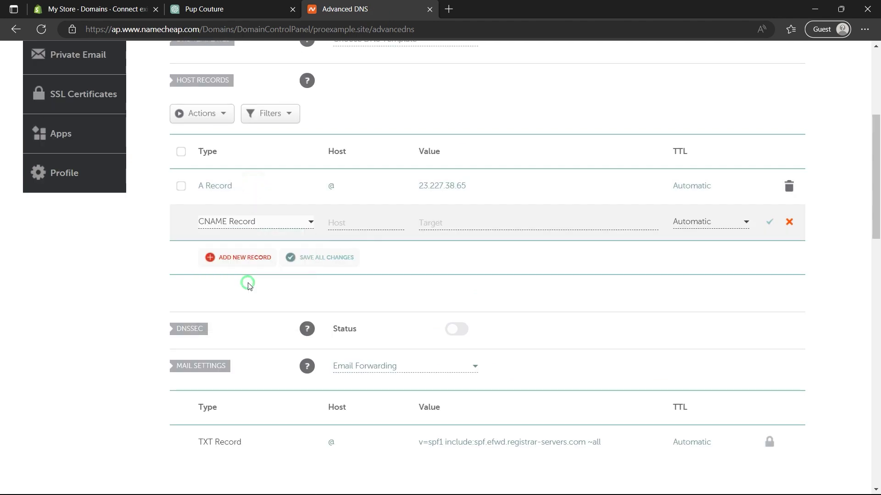
left_click(346, 217)
type("www")
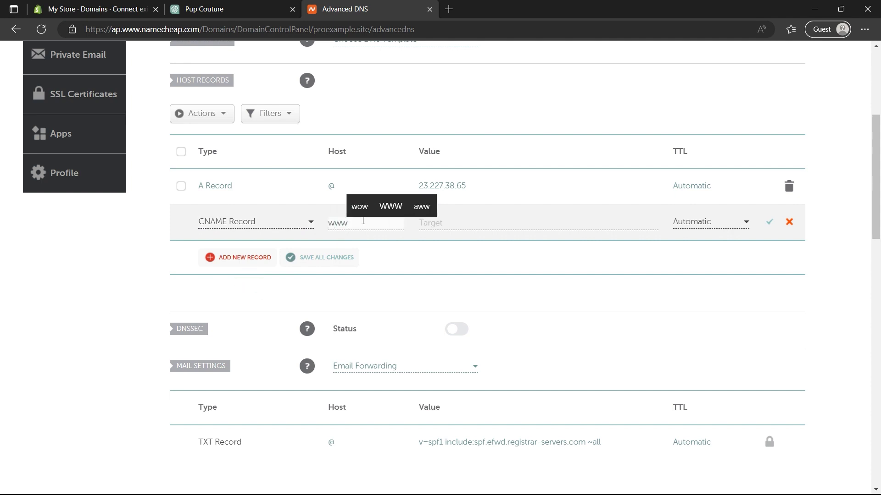
left_click(440, 226)
key("ctrl+v")
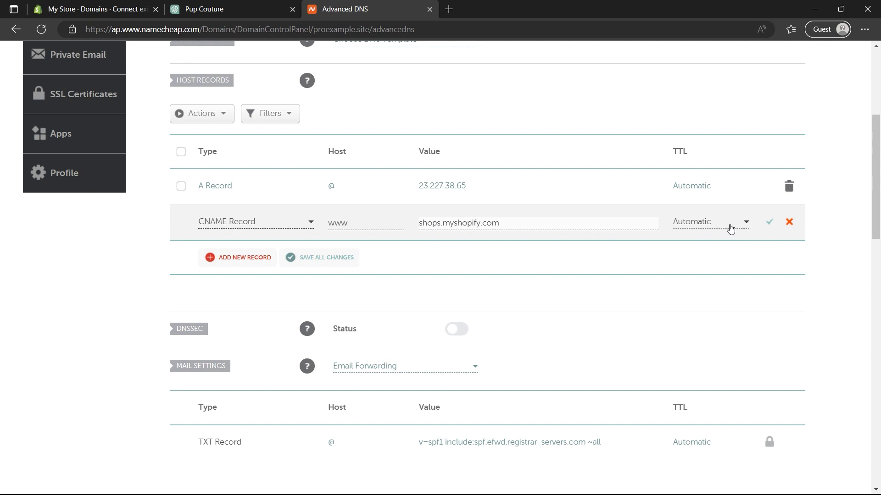
left_click(768, 223)
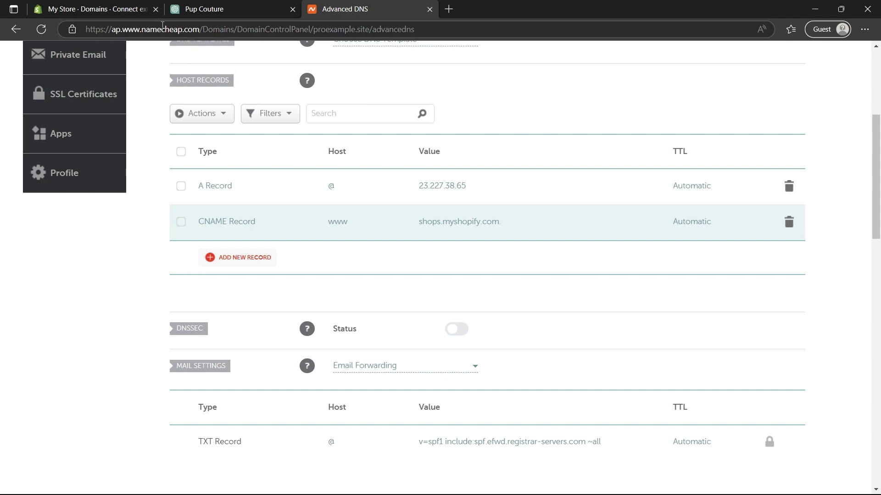
left_click(131, 11)
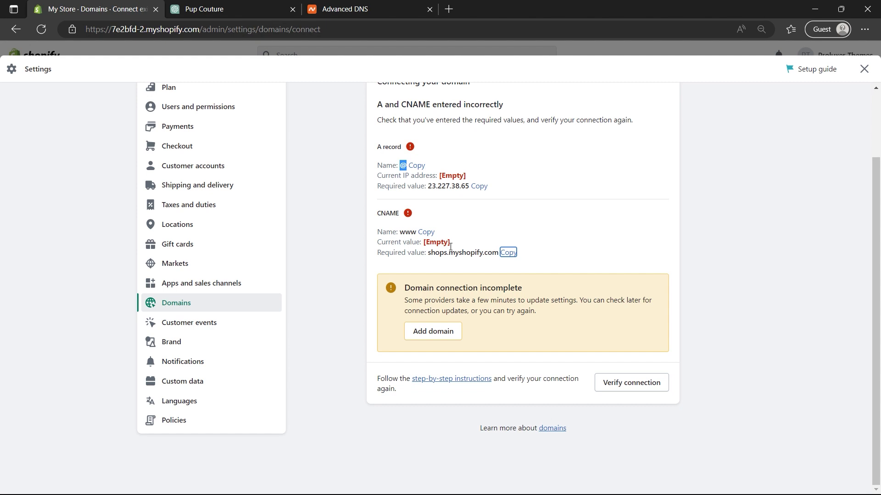
Step: Add proexample.site to the store's domains from the connection-incomplete warning
left_click(441, 336)
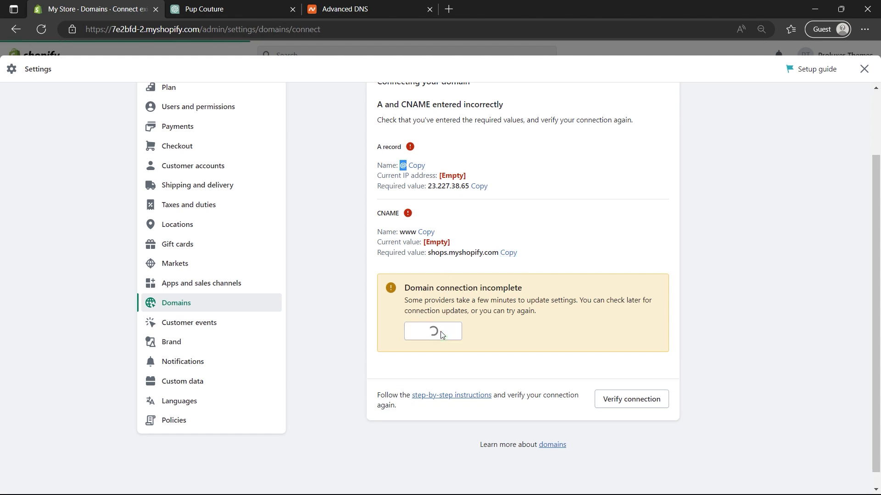
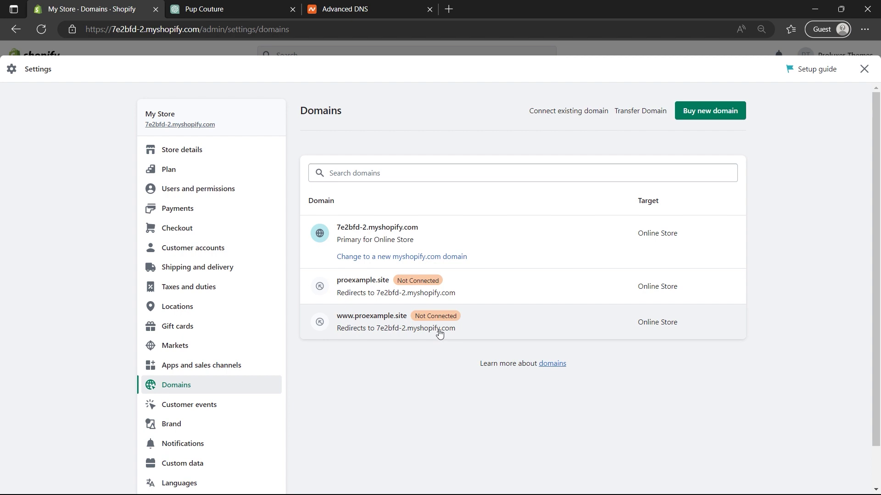
left_click(387, 315)
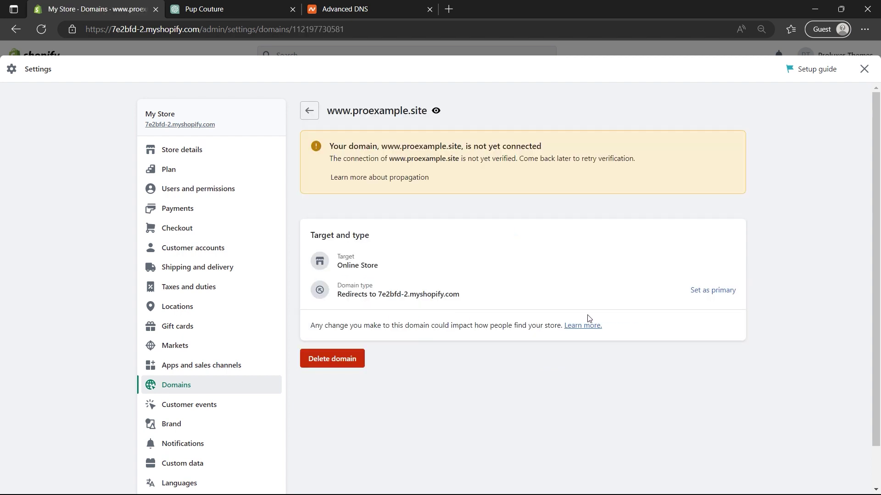
left_click(714, 291)
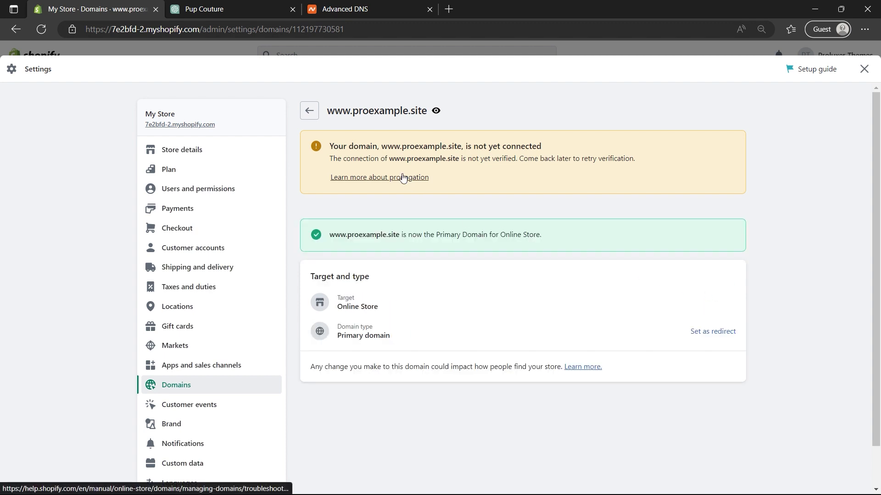
left_click(309, 120)
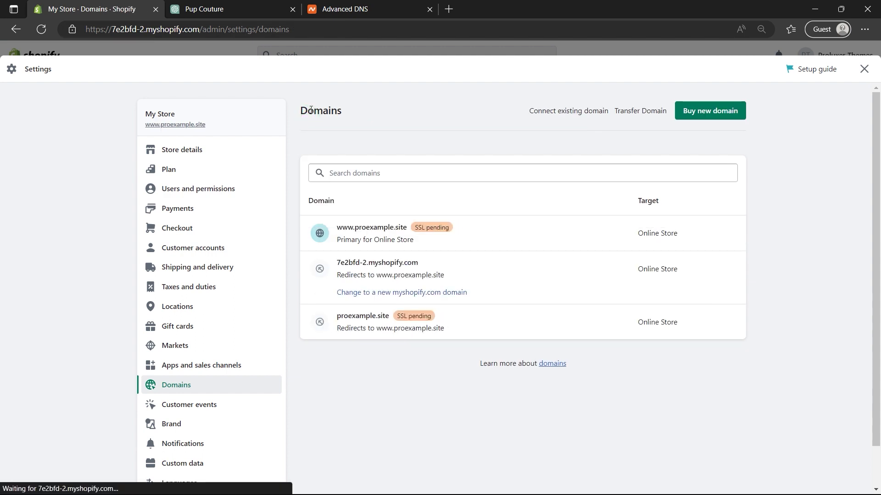
left_click(428, 233)
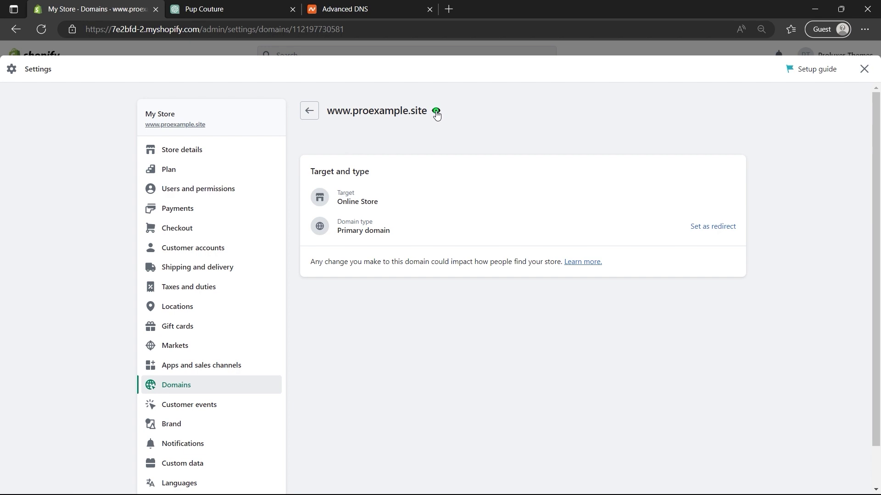
left_click(436, 111)
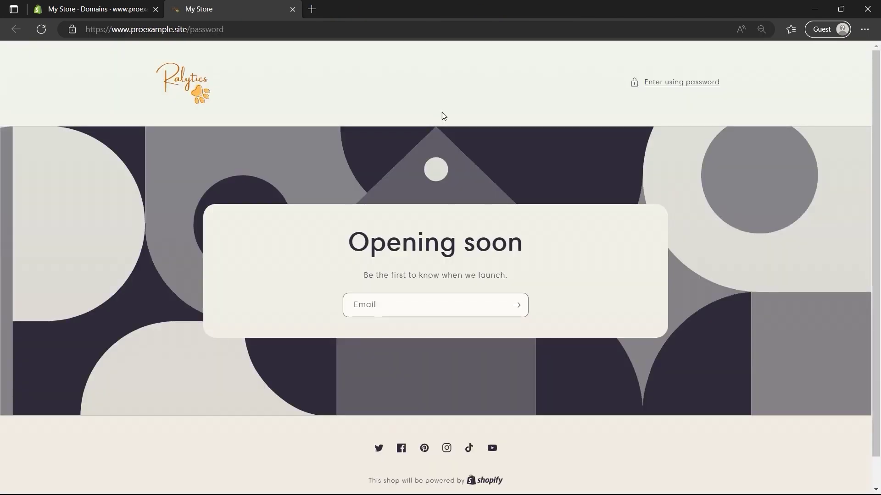
Step: Check the Opening soon page's password prompt, then close Settings and go to Online Store
left_click(659, 87)
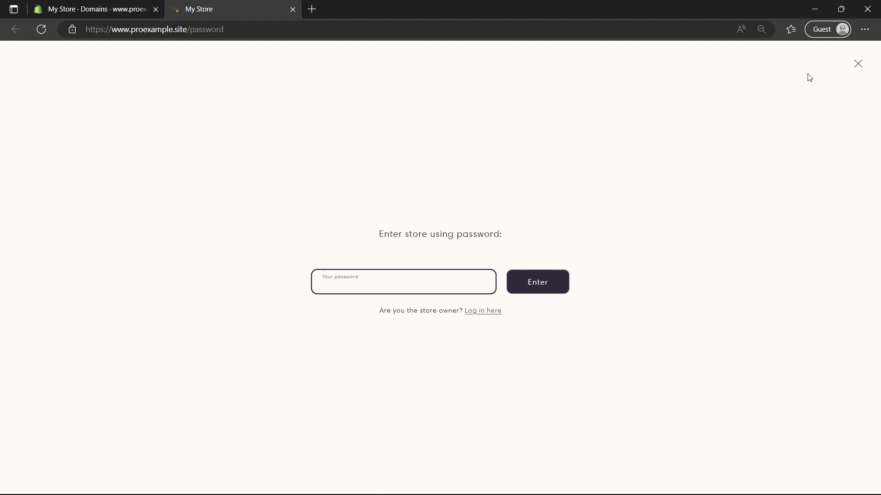
left_click(858, 64)
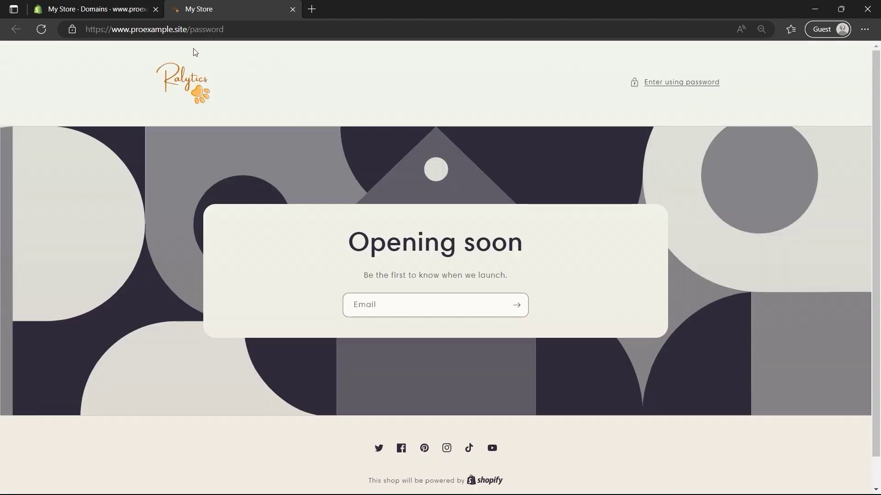
left_click(113, 11)
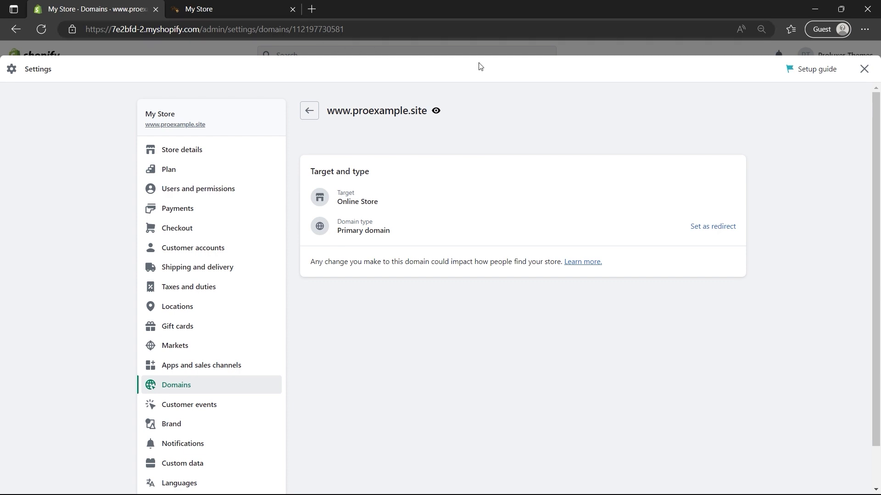
left_click(864, 70)
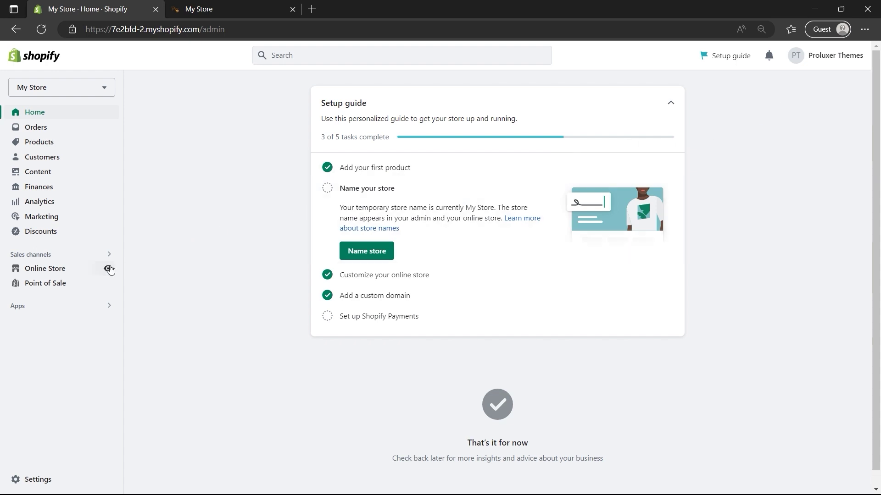
left_click(91, 271)
Step: Save homepage title 'Ralytics Shop' and meta description 'What your store does...', then follow 'pick a plan'
left_click(75, 344)
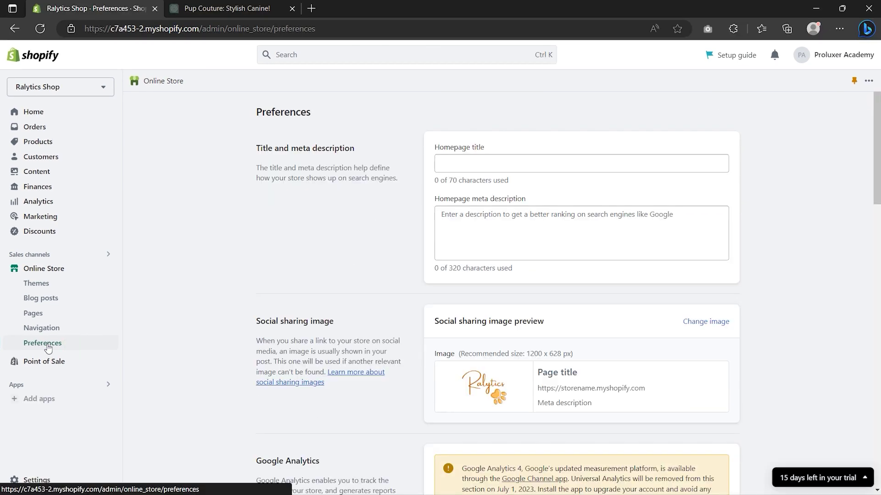
left_click(463, 165)
type("Ralytics Shop")
left_click(471, 223)
type("What your store does...")
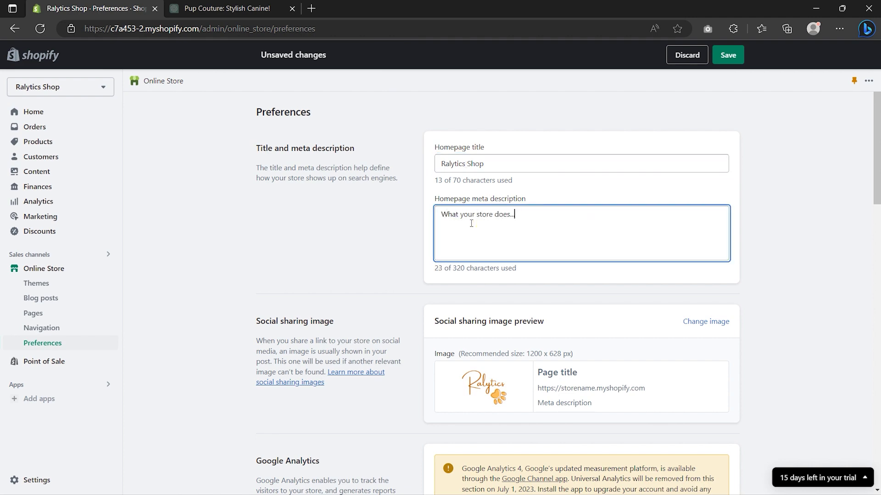
scroll(471, 223, "down", 10)
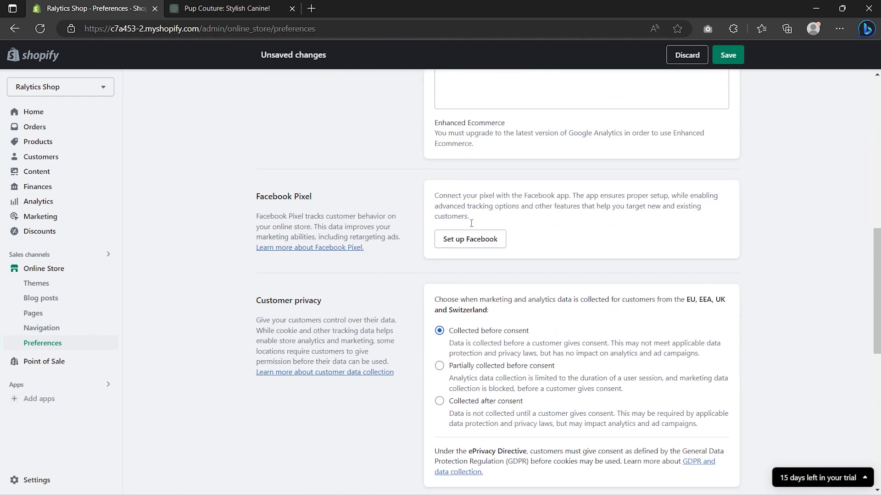
scroll(471, 223, "down", 8)
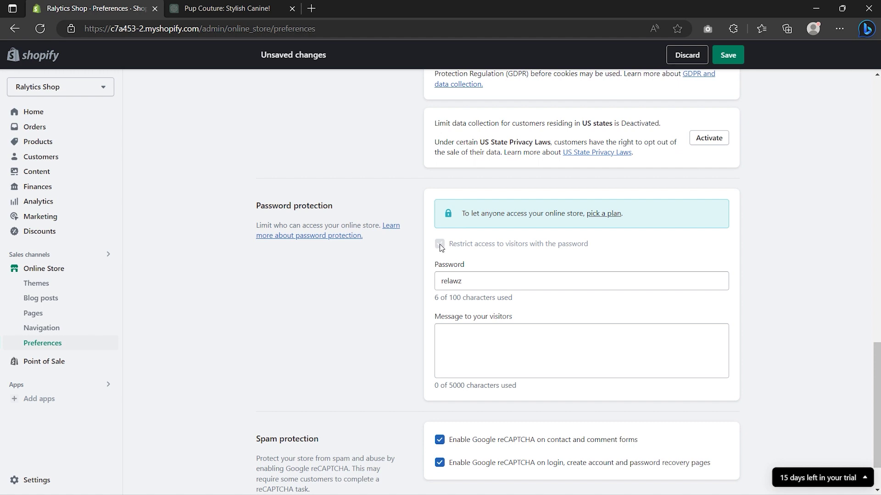
left_click(728, 55)
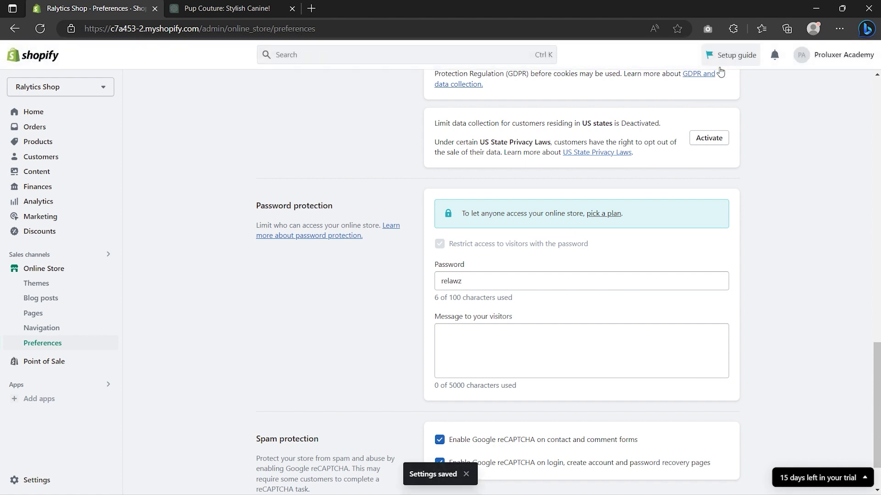
left_click(600, 214)
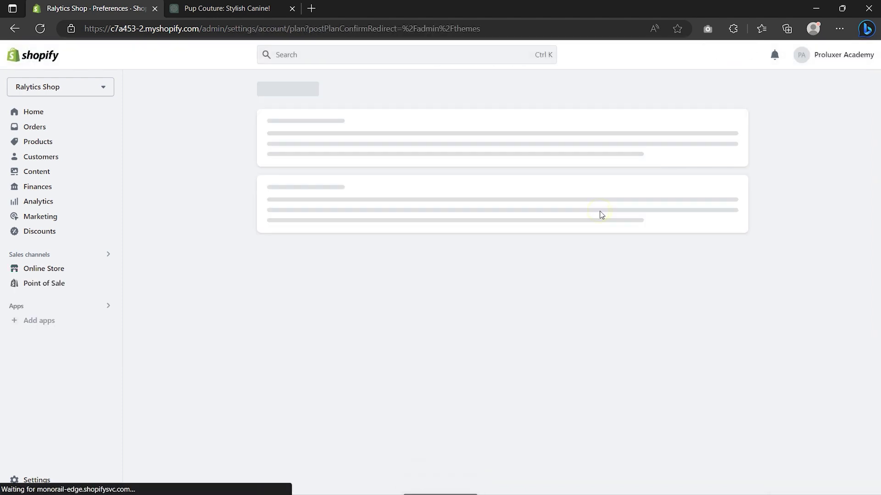
Step: Choose the Basic plan with monthly billing
scroll(601, 215, "down", 2)
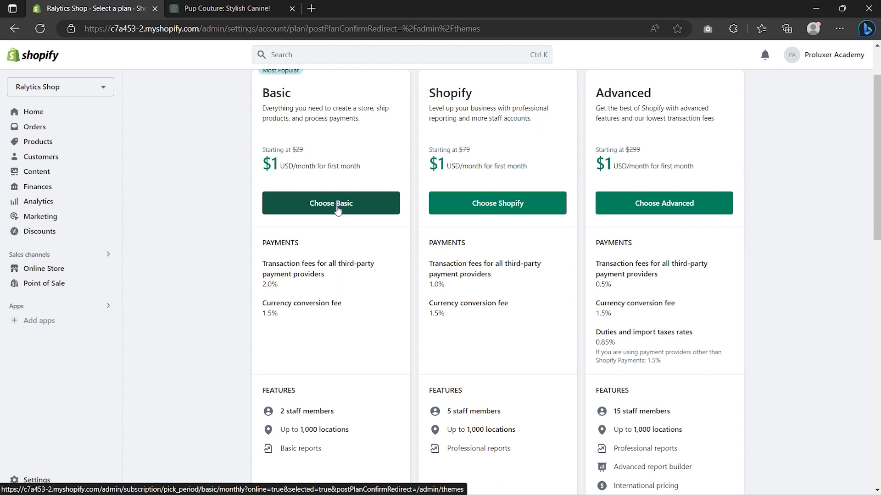
left_click(337, 209)
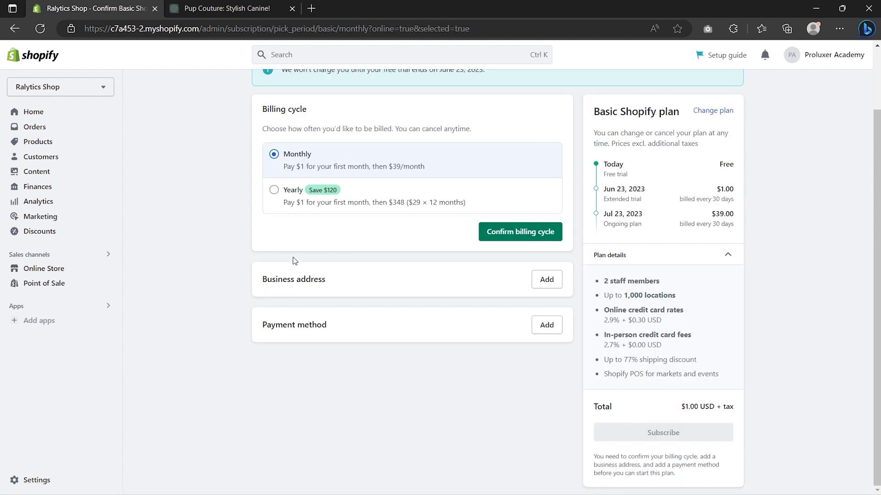
left_click(274, 155)
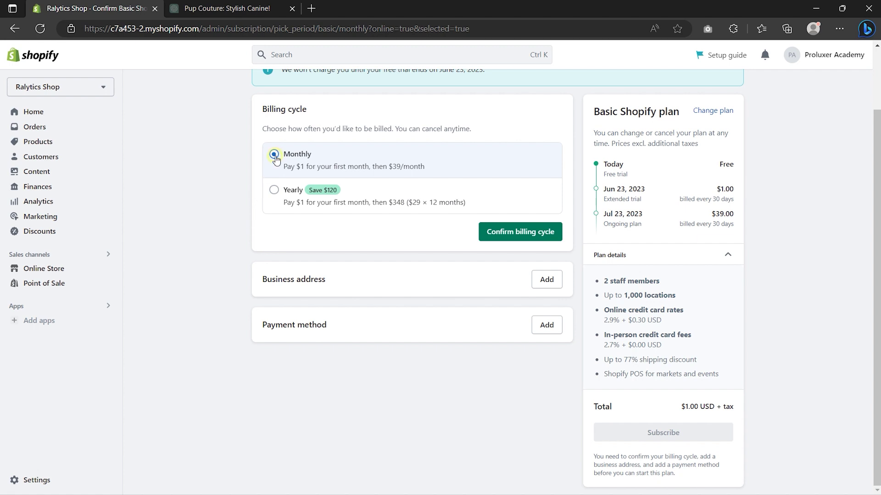
left_click(275, 191)
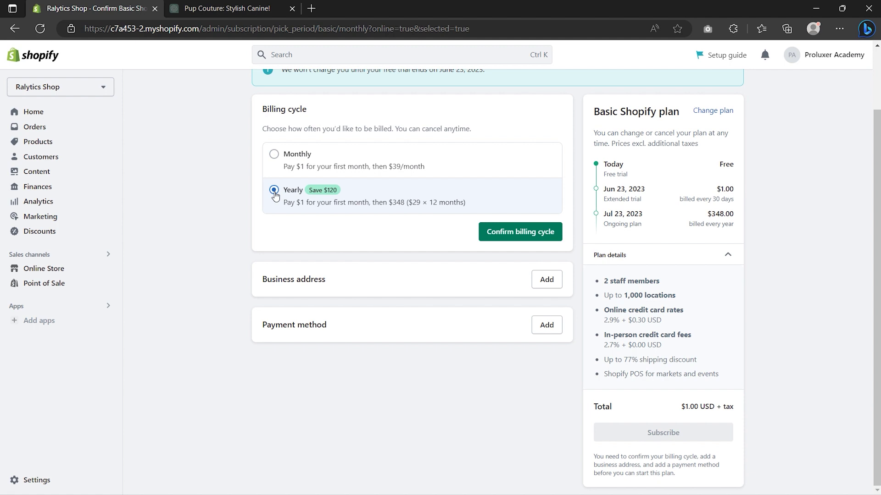
left_click(274, 155)
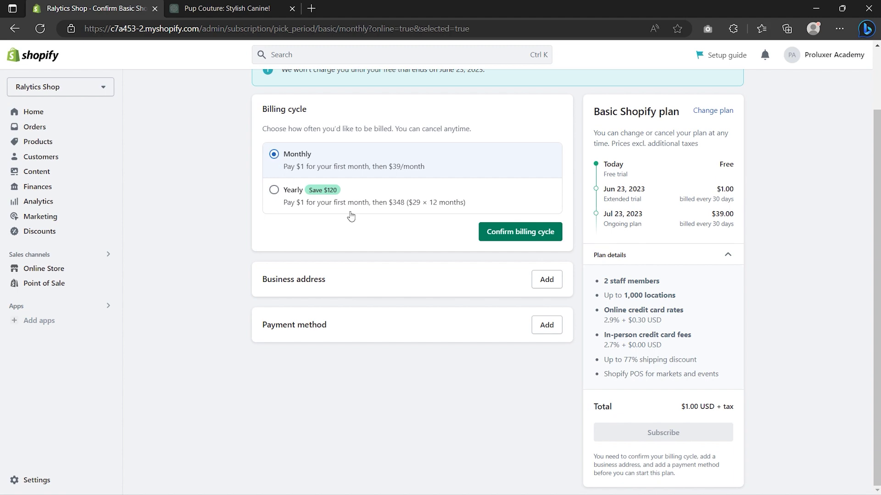
left_click(520, 231)
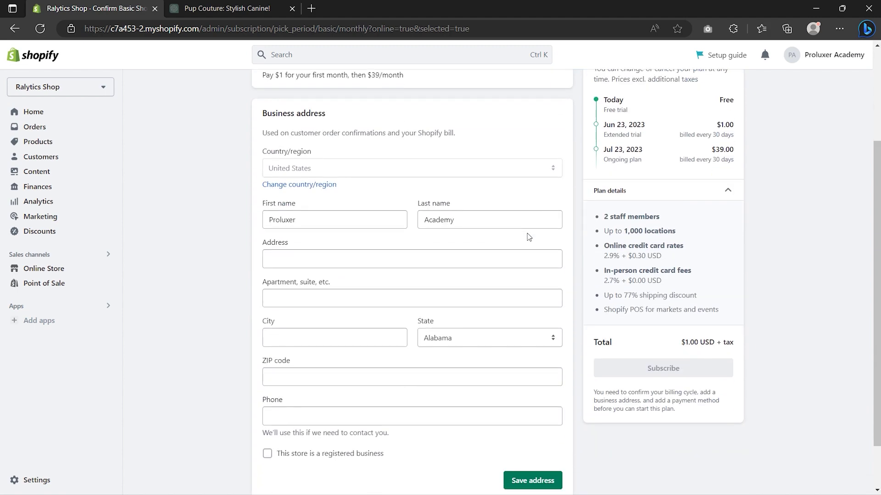
Step: Update and save the business address, pay by credit card, and subscribe to Basic Shopify
double_click(326, 221)
type("Shopify")
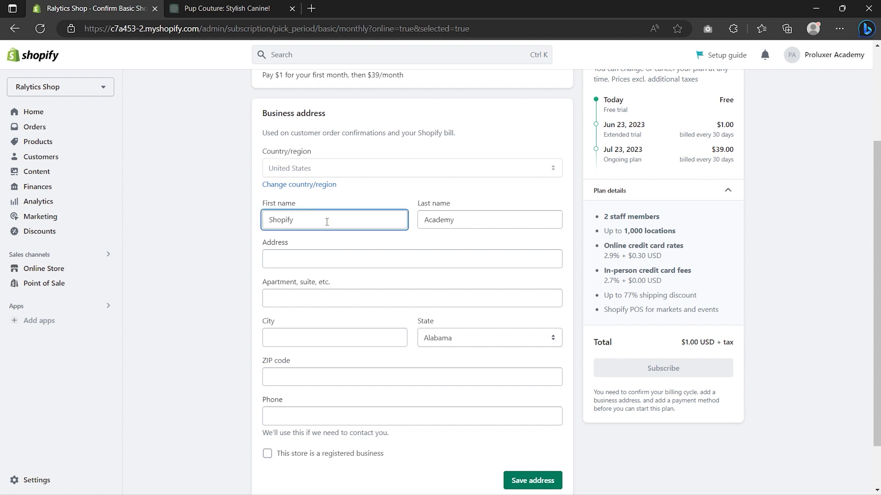
left_click(457, 220)
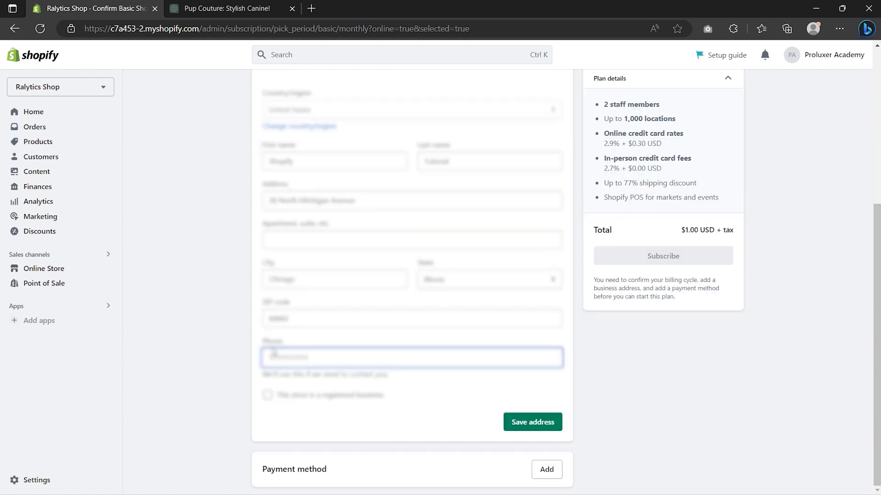
left_click(532, 422)
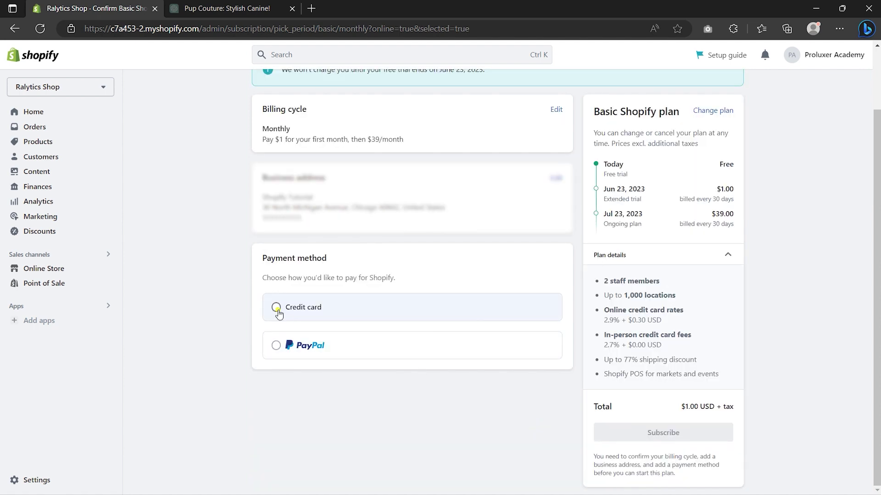
left_click(277, 310)
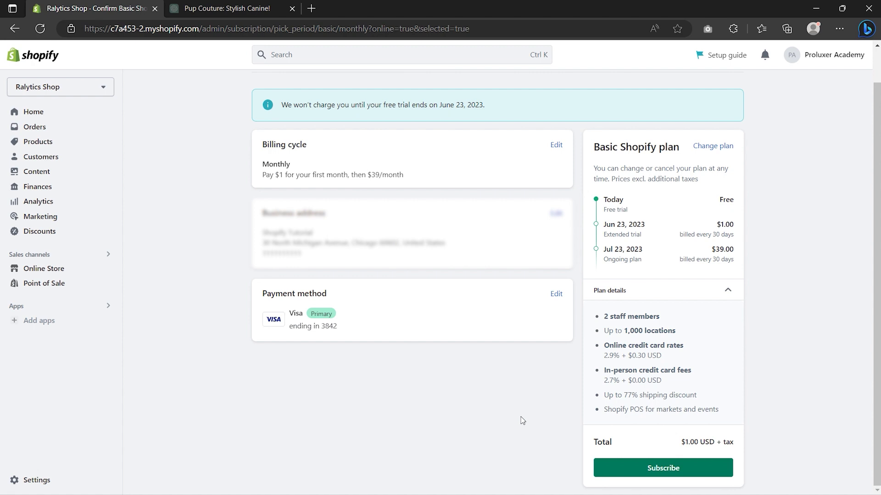
left_click(662, 469)
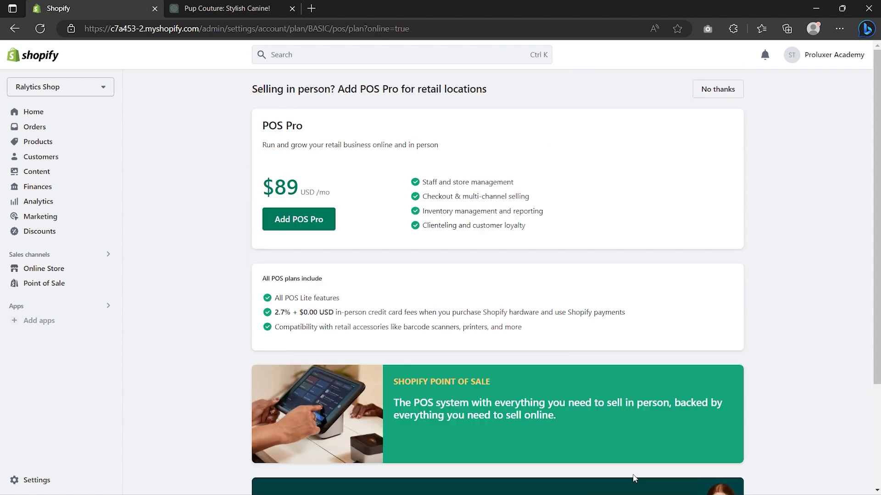
Step: Decline the POS Pro offer, dismiss the congratulations message, and go to Online Store Preferences
left_click(715, 88)
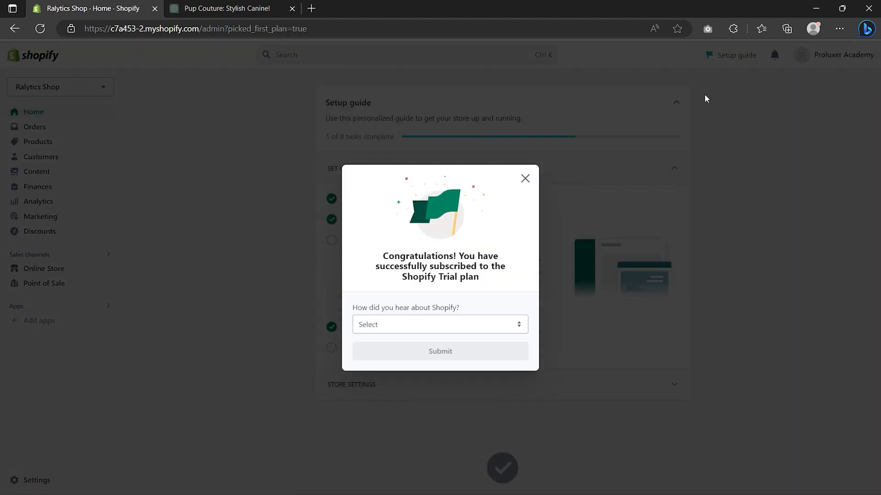
left_click(525, 179)
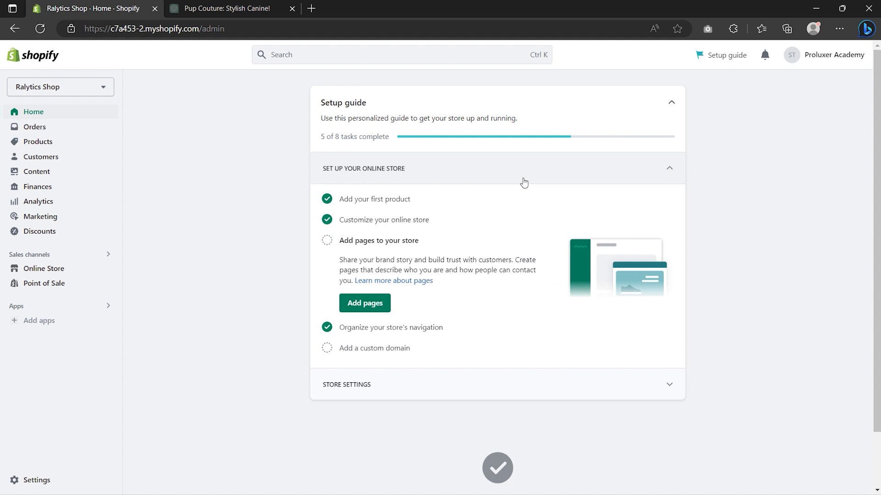
left_click(55, 270)
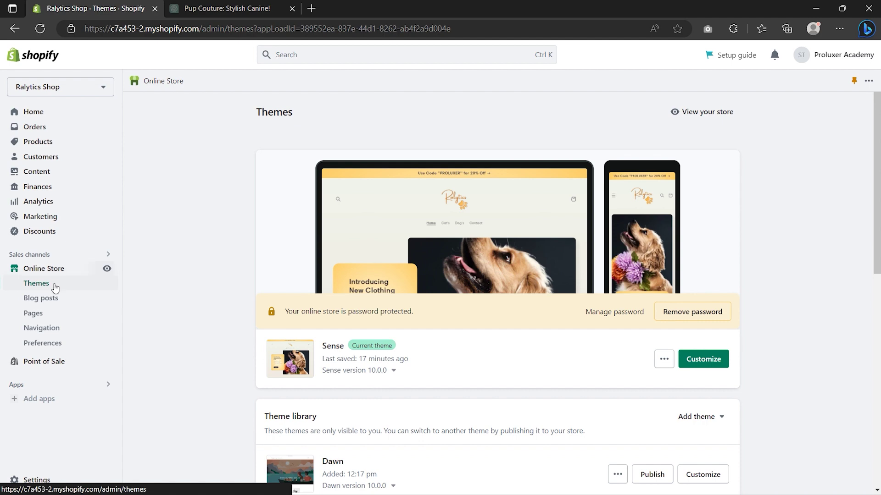
left_click(55, 348)
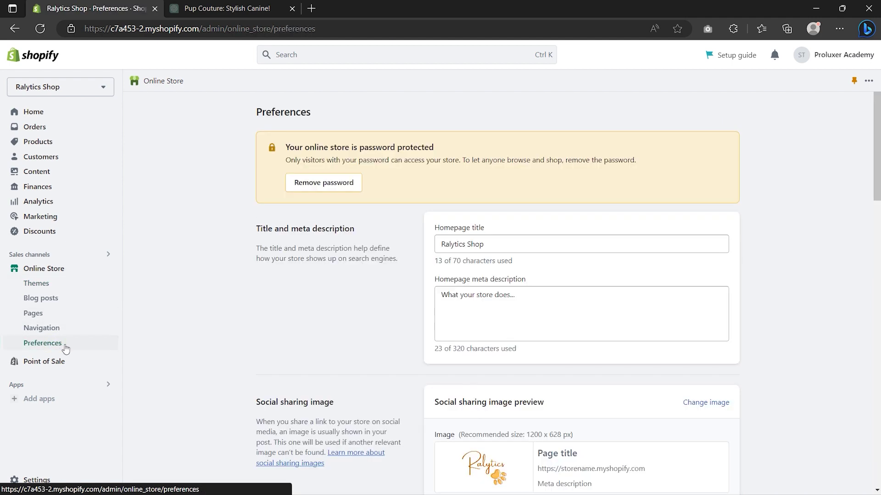
Step: Turn off store password protection, save, and open the live storefront
scroll(208, 328, "down", 12)
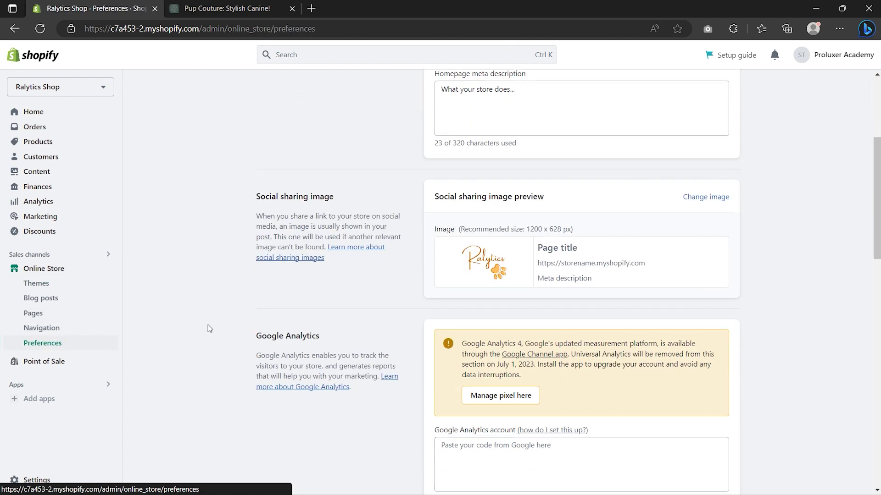
scroll(208, 328, "down", 10)
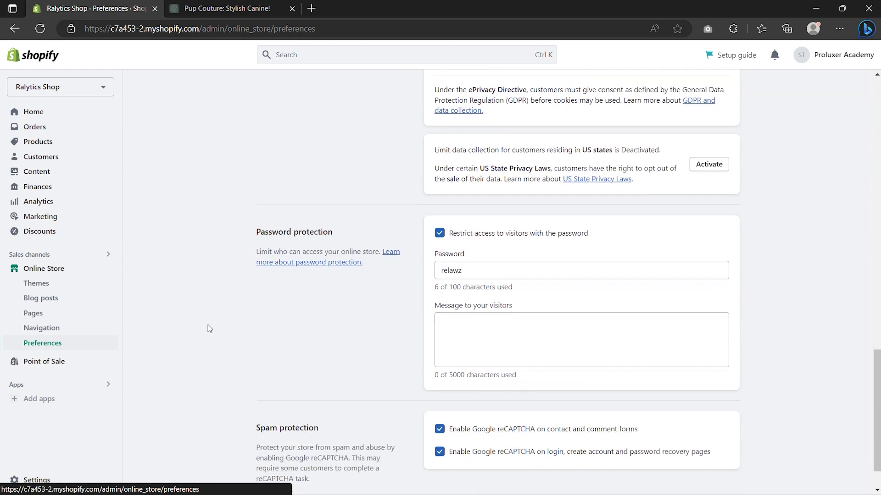
left_click(439, 187)
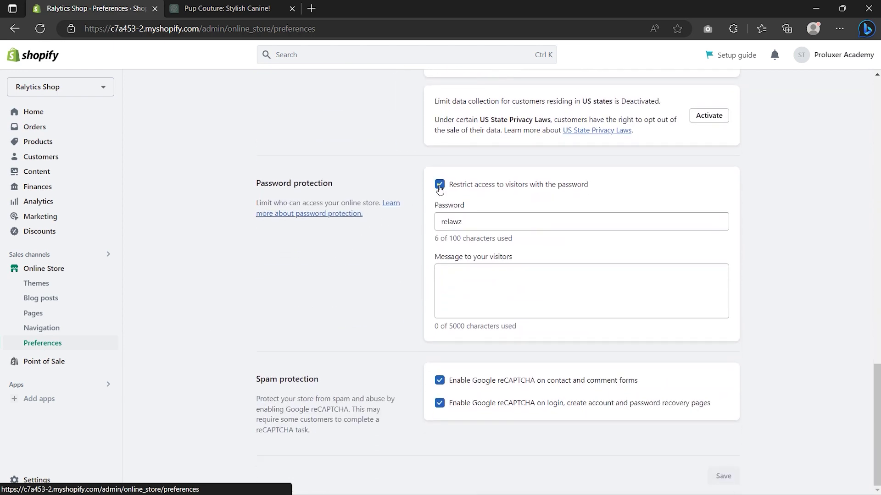
left_click(727, 56)
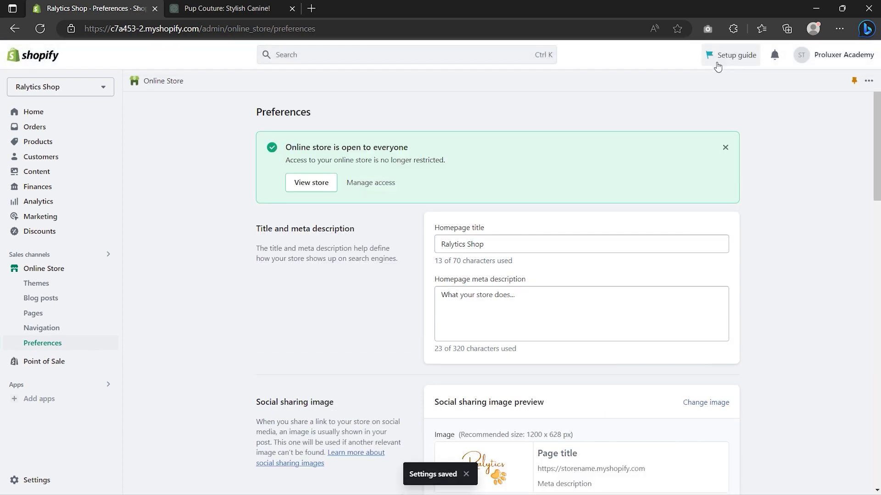
left_click(311, 186)
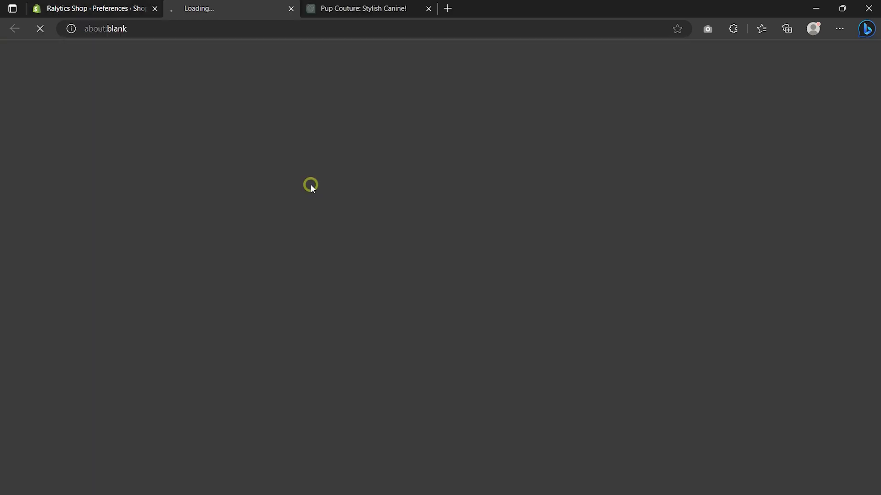
Step: Scroll through the public storefront's collections, New Arrivals and FAQ sections, then back up
scroll(248, 200, "down", 5)
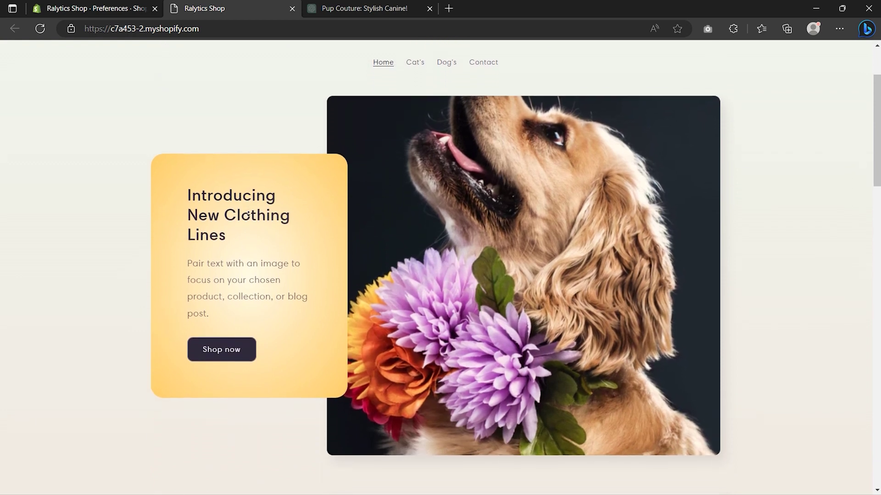
scroll(248, 214, "down", 5)
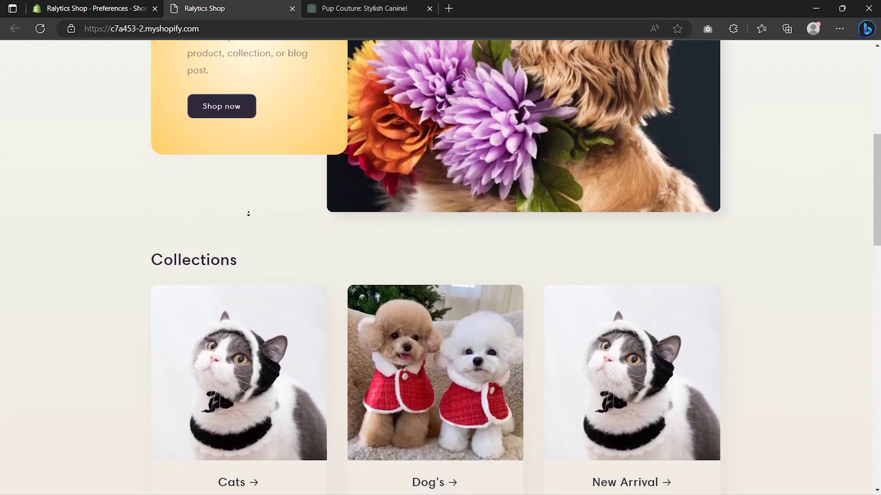
scroll(248, 214, "down", 5)
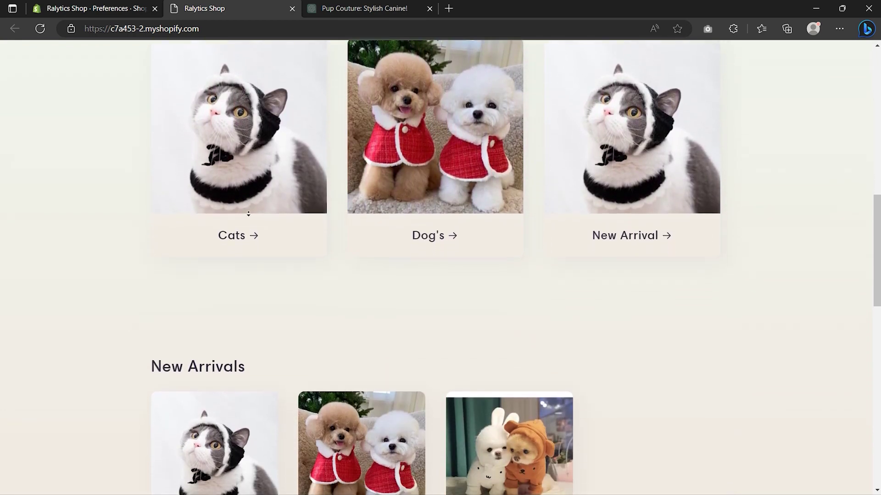
scroll(248, 213, "down", 5)
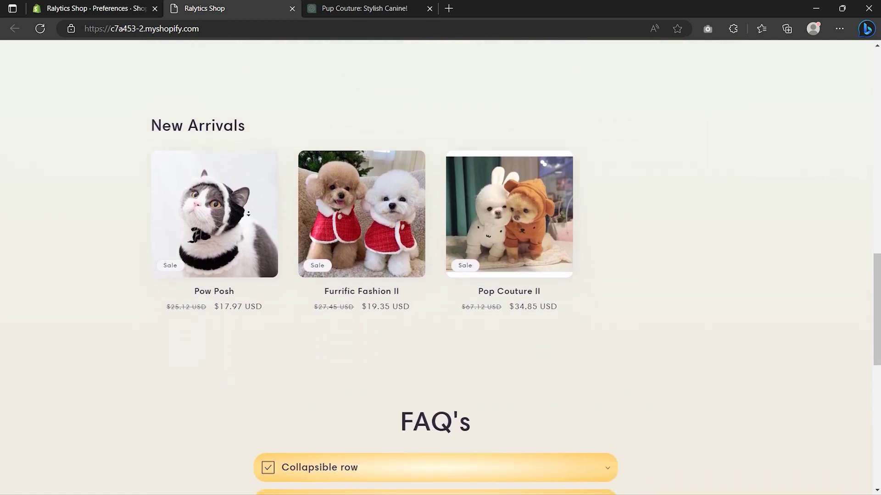
scroll(248, 214, "down", 5)
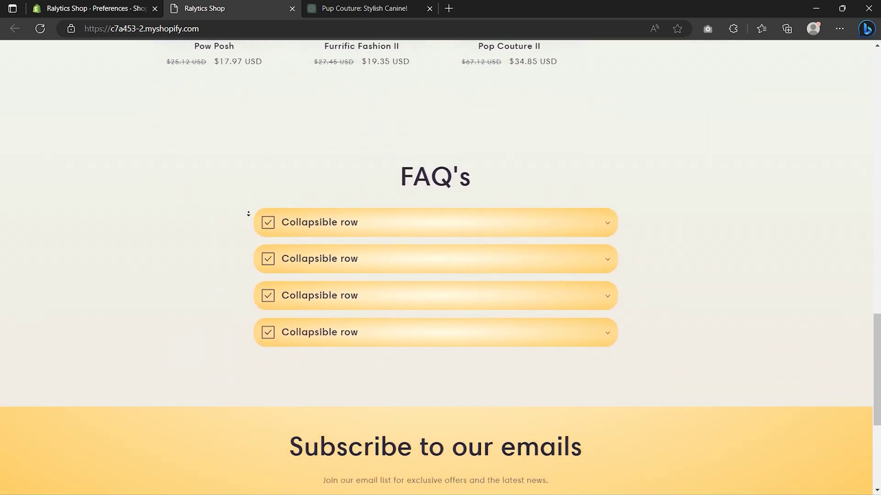
scroll(248, 213, "down", 3)
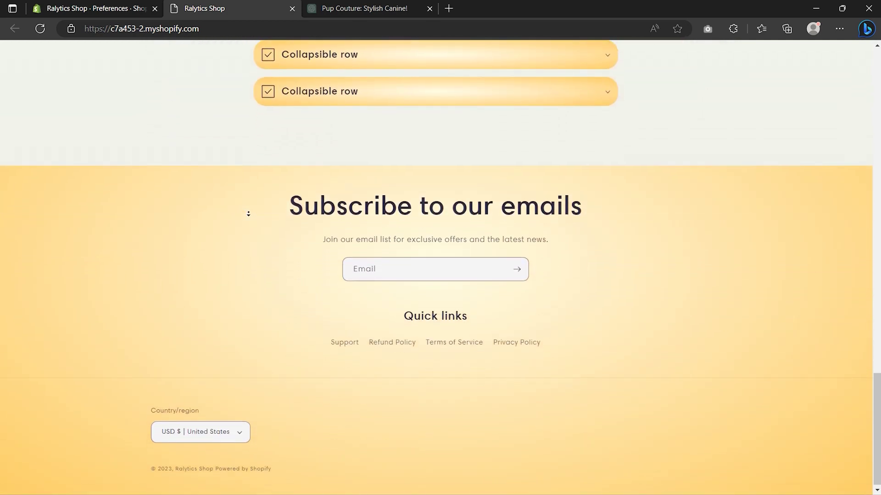
scroll(248, 191, "up", 20)
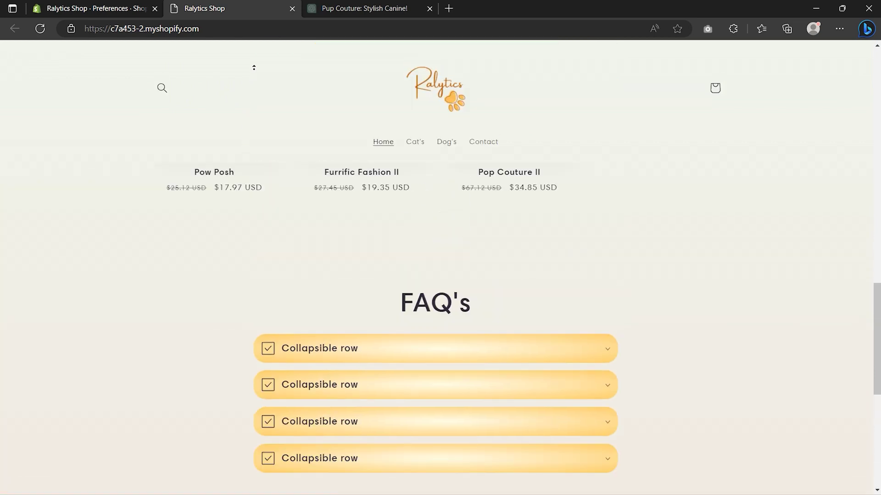